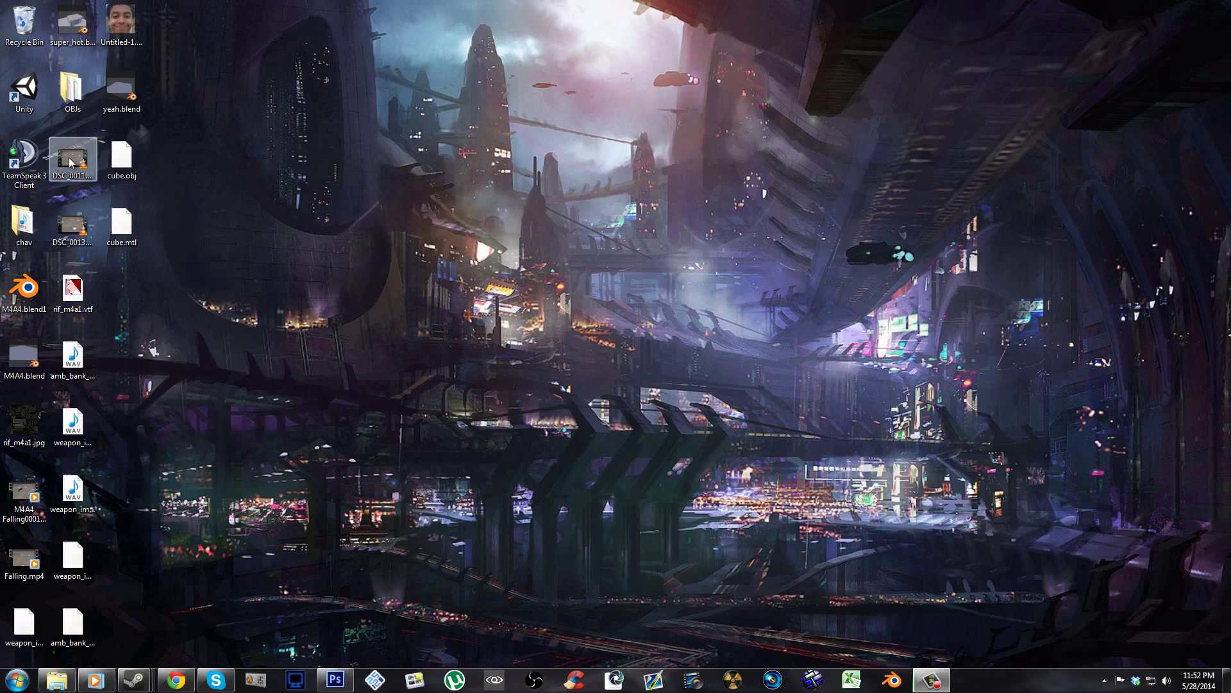
- Preview the video DSC_0011.MOV from the desktop, skim to about 4 seconds, and close the player
double_click(70, 161)
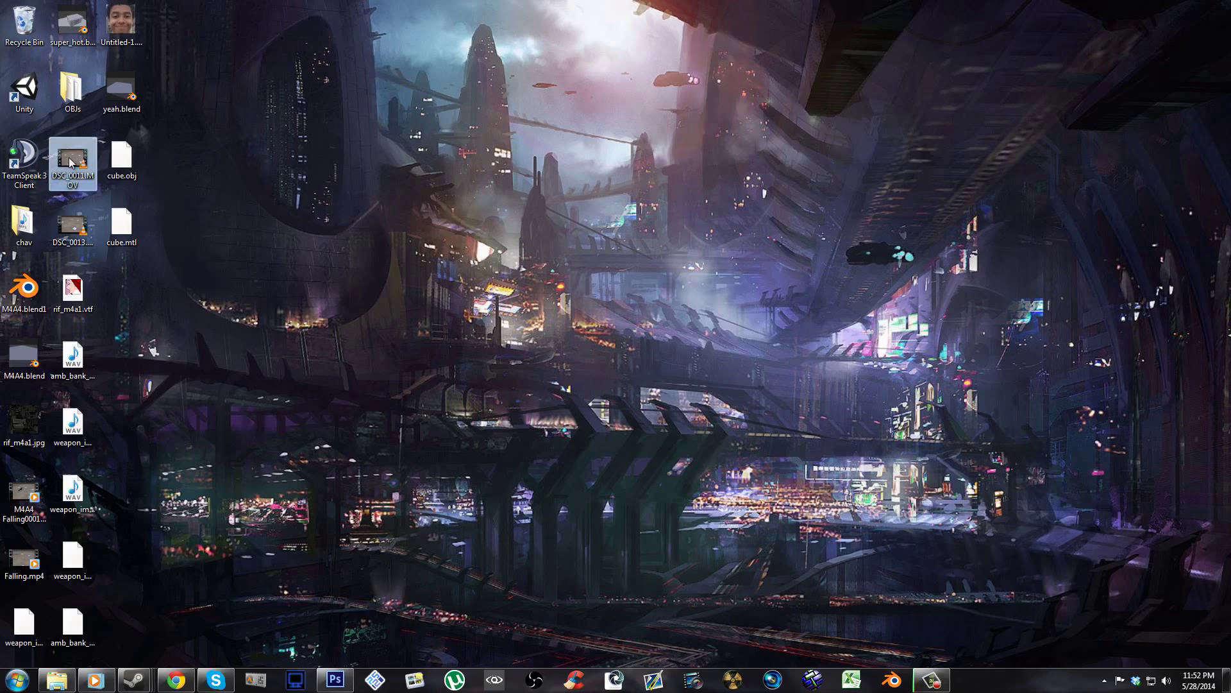
left_click(13, 656)
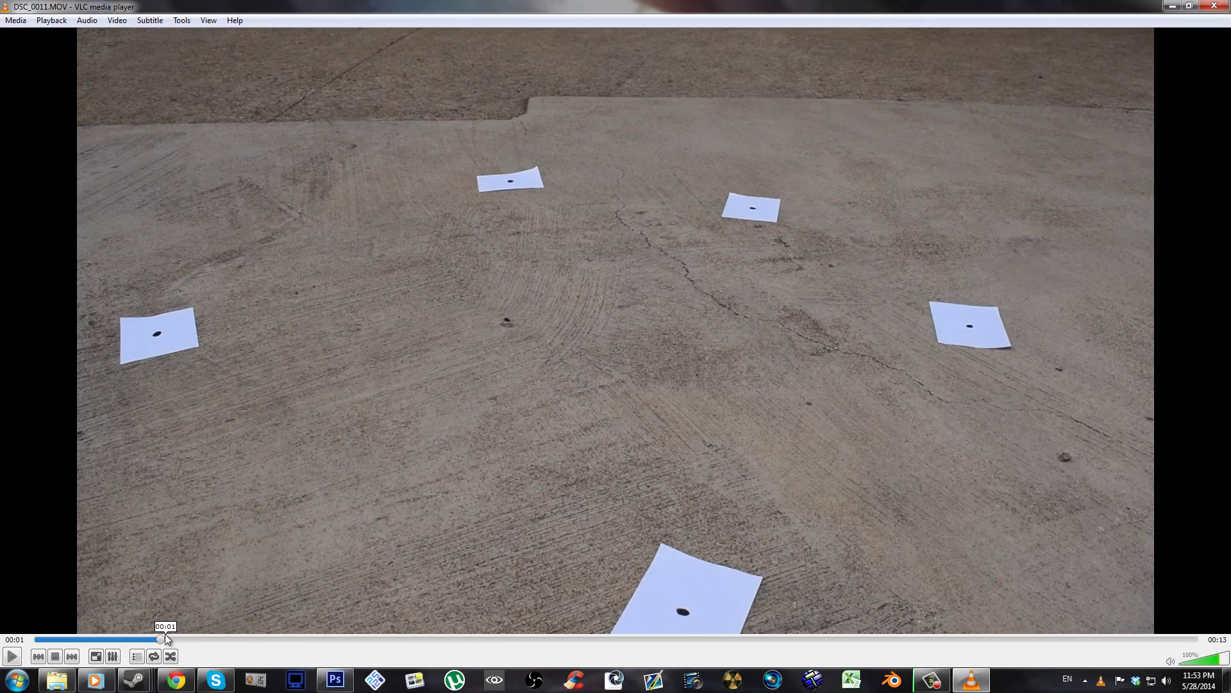
left_click_drag(196, 641, 381, 646)
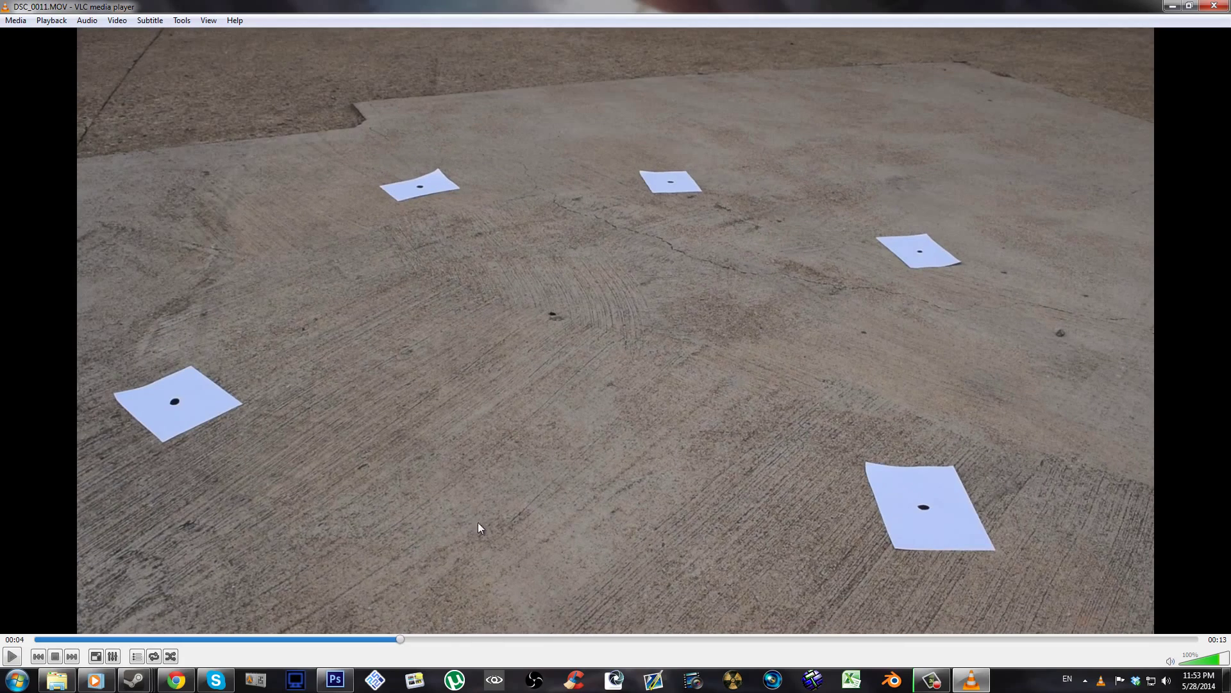
left_click(1214, 6)
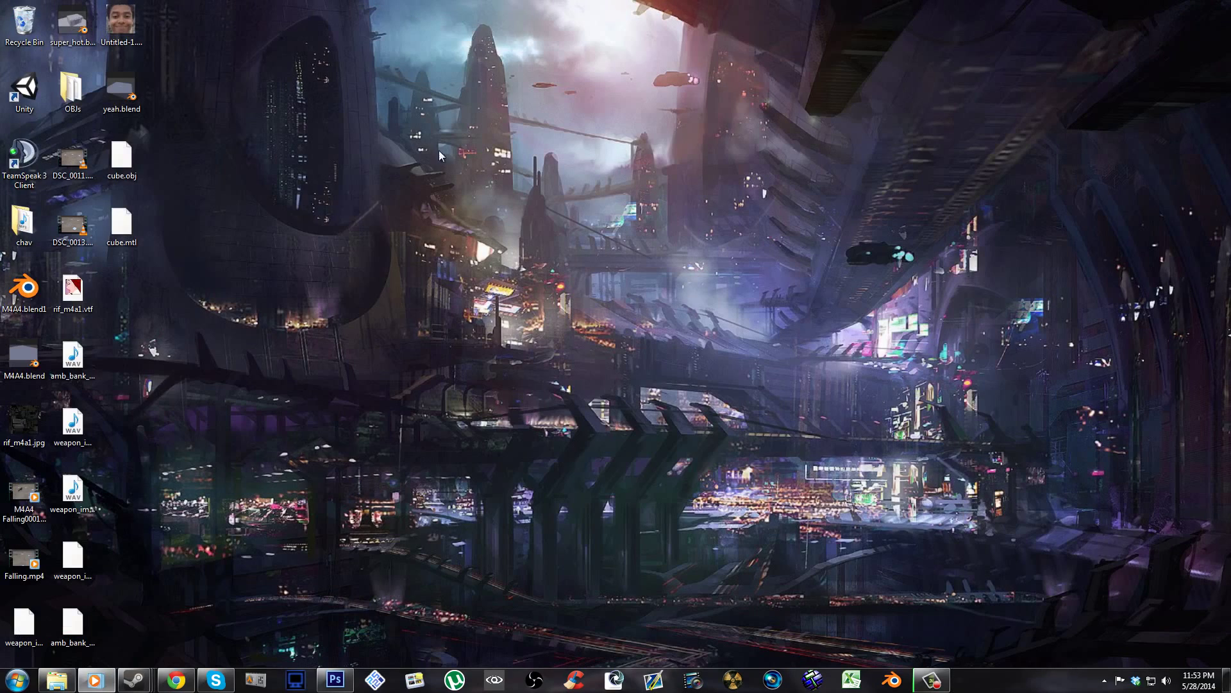
right_click(296, 200)
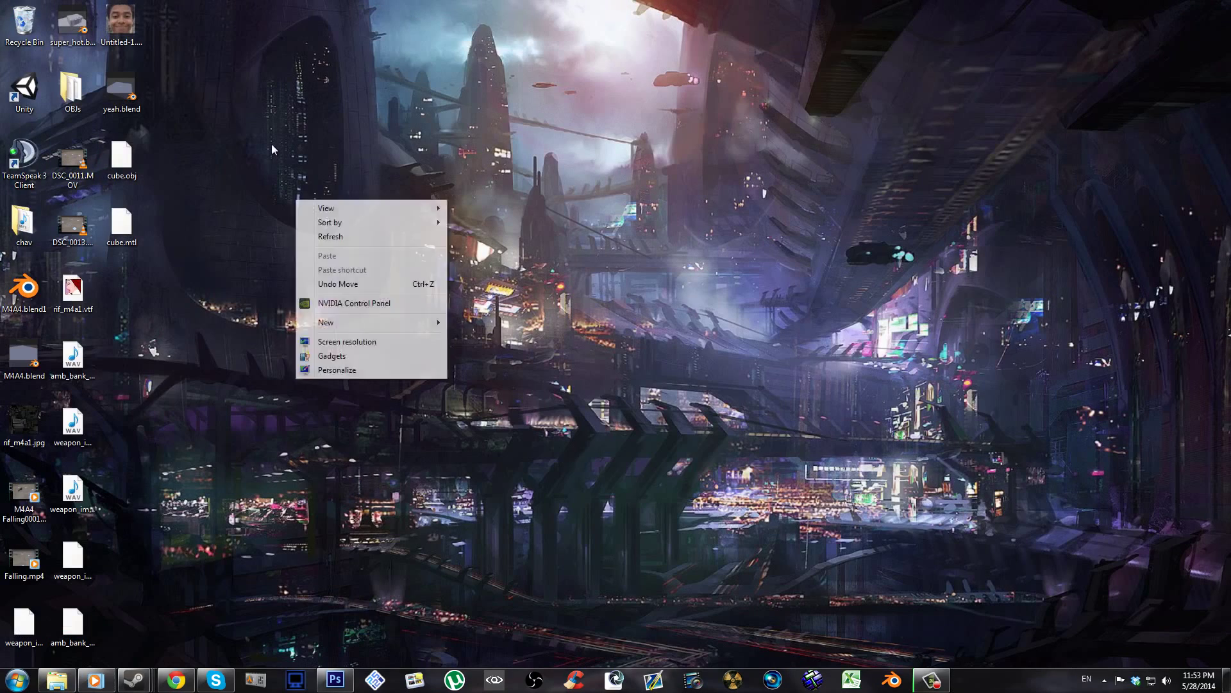
left_click(271, 150)
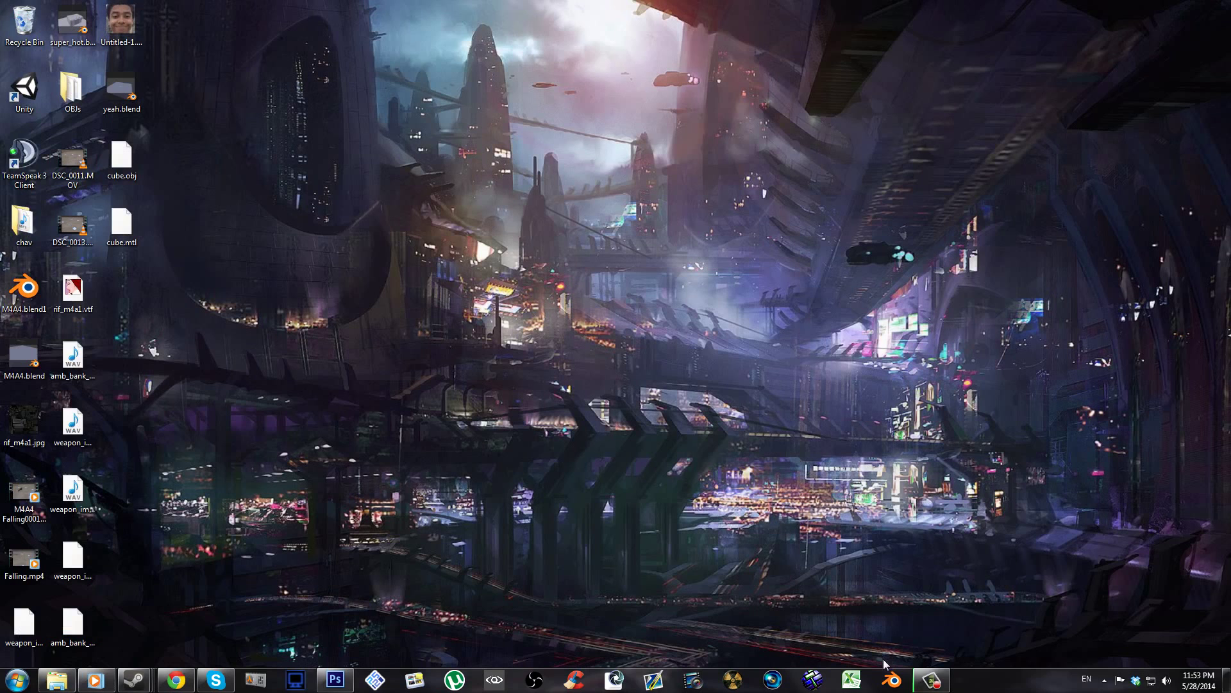
- Launch Blender and change the 3D viewport into a Movie Clip Editor
left_click(886, 685)
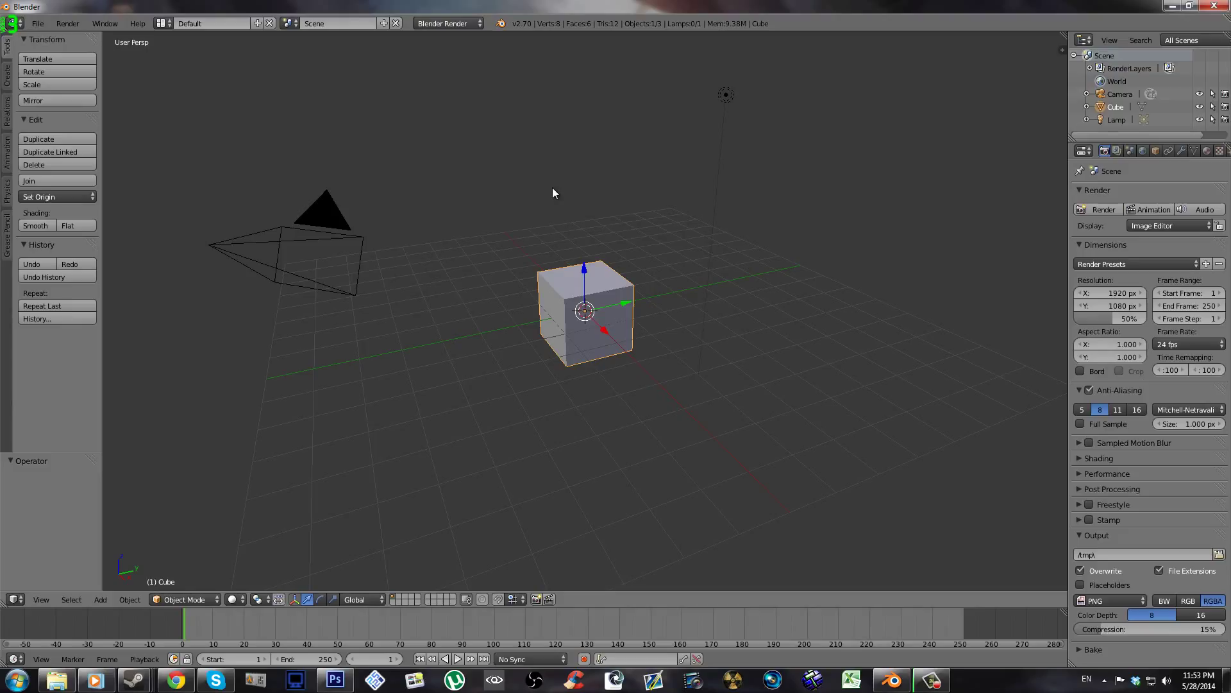
left_click(15, 599)
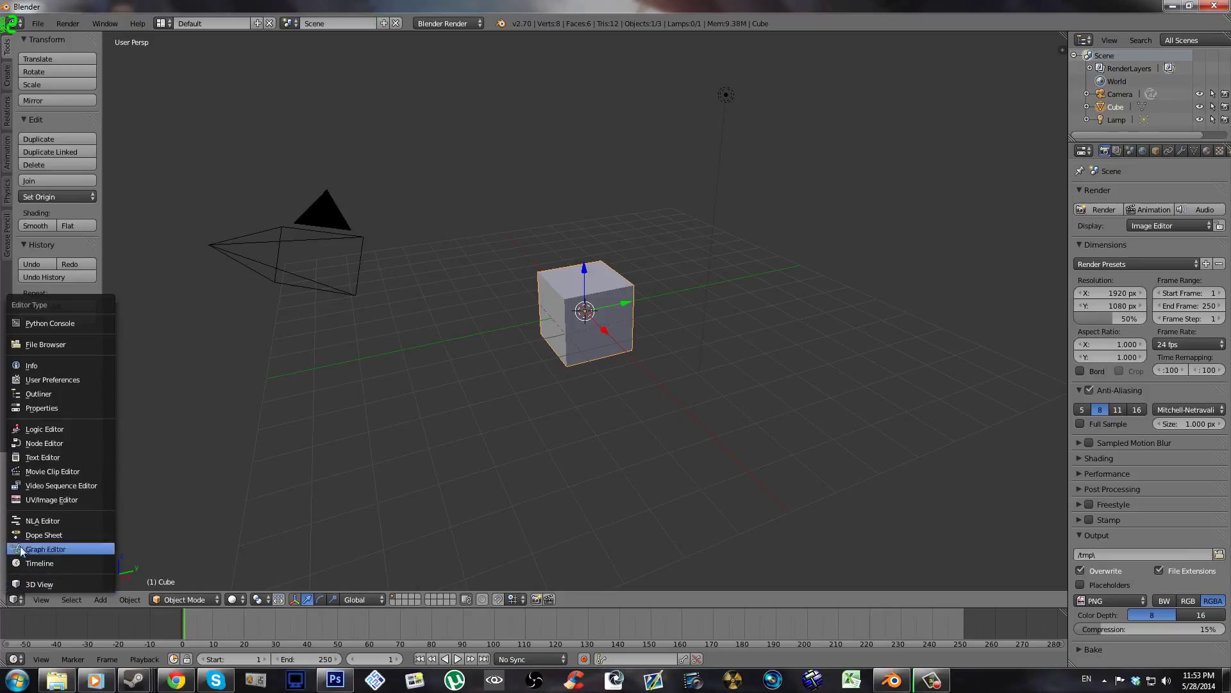
left_click(48, 472)
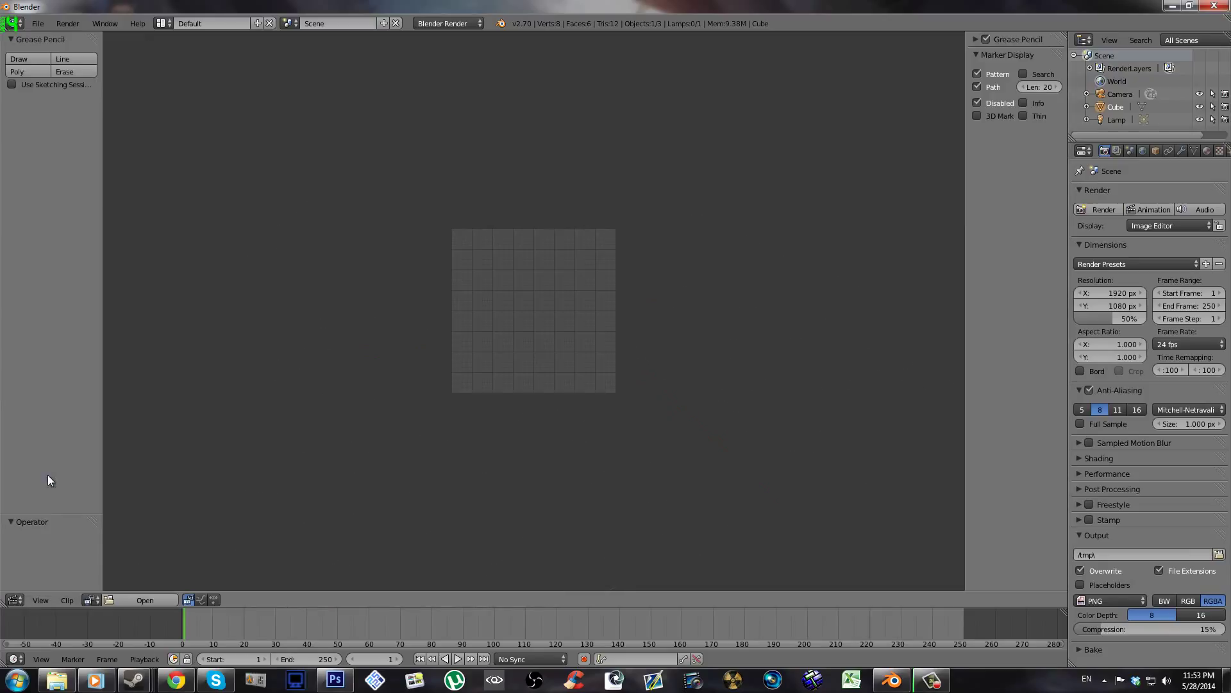
- Open the clip DSC_0011.MOV from the Desktop folder in the Movie Clip Editor
left_click(126, 603)
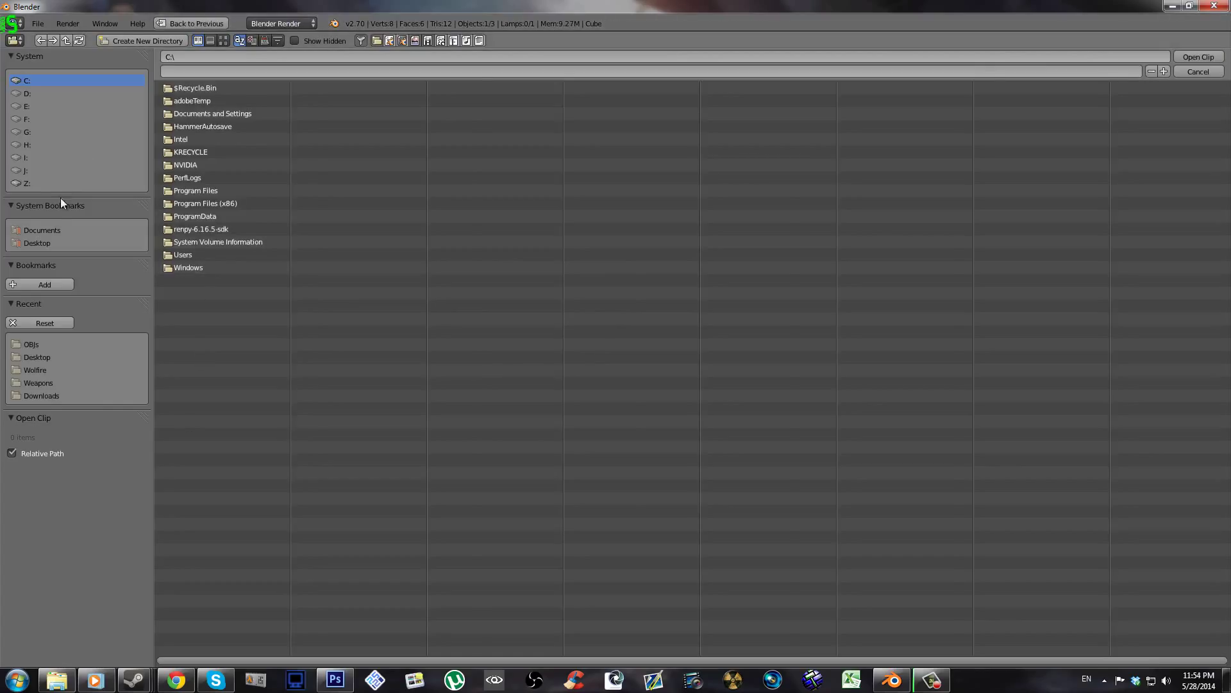
left_click(39, 244)
left_click(218, 129)
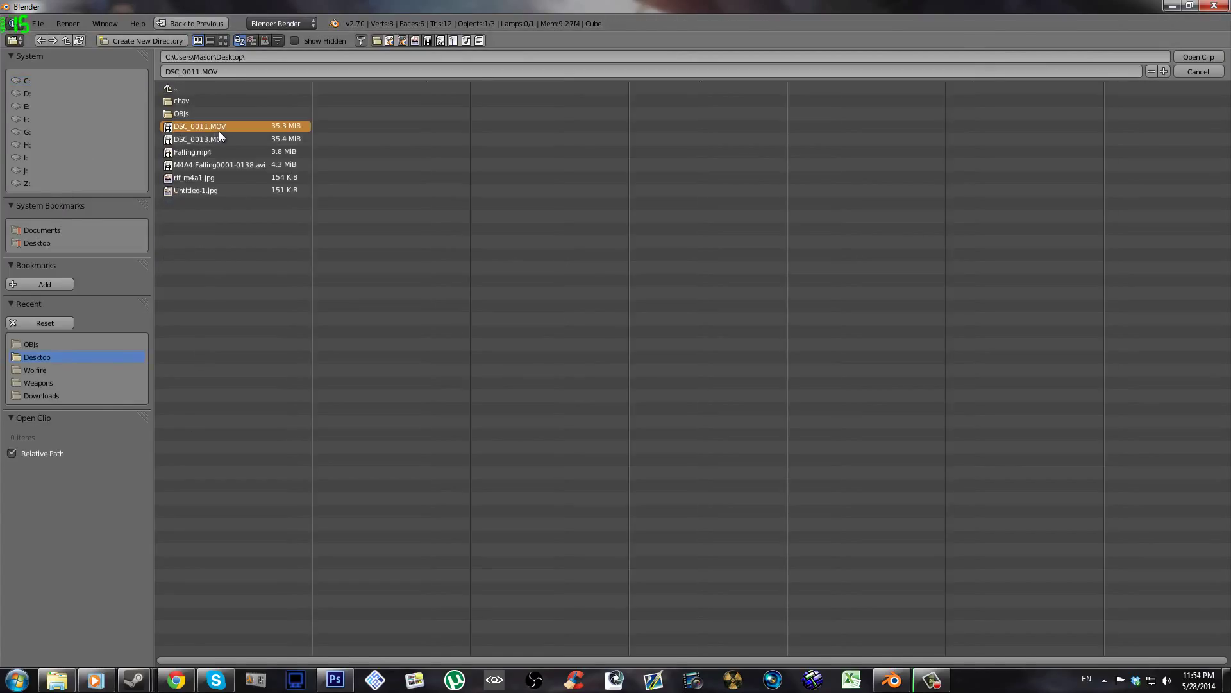
double_click(218, 131)
- Play back the loaded footage to check the camera movement, and stop the playback
scroll(571, 310, "down", 4)
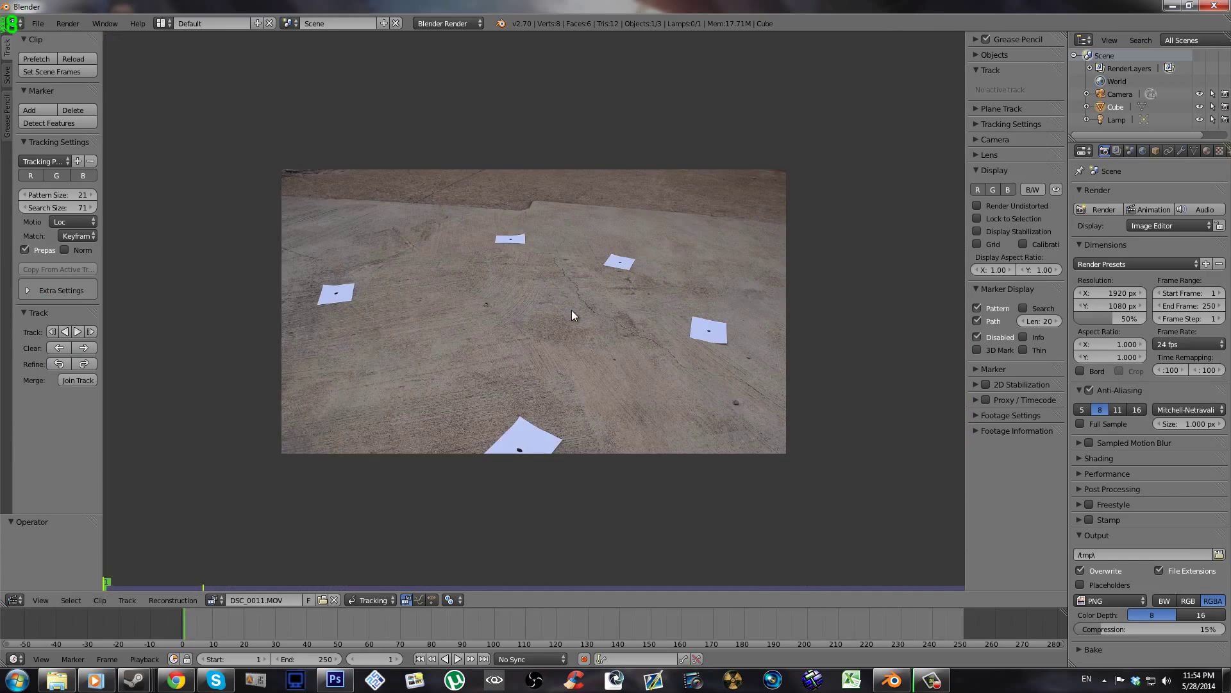
key("alt+a")
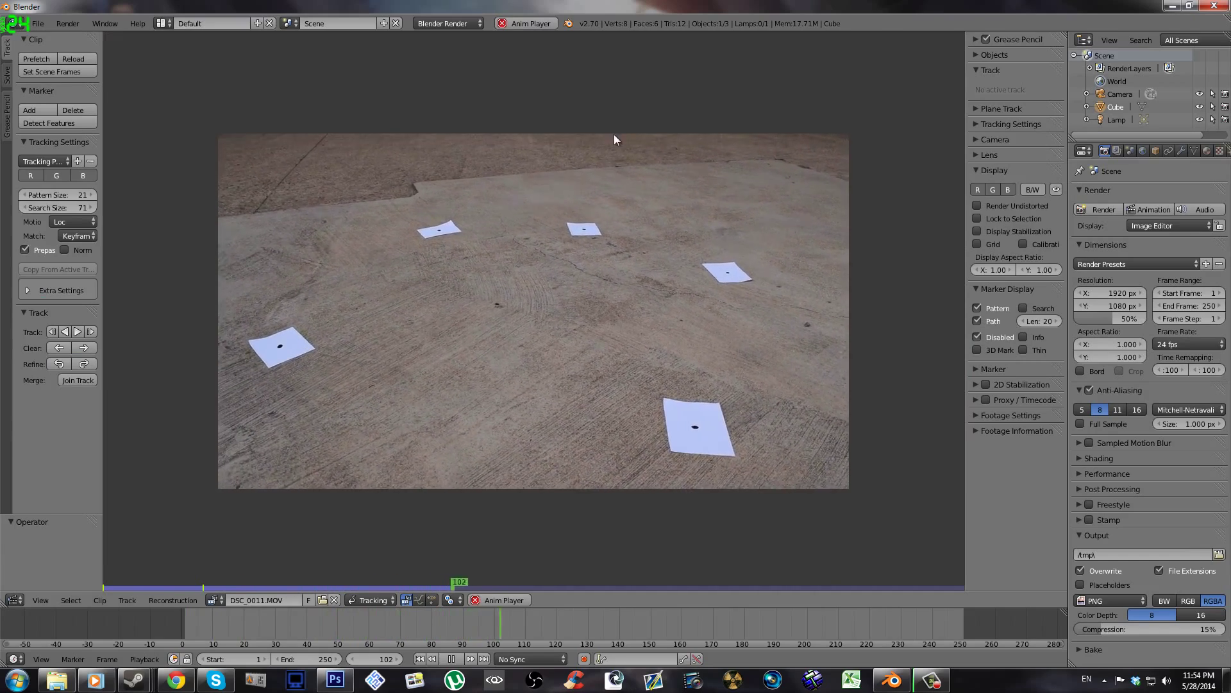
key("Escape")
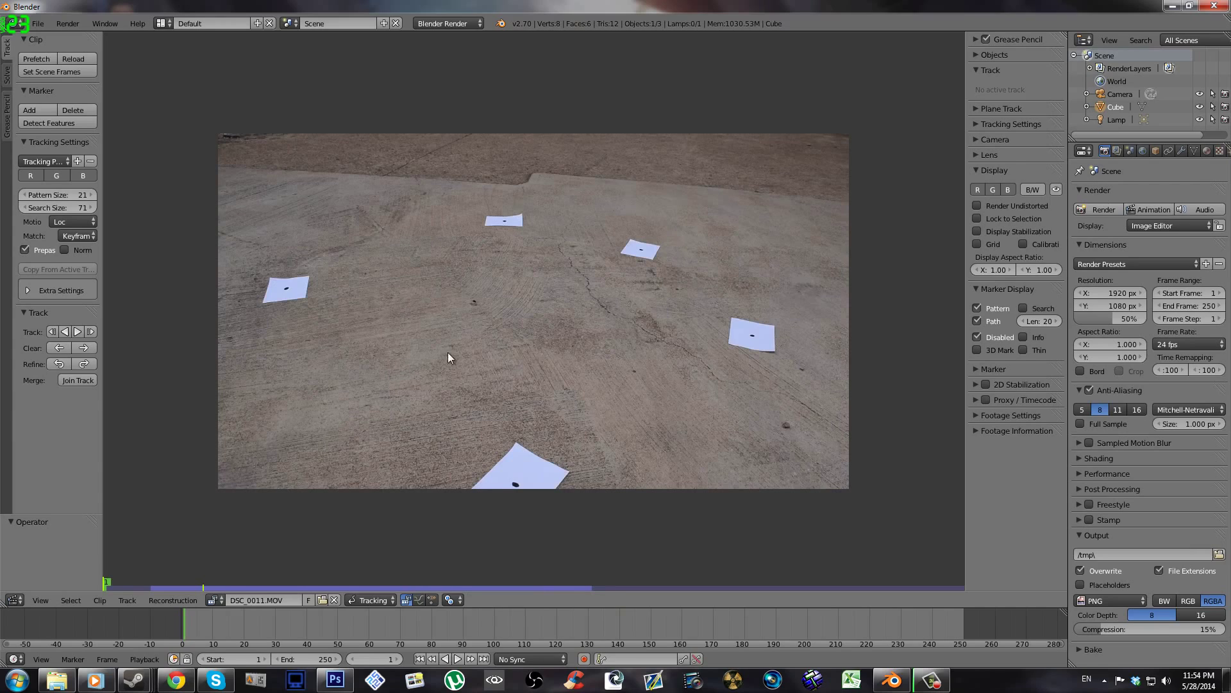
- Apply the Nikon D3100 camera preset to the clip and set the lens focal length to 18 mm
left_click(979, 141)
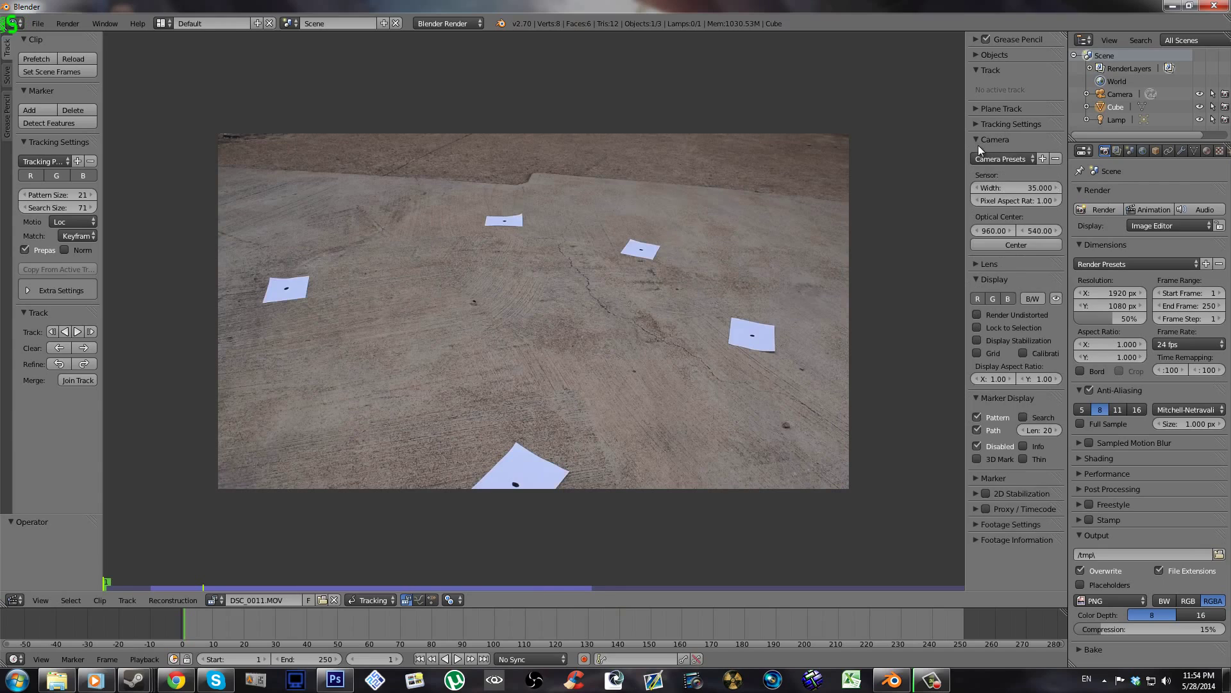
left_click(982, 154)
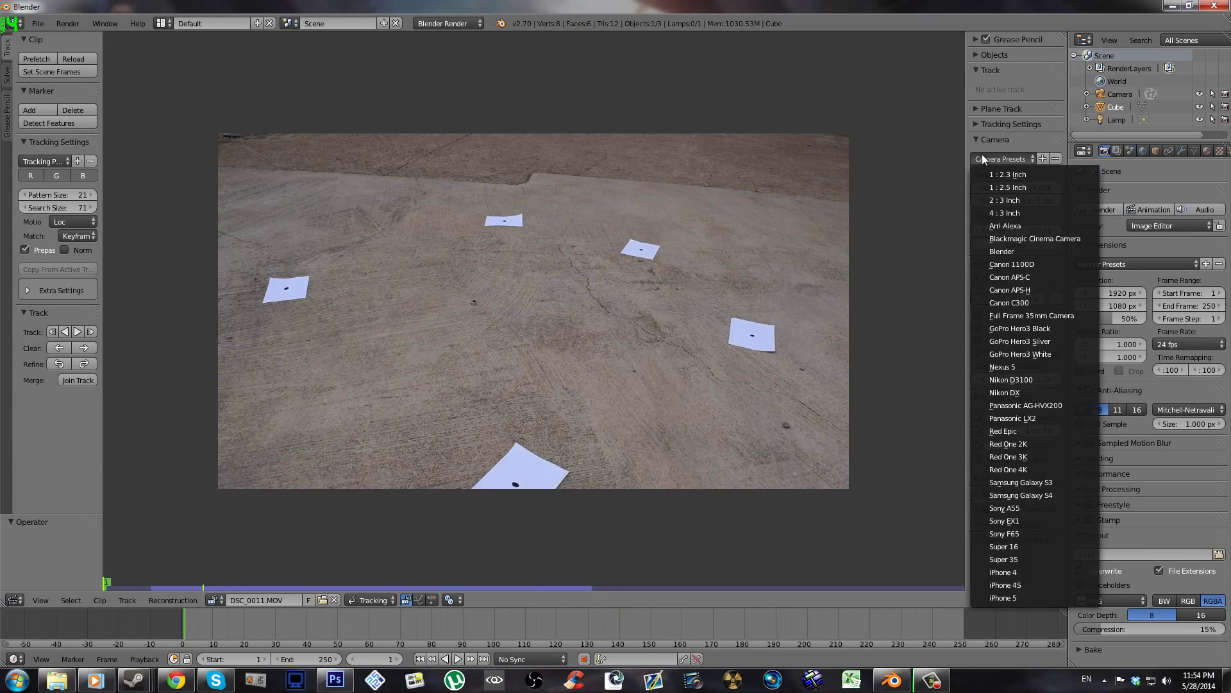
left_click(1008, 379)
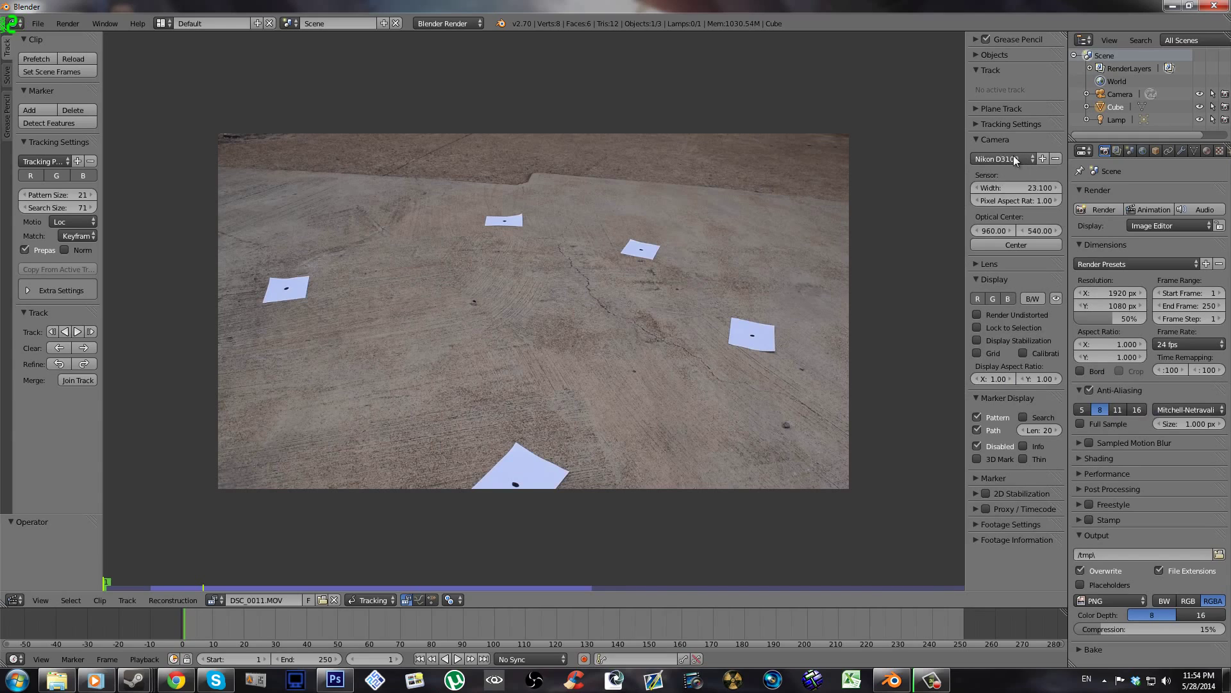
left_click(988, 264)
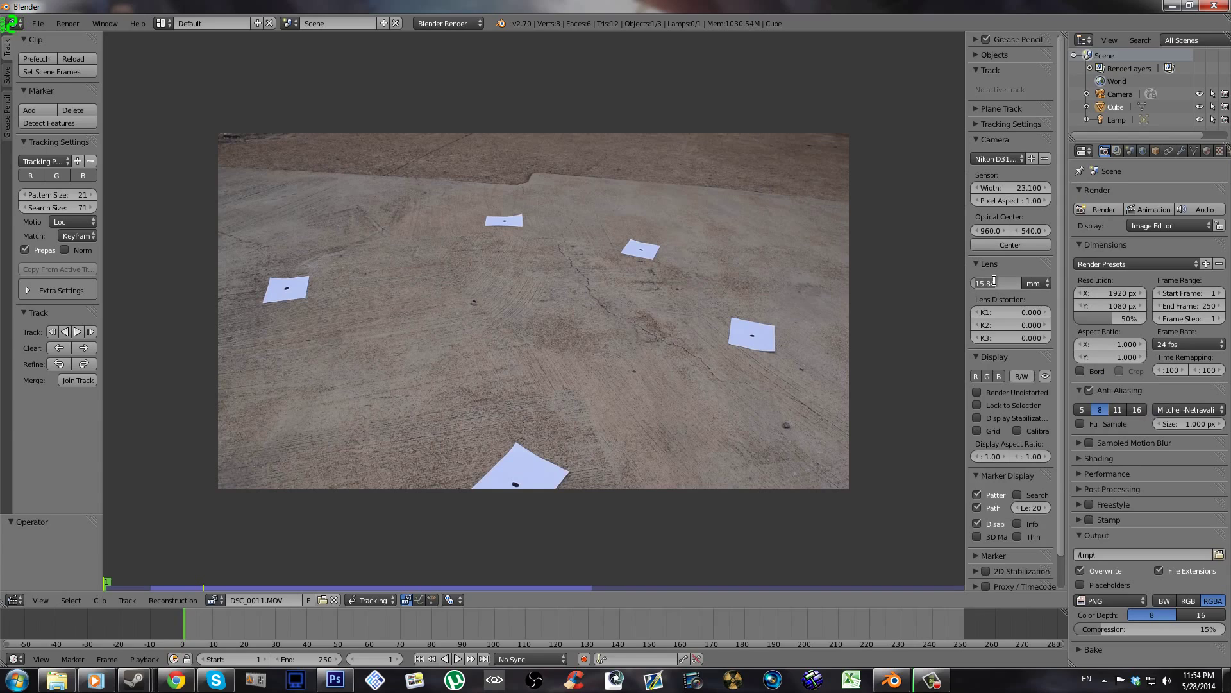
type("18")
- Detect trackable features in the first frame and add a marker on the black dot of the nearest paper sheet
left_click(40, 121)
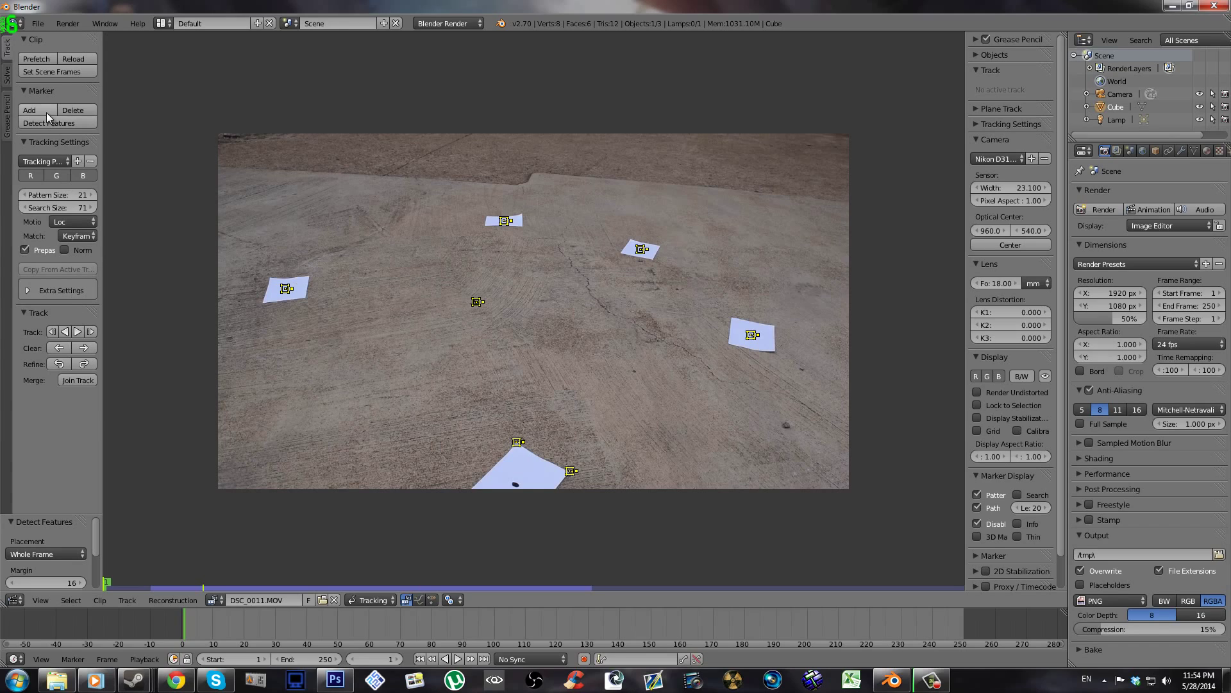
scroll(389, 395, "up", 1)
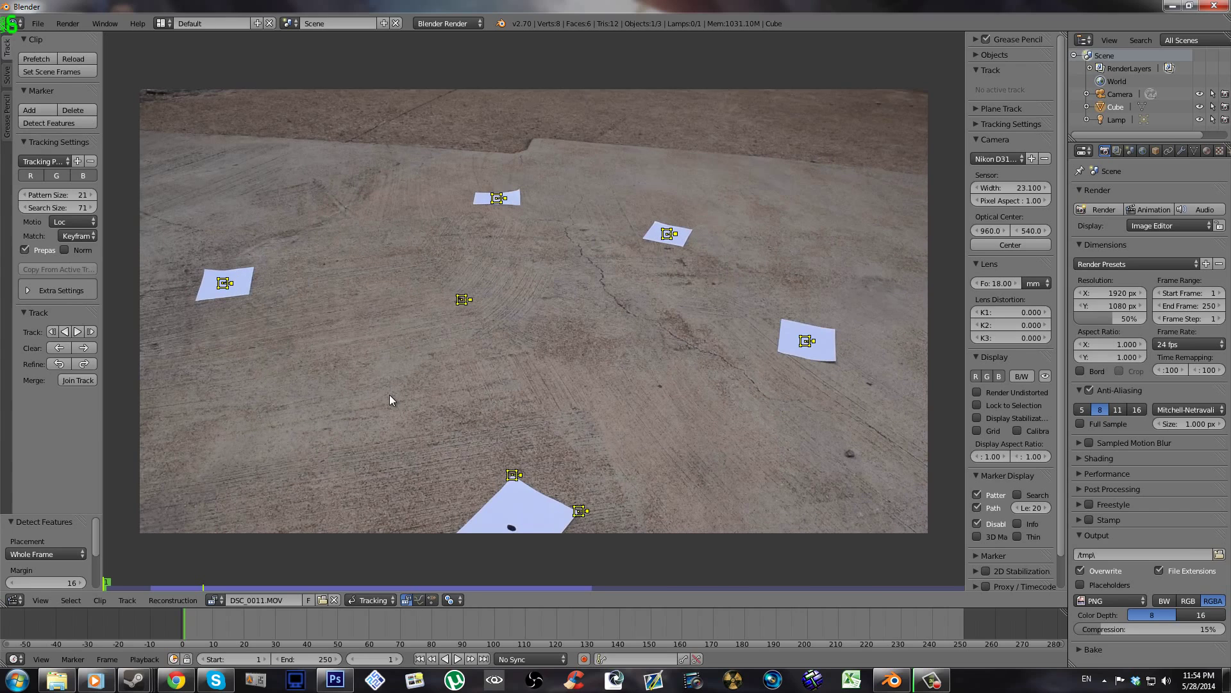
left_click(30, 113)
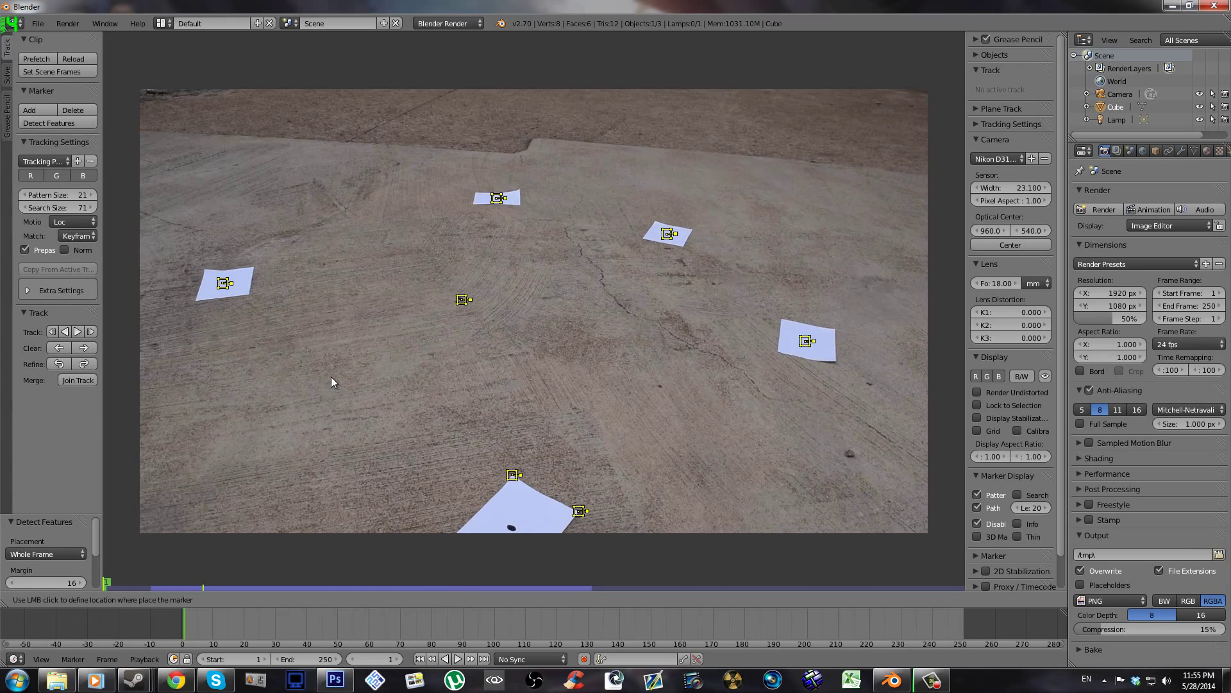
left_click(510, 526)
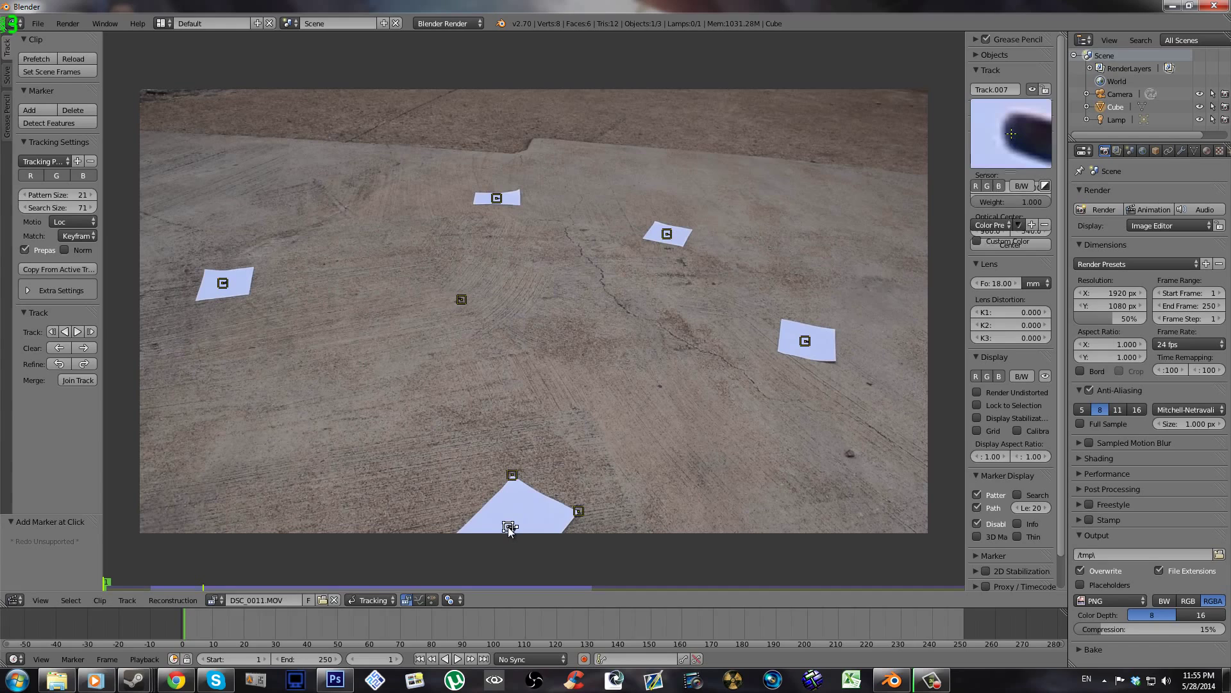
- Add three markers on dark concrete spots: one left of and below the right-hand sheet, and two beyond its lower right corner
left_click(45, 111)
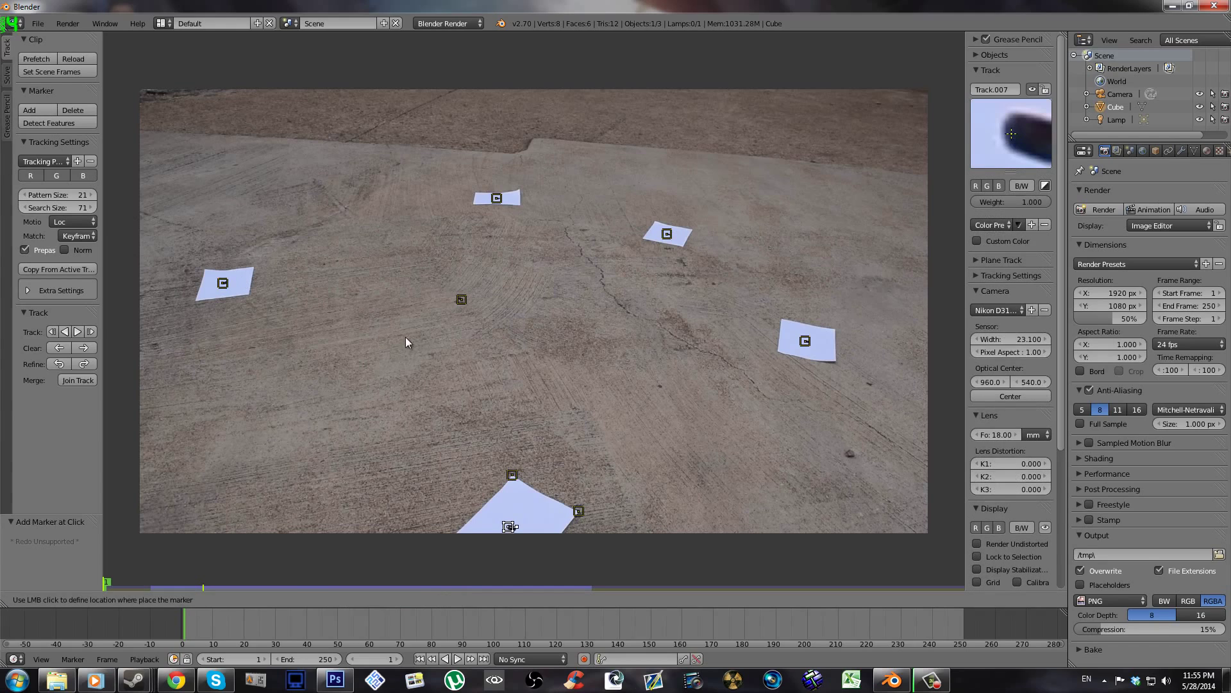
left_click(660, 387)
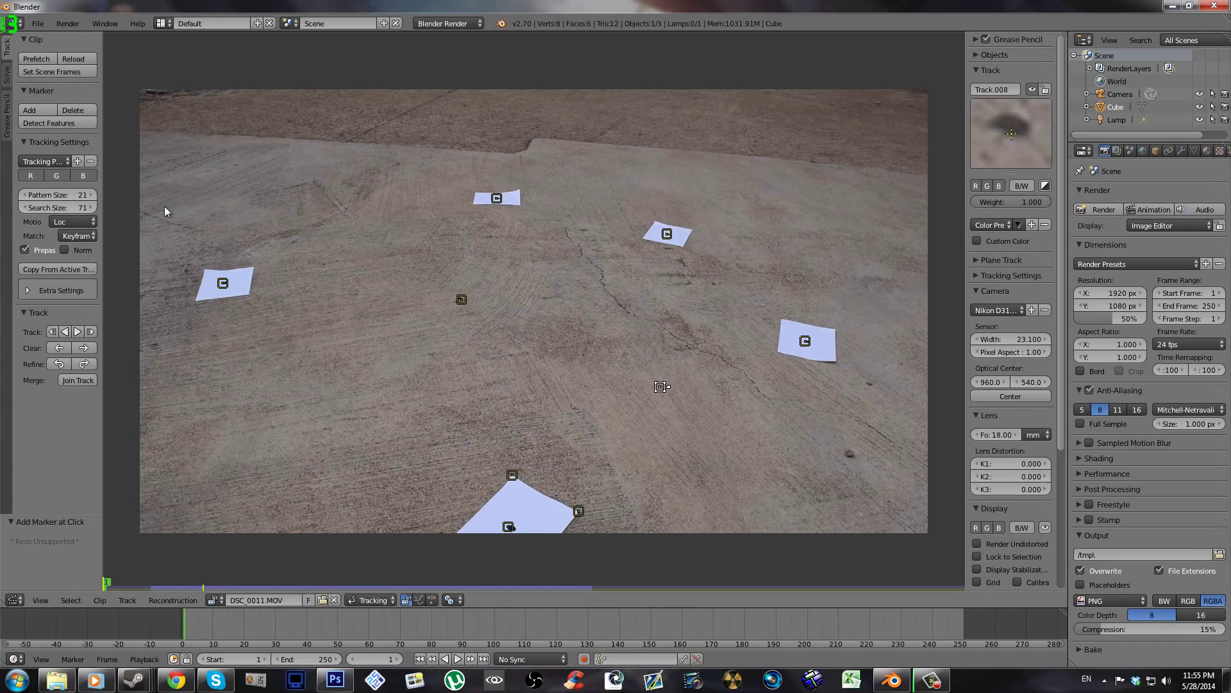
left_click(51, 110)
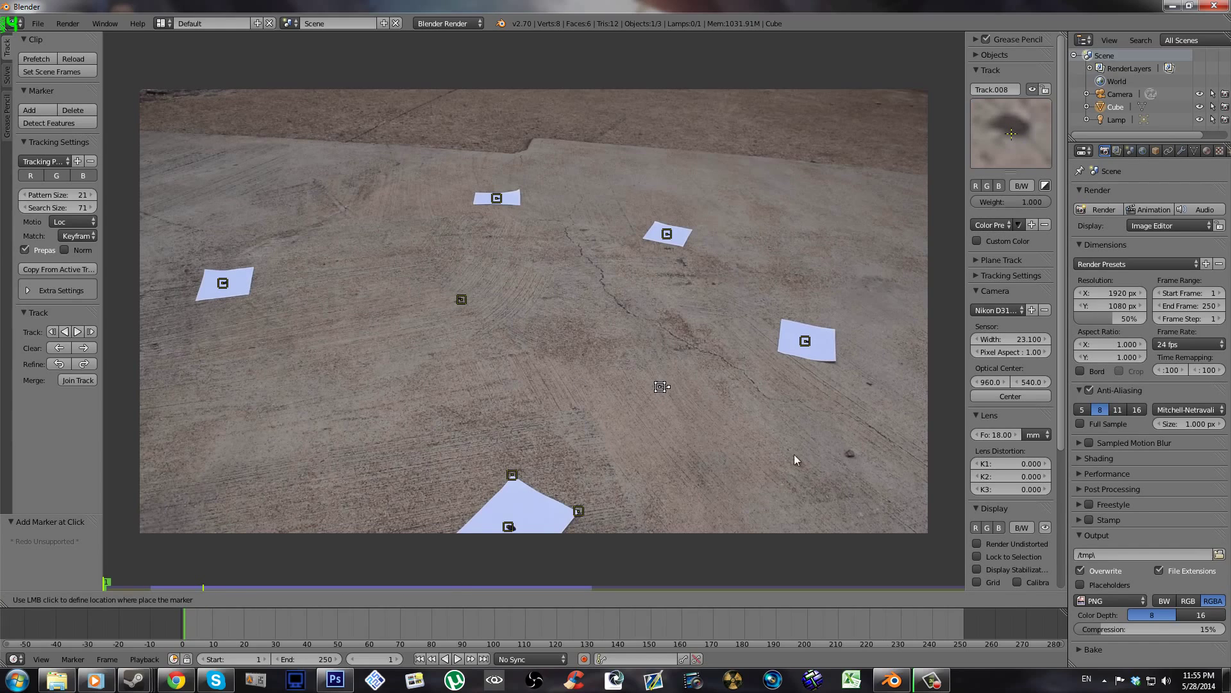
left_click(851, 453)
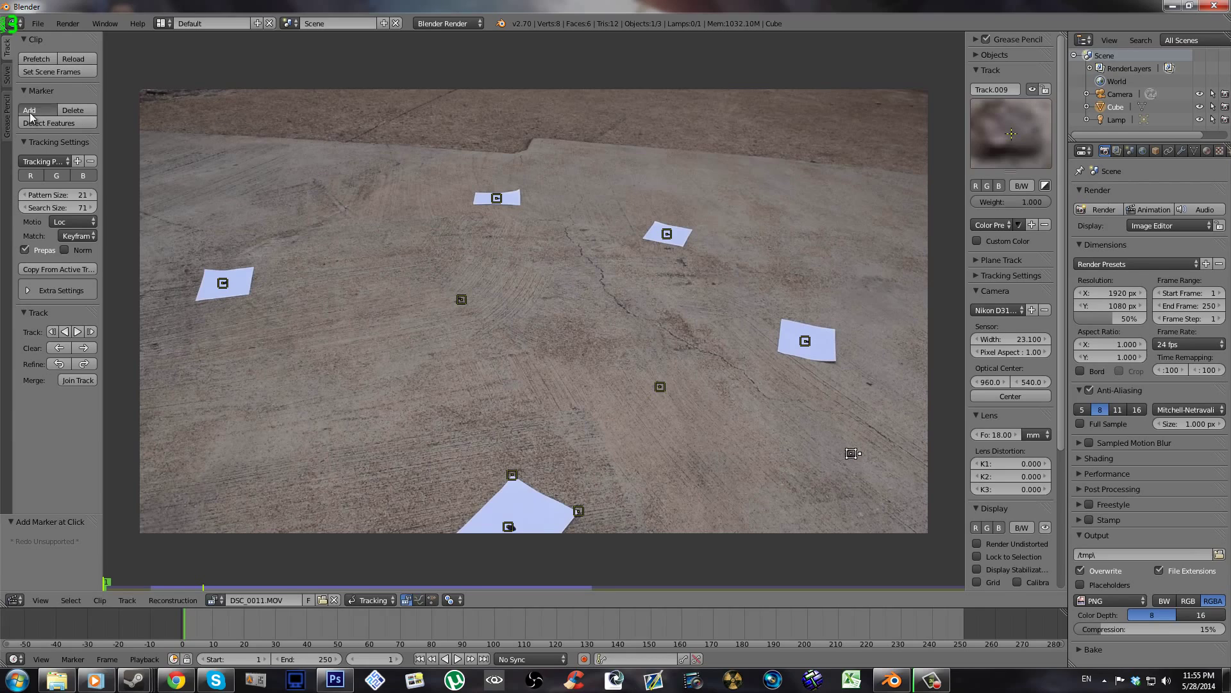
left_click(29, 111)
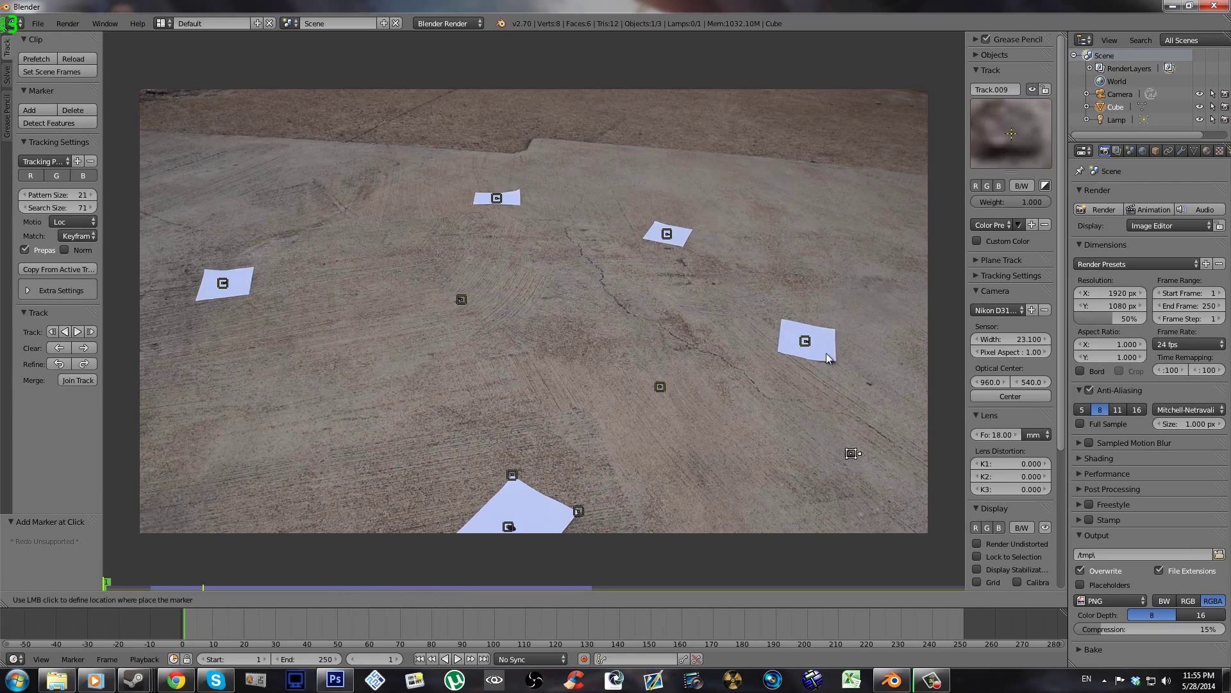
left_click(871, 385)
- Add four markers on concrete details: between the two right-hand sheets, at the crack's far end, below the farthest sheet, and left of centre
left_click(50, 111)
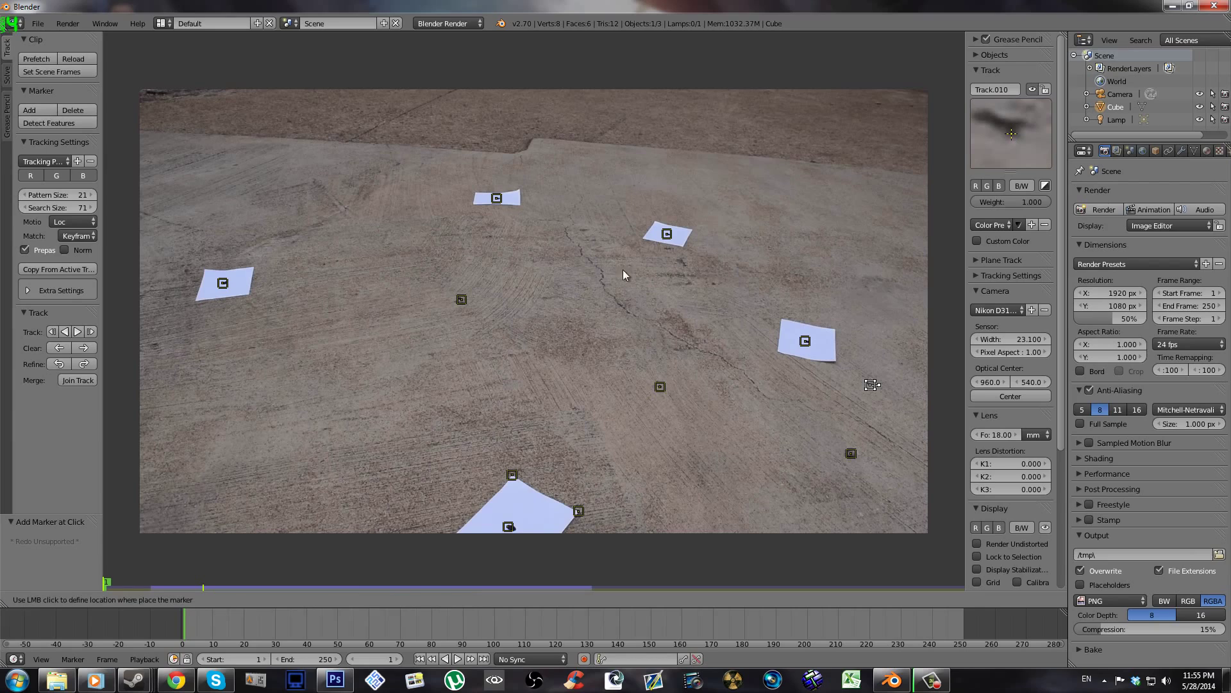
left_click(714, 283)
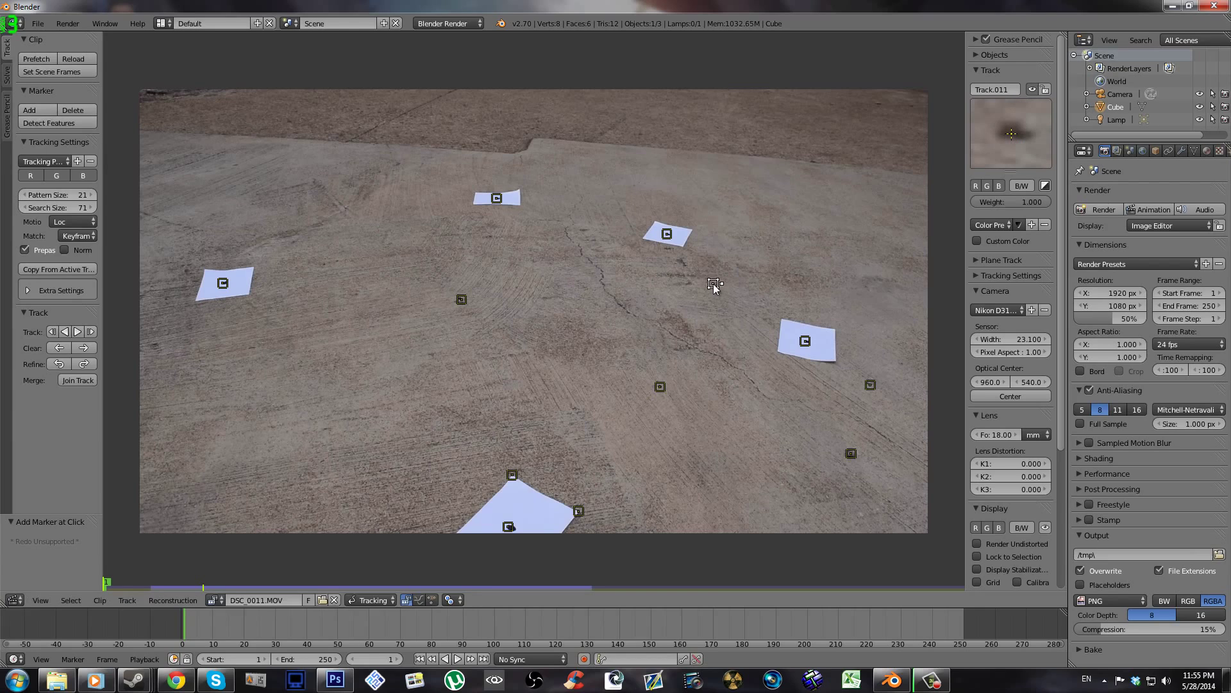
left_click(52, 108)
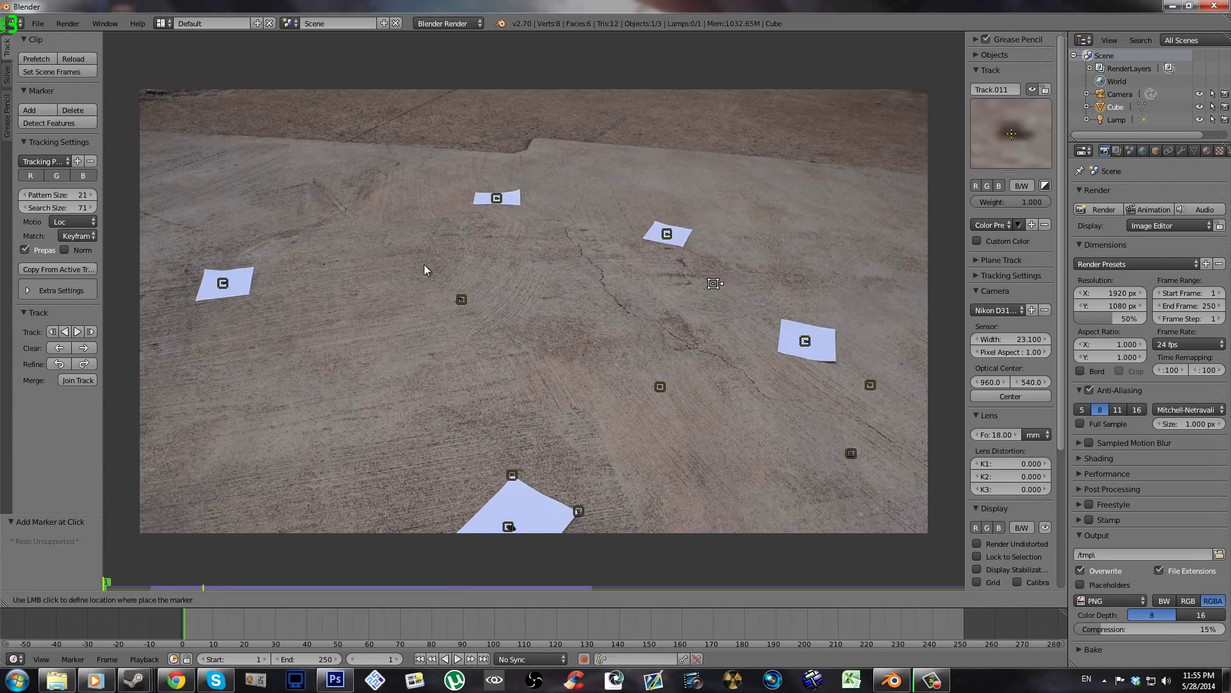
left_click(582, 230)
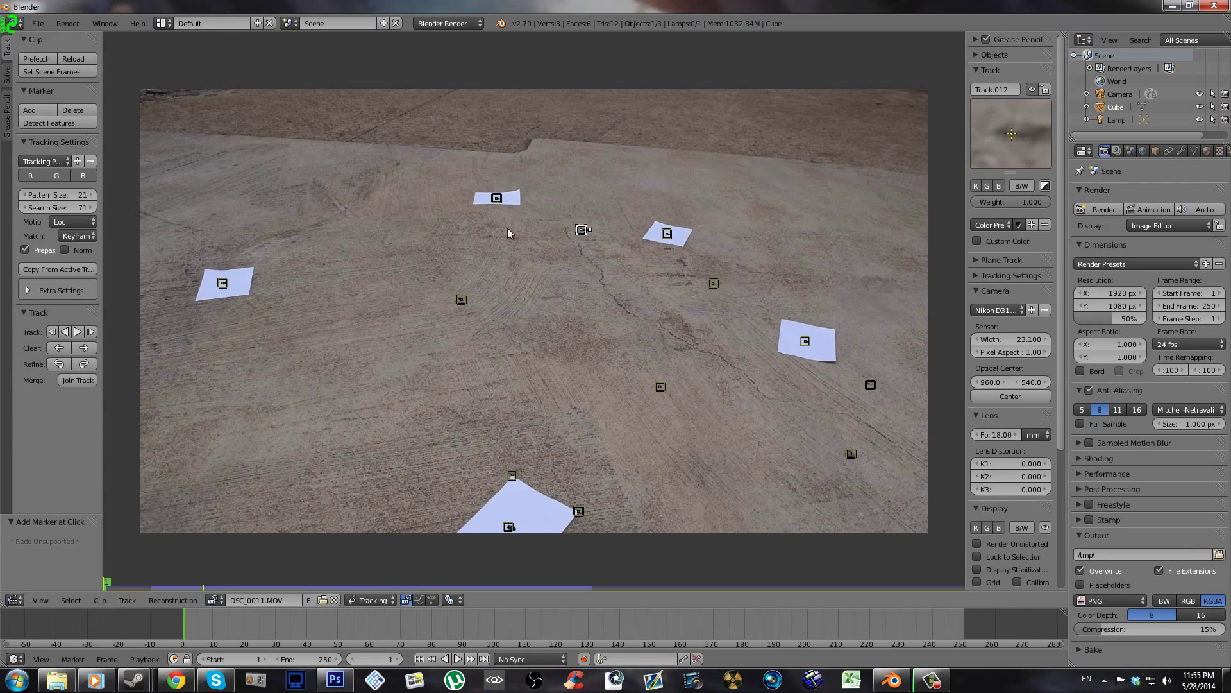
left_click(44, 114)
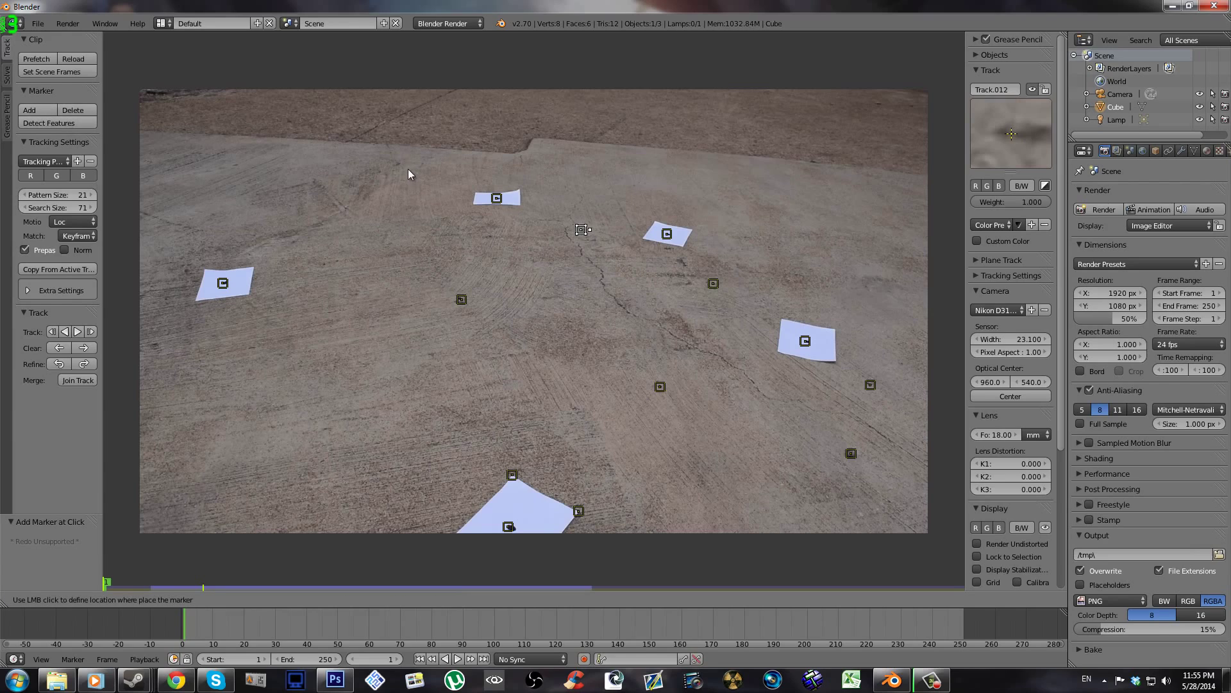
left_click(488, 237)
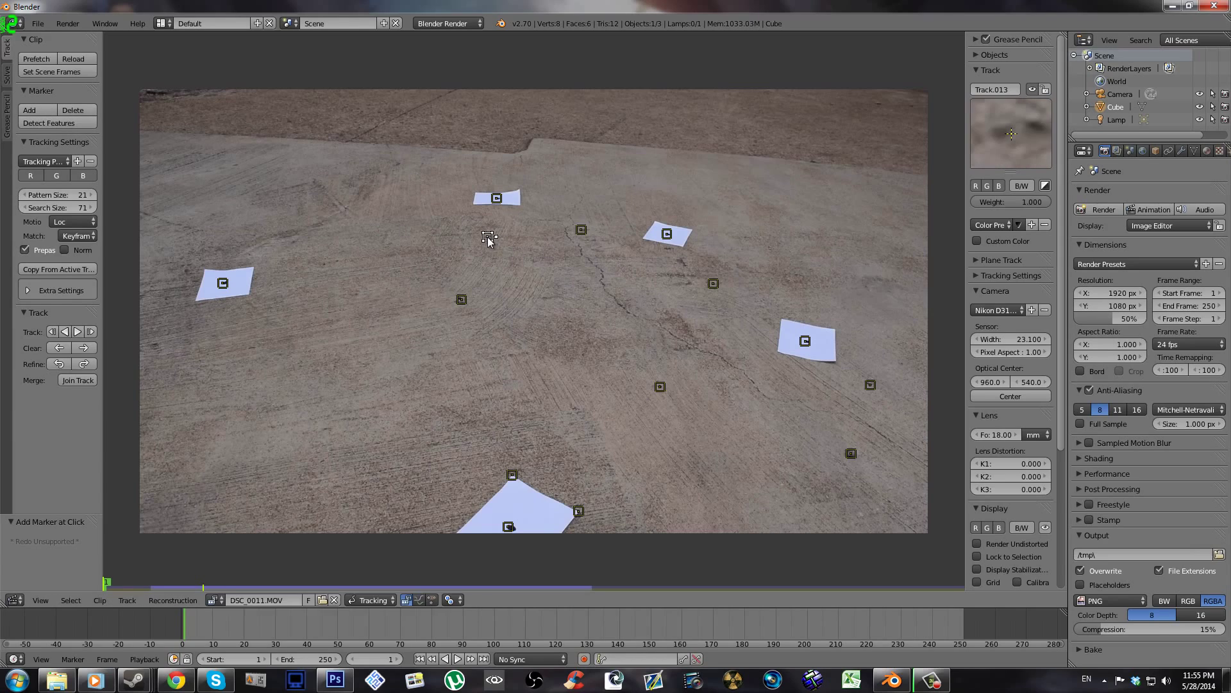
left_click(43, 113)
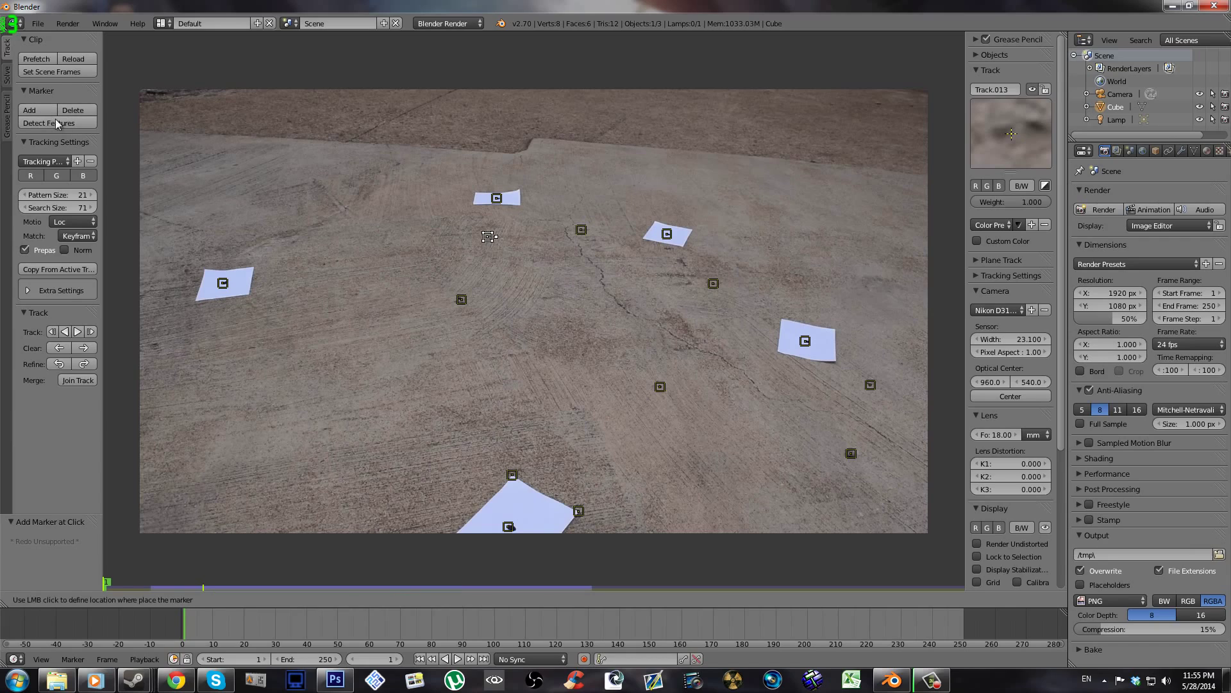
left_click(431, 353)
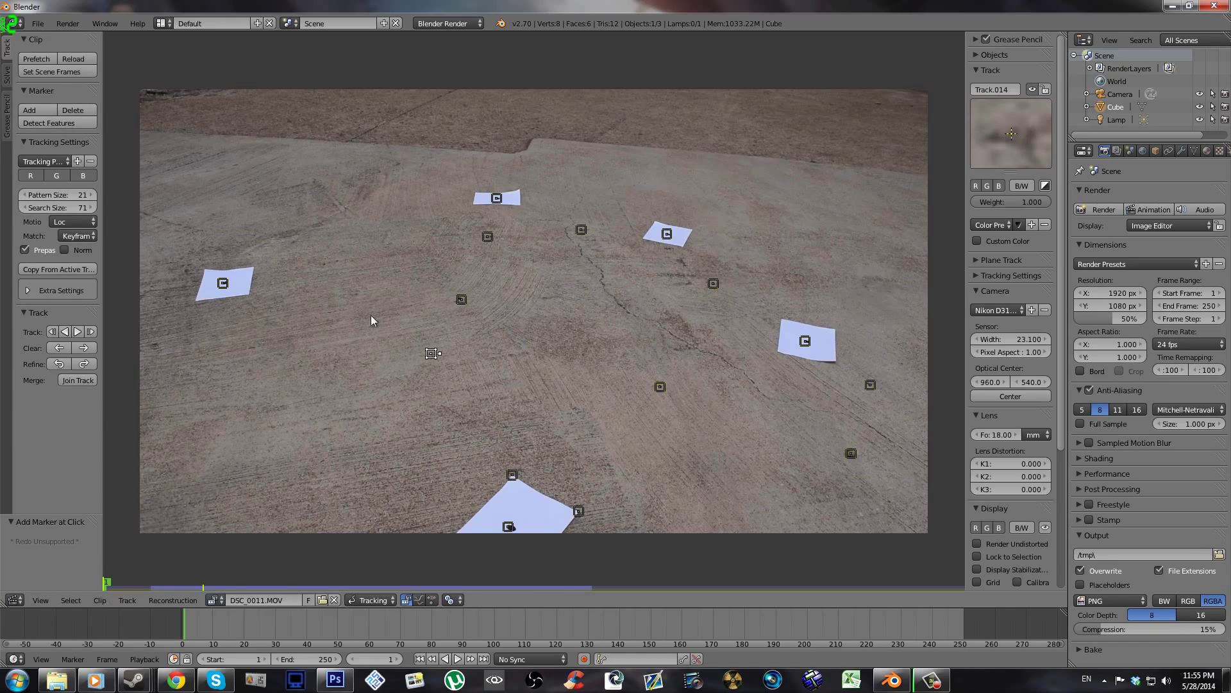
- Add two markers: one at the lower edge of the upper right sheet and one on the dark concrete patch near the centre
left_click(44, 113)
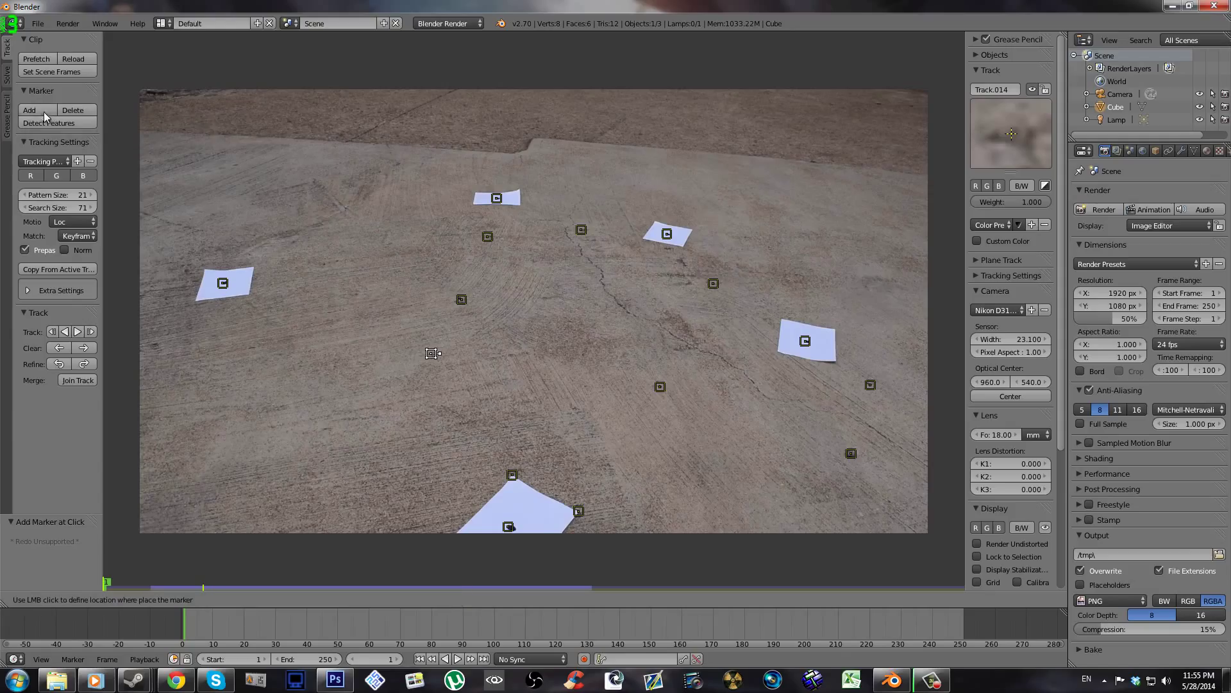
left_click(667, 248)
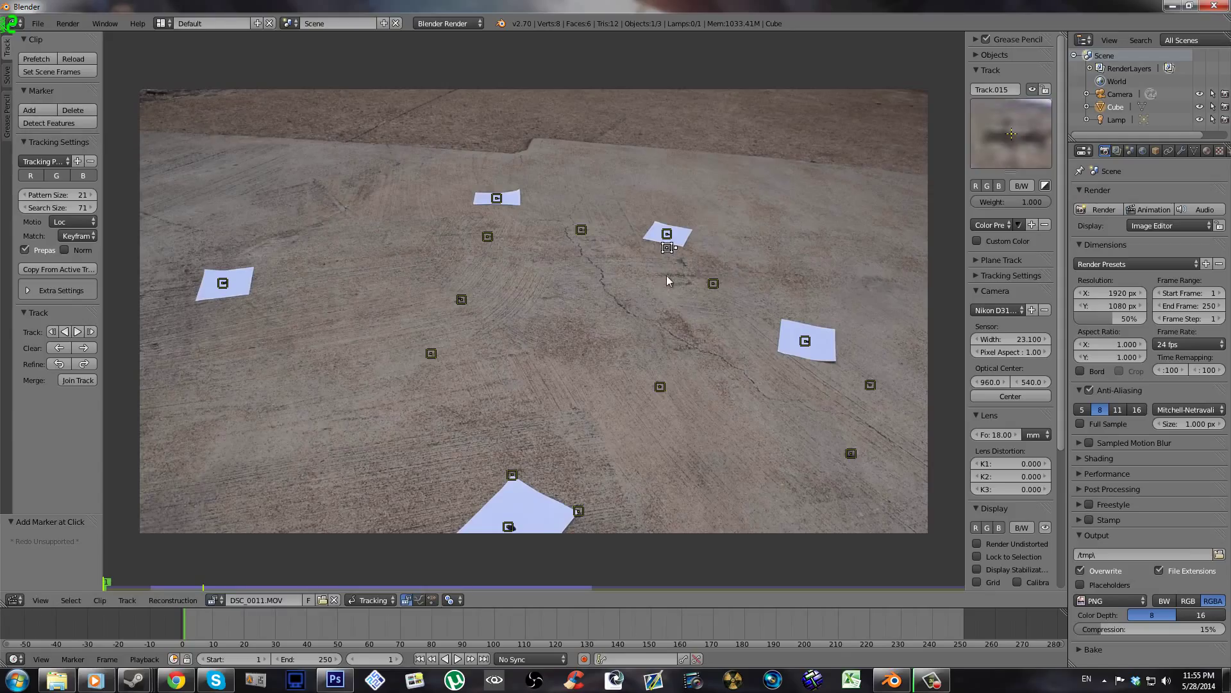
left_click(47, 112)
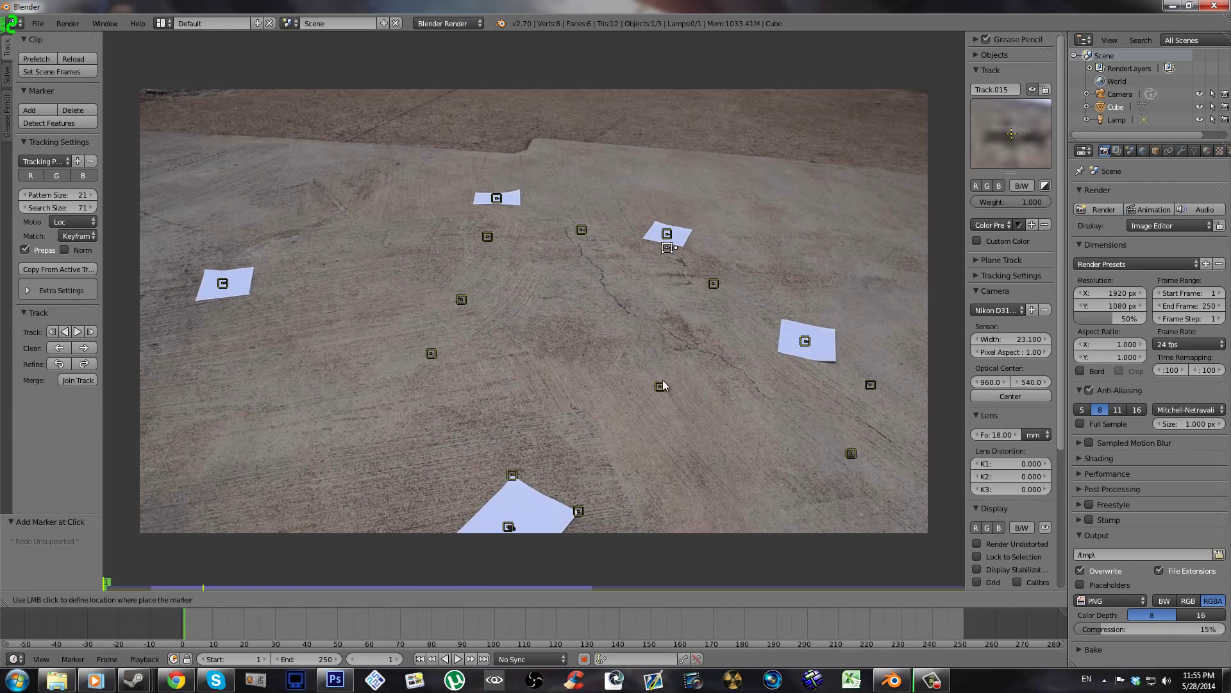
left_click(583, 354)
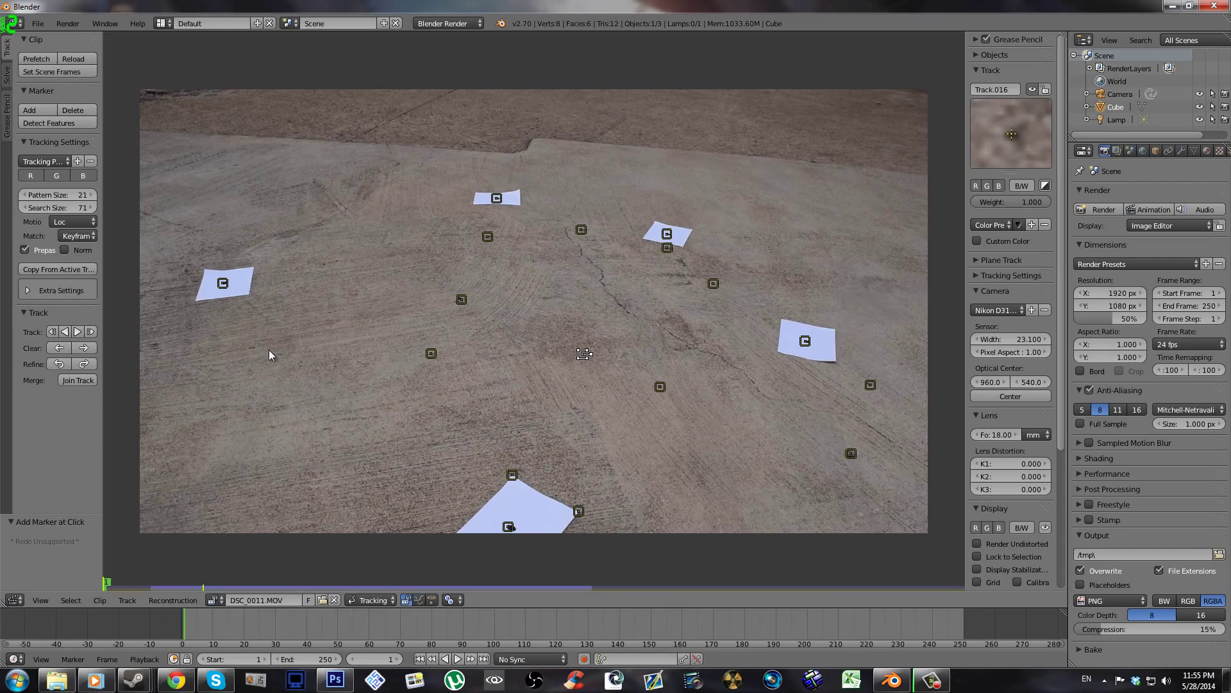
- Add a marker on the dark spot just below and right of the upper right sheet, redoing its placement once
double_click(40, 114)
left_click(49, 111)
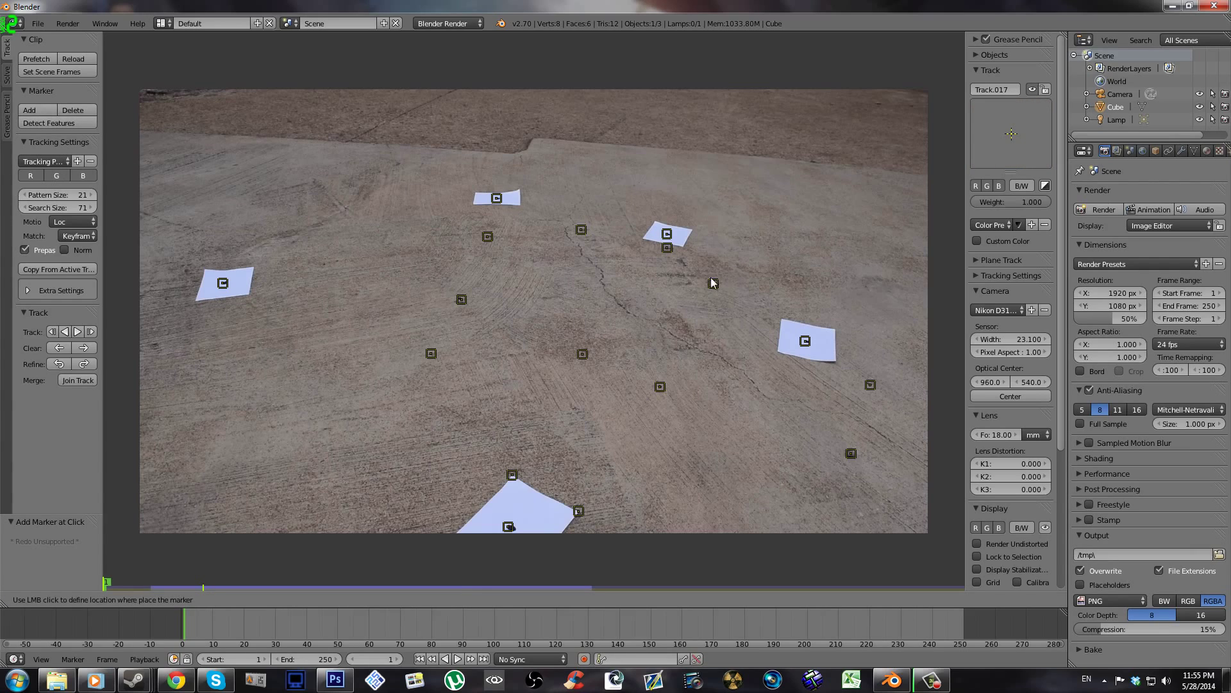
left_click(683, 259)
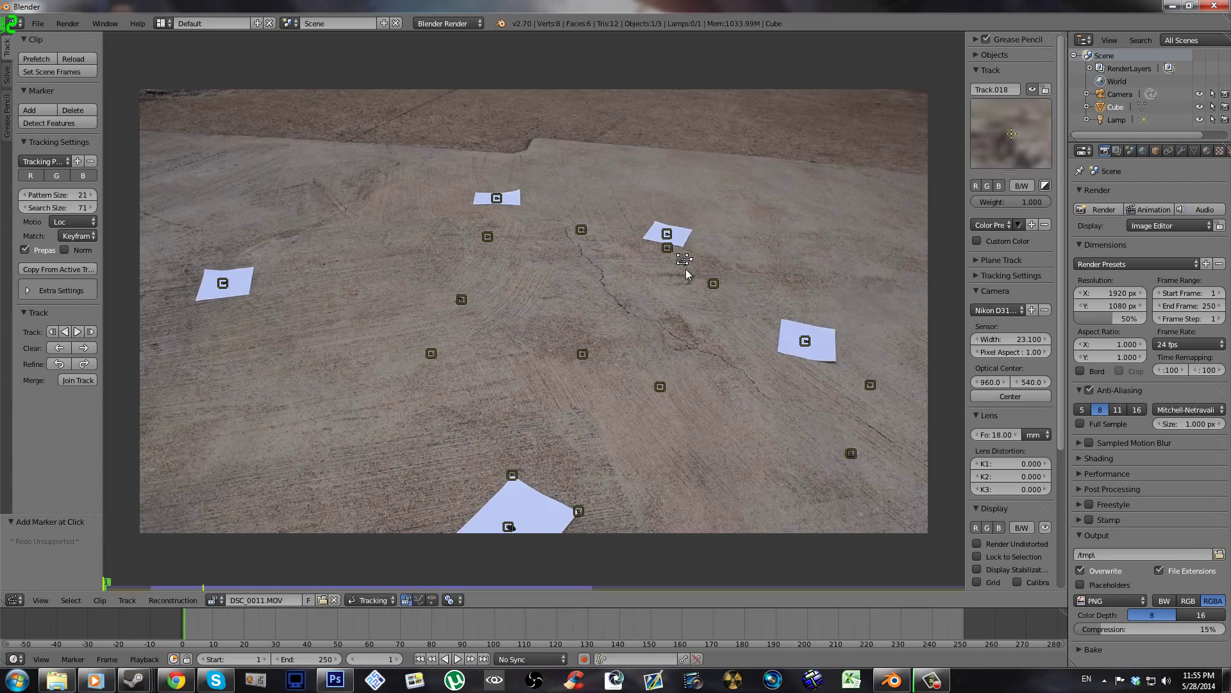
key("ctrl+z")
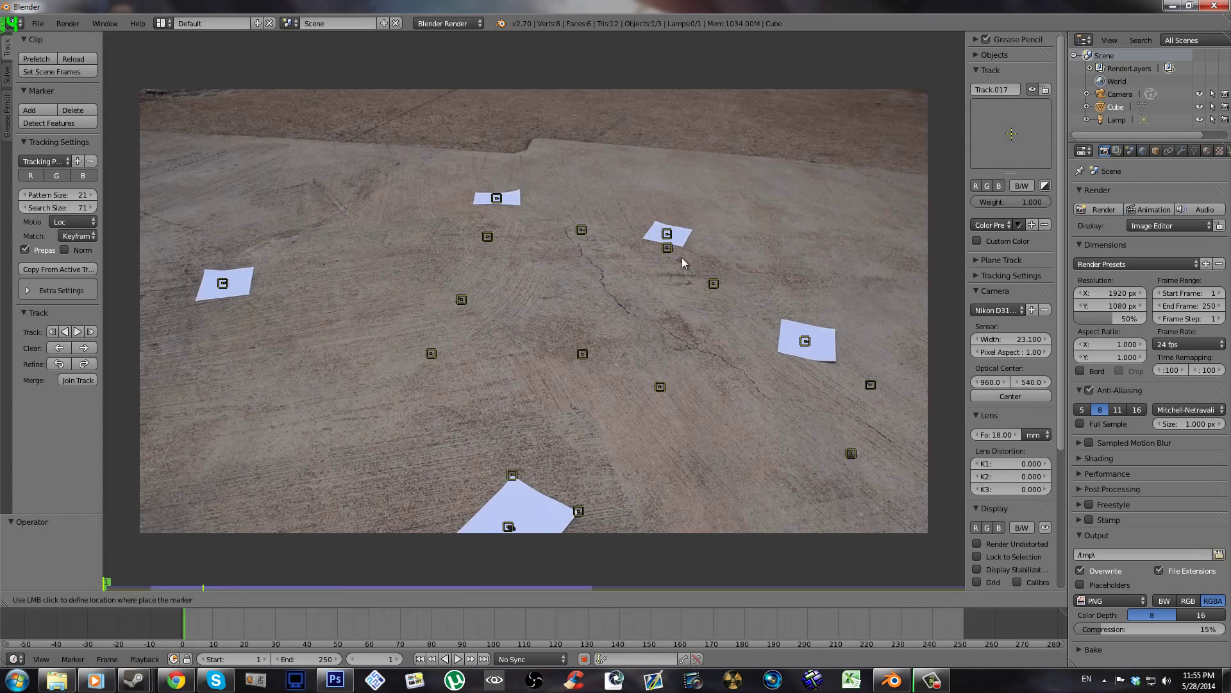
left_click(683, 262)
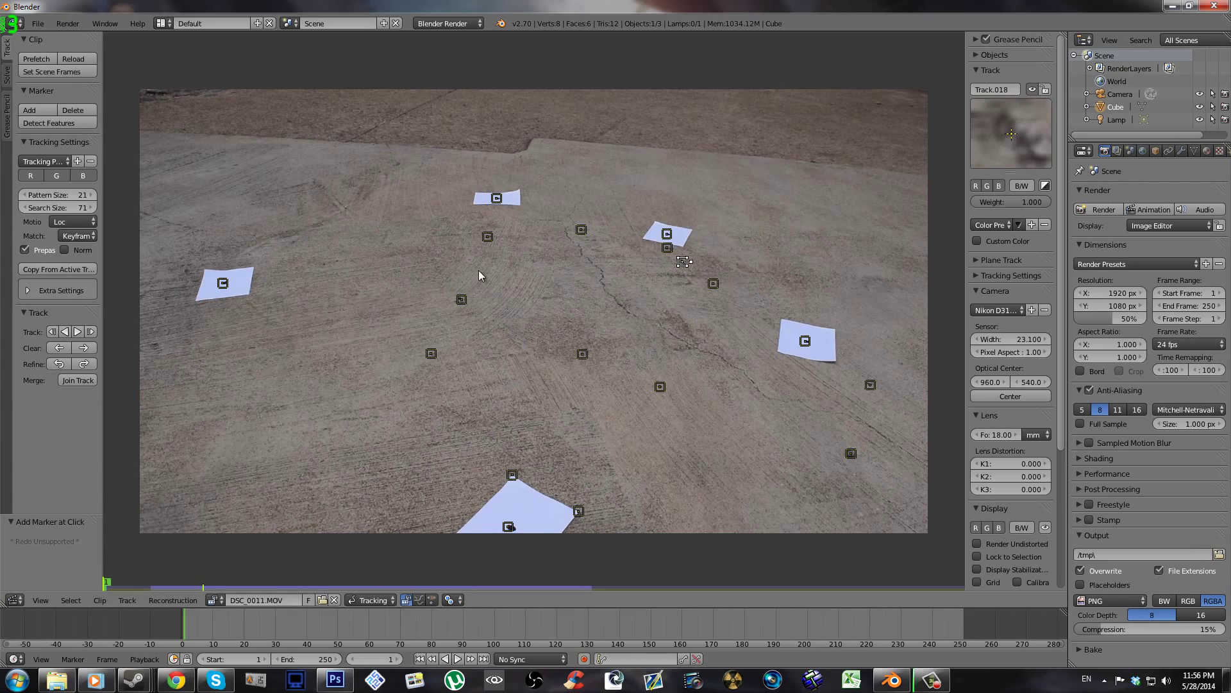
- Select all markers and track them forward through the clip
key("a")
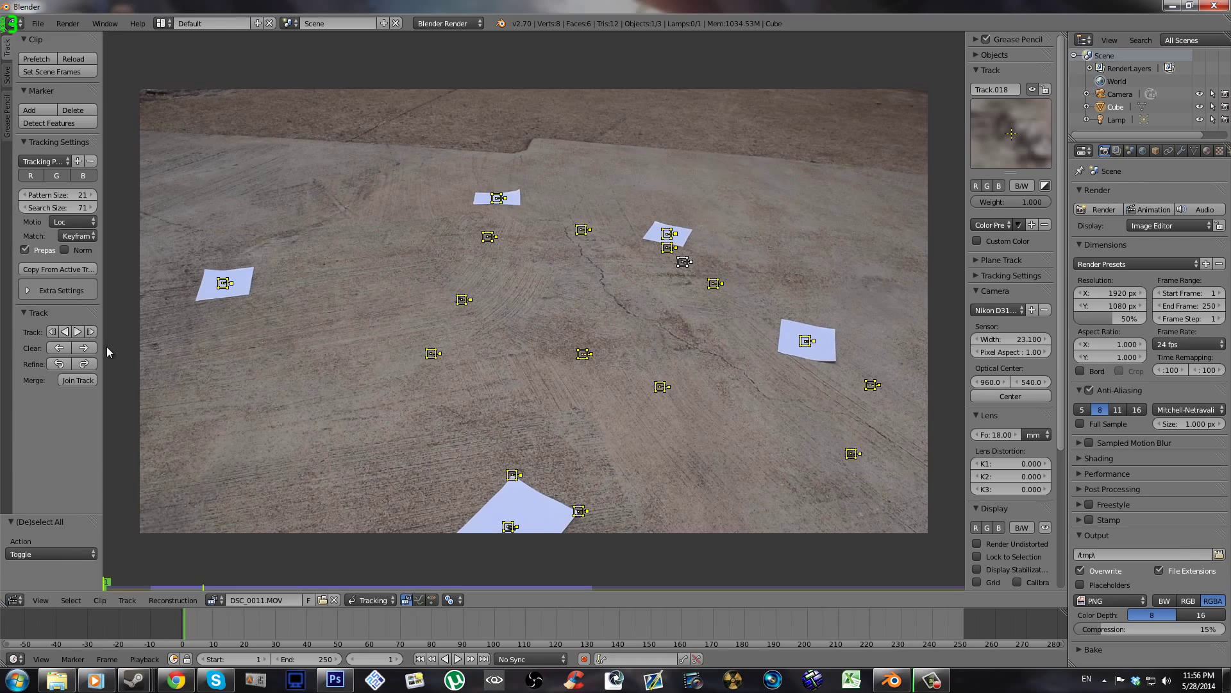
left_click(77, 331)
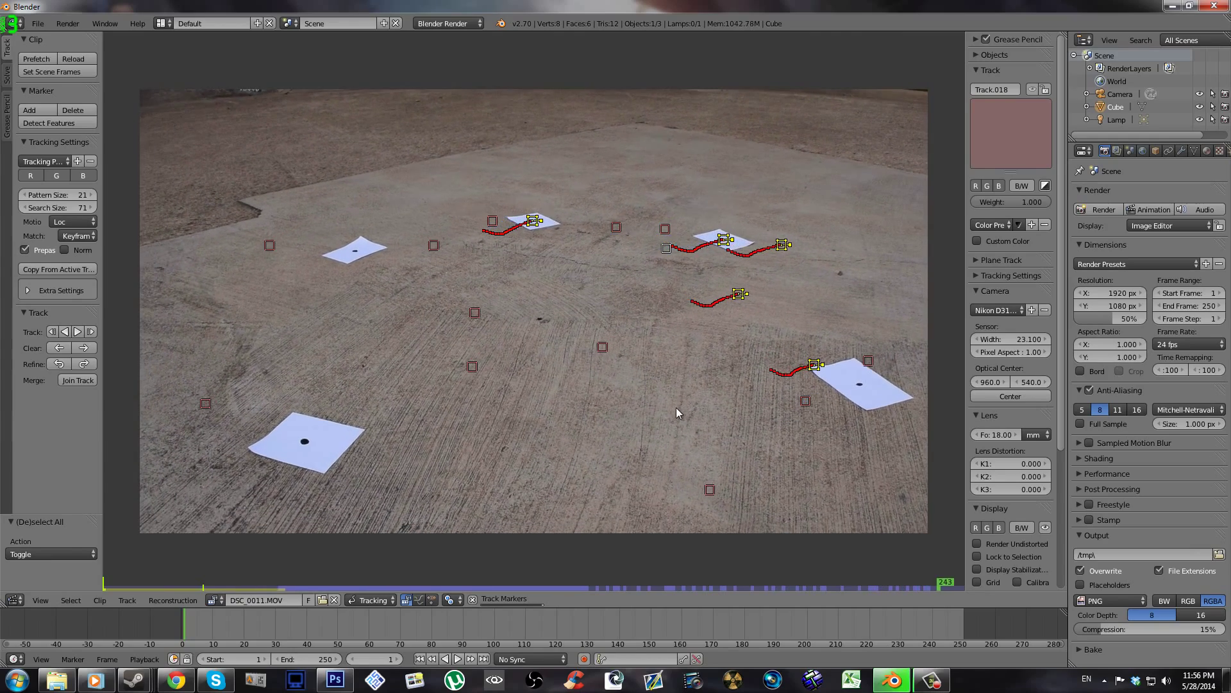
- Set the scene's end frame to 130 and return to frame 1
mouse_move(559, 631)
left_mouse_down()
mouse_move(531, 632)
mouse_move(650, 636)
mouse_move(589, 633)
left_mouse_up()
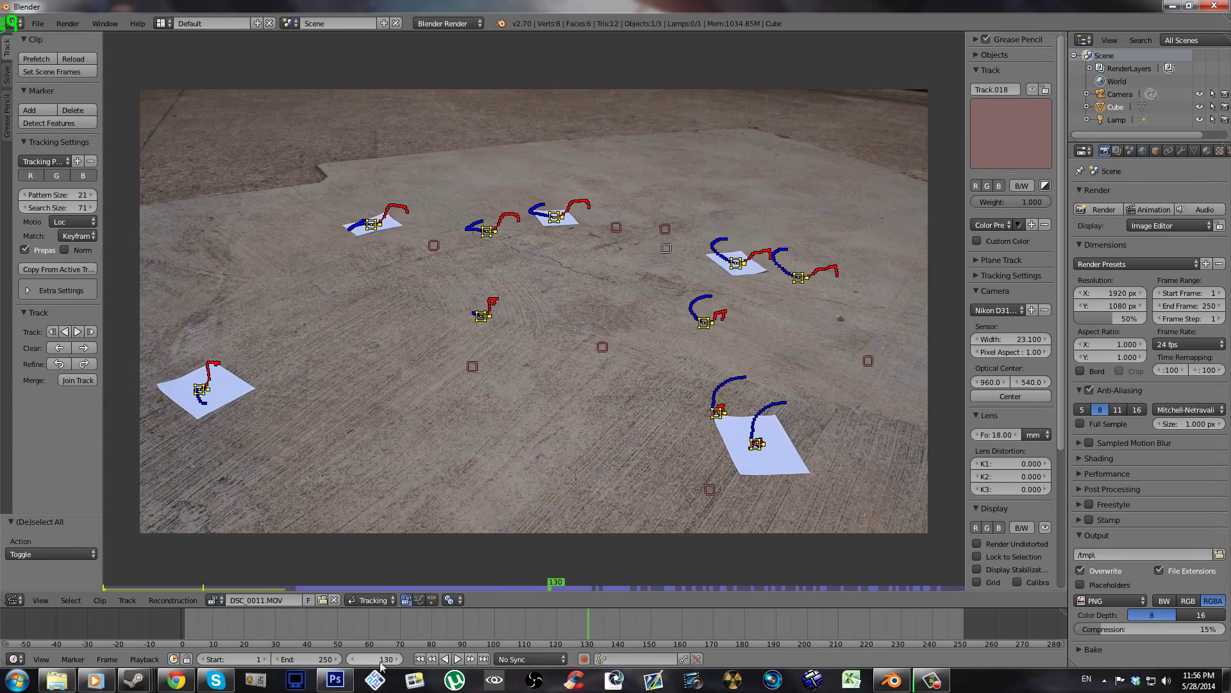
left_click(307, 659)
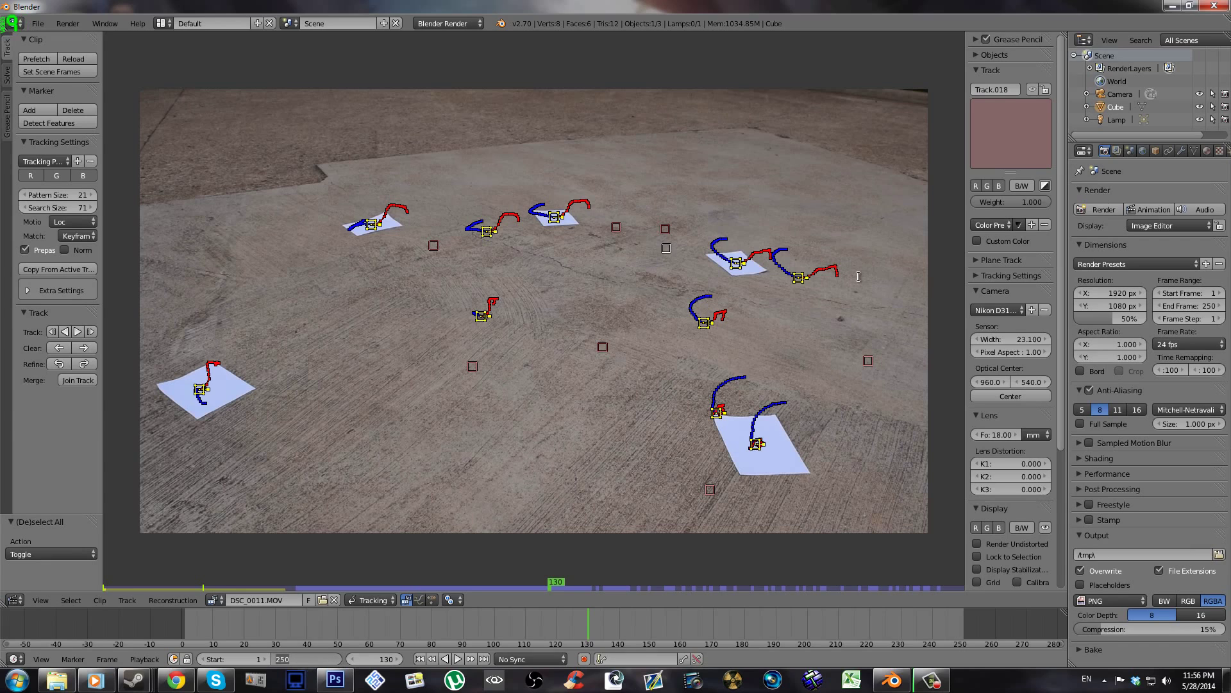
type("130")
key("Return")
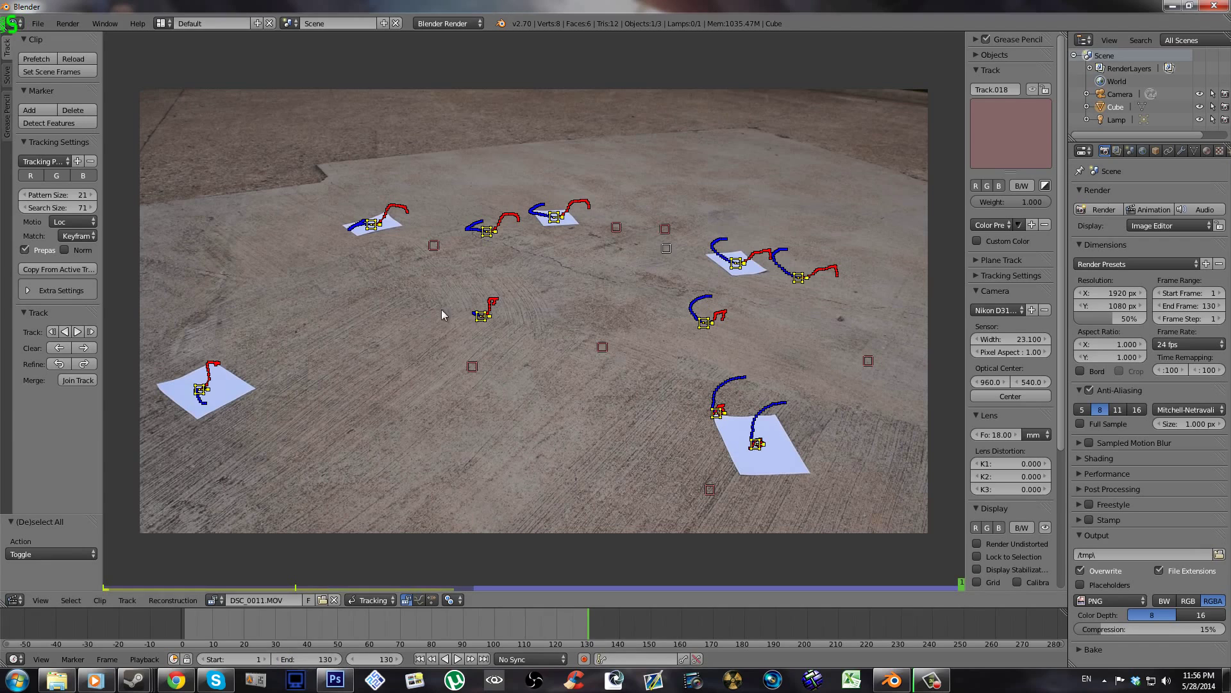
left_click(188, 631)
left_click(187, 631)
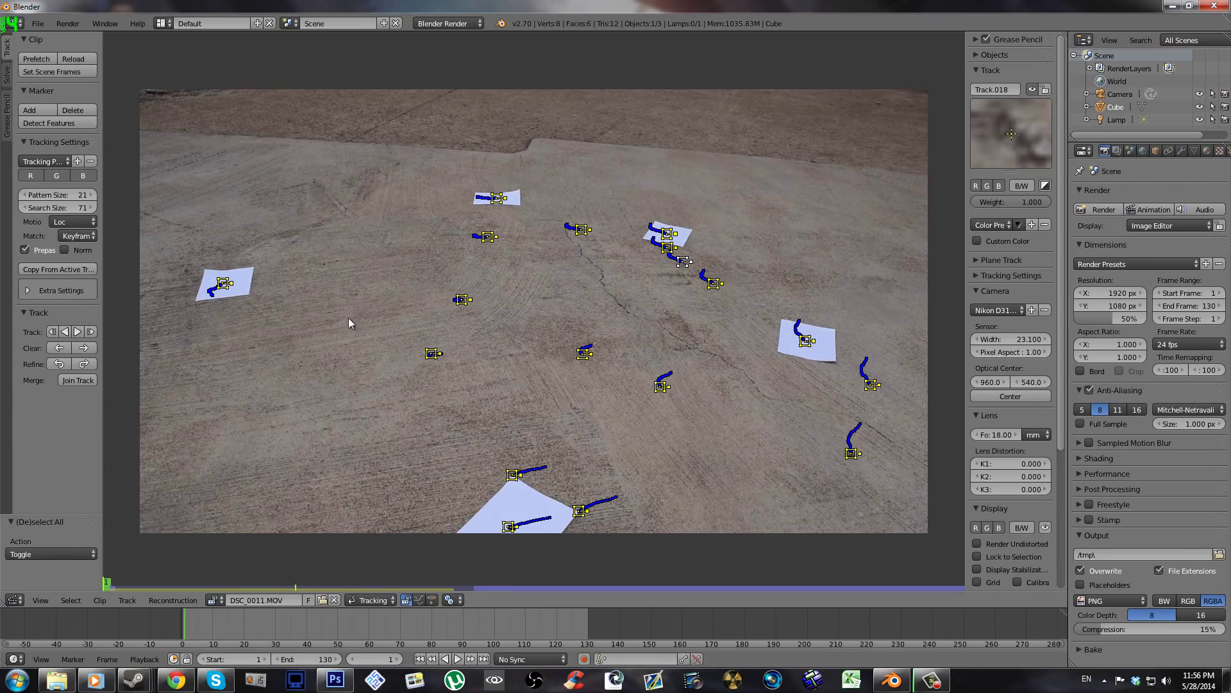
mouse_move(193, 626)
left_mouse_down()
mouse_move(442, 623)
mouse_move(381, 641)
mouse_move(187, 635)
left_mouse_up()
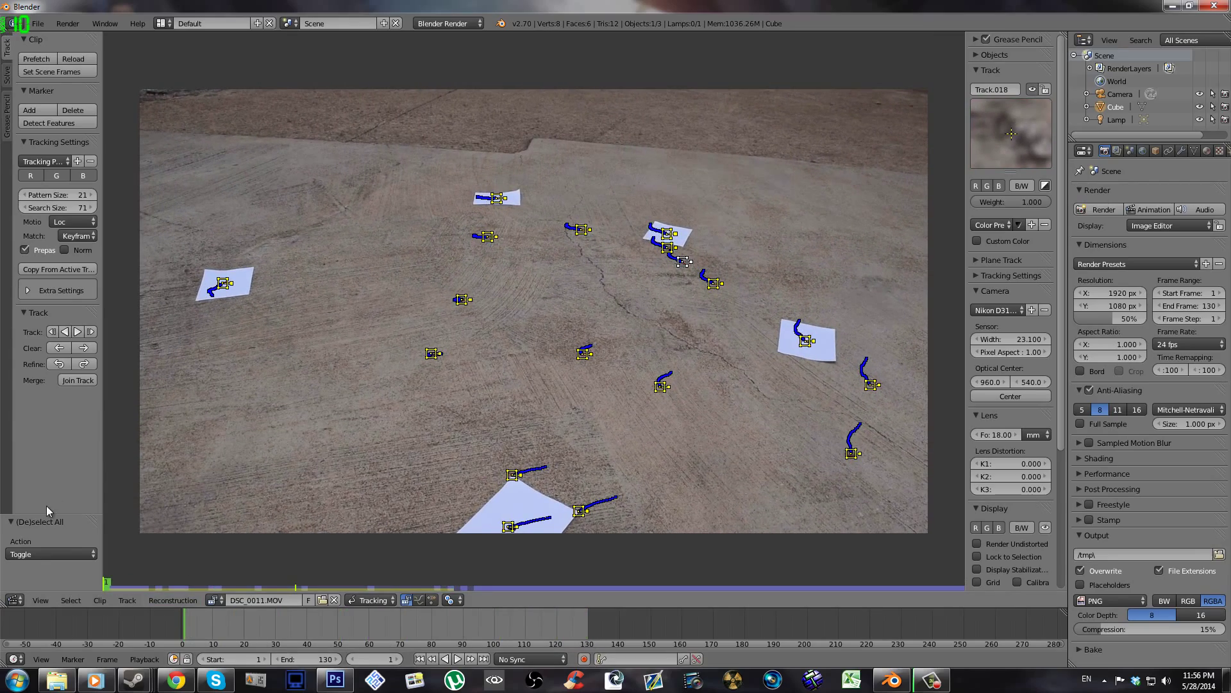
- Solve the camera motion from the tracked markers
left_click(9, 80)
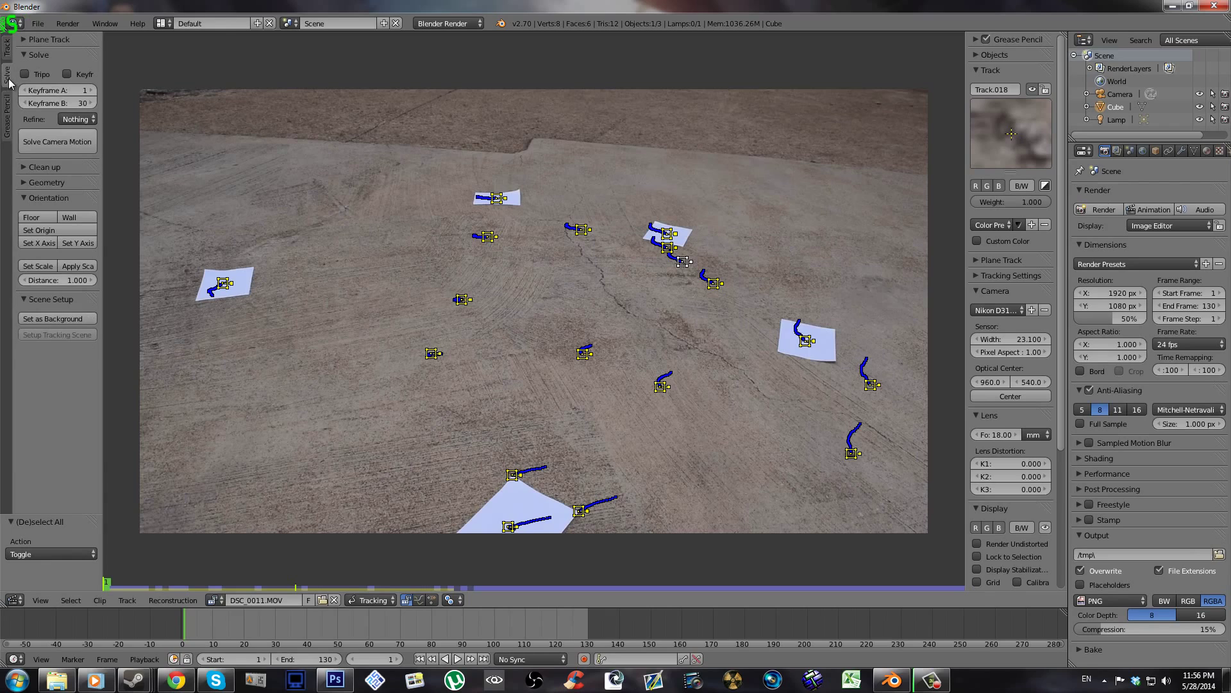
left_click(65, 142)
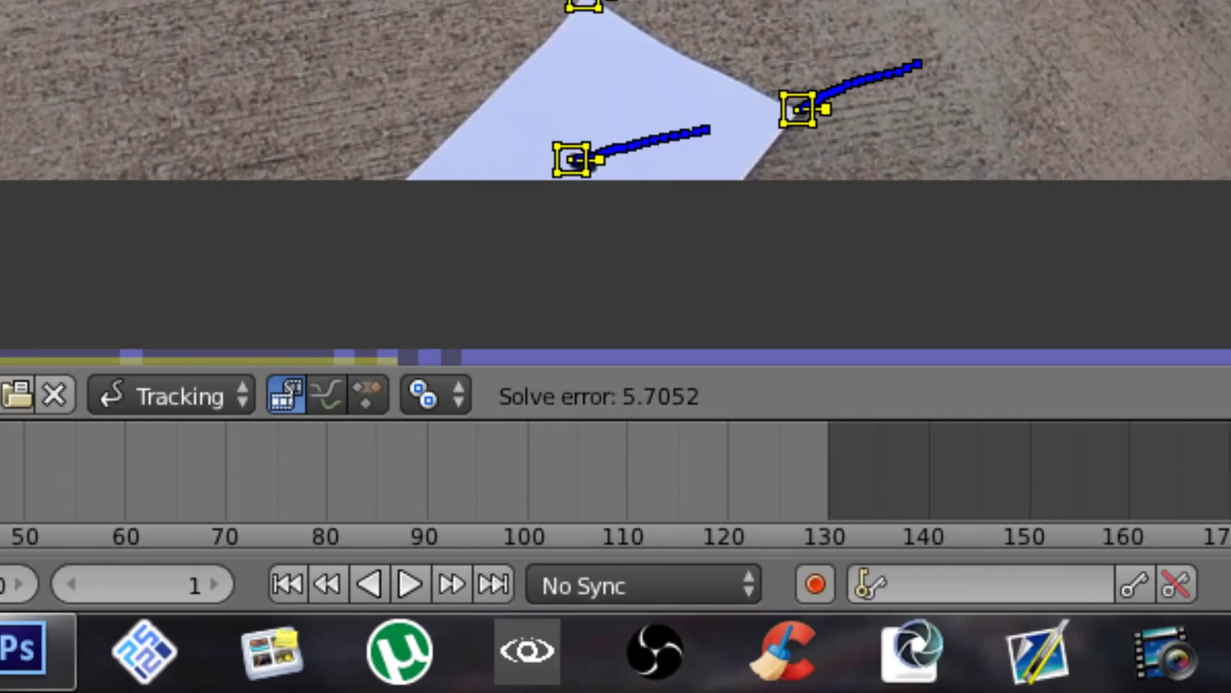
key("shift+s")
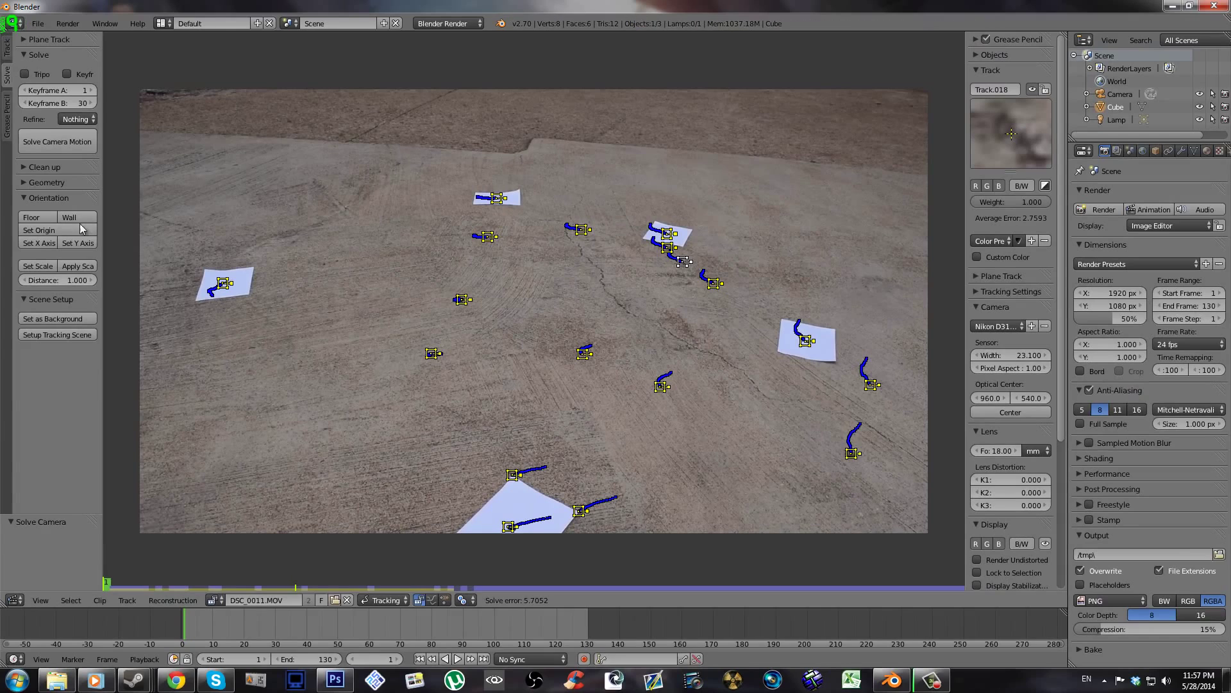
- Add four markers on concrete details: two right of the left-hand sheet, one near the centre, and one on the long crack
left_click(9, 57)
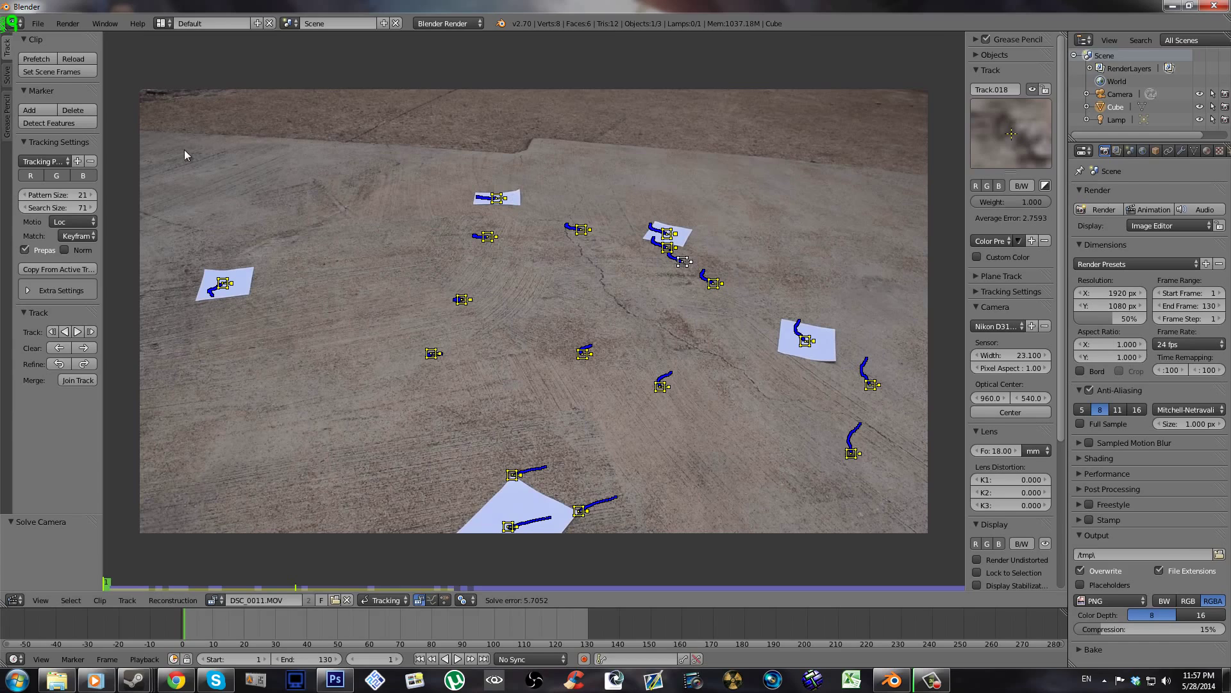
left_click(36, 110)
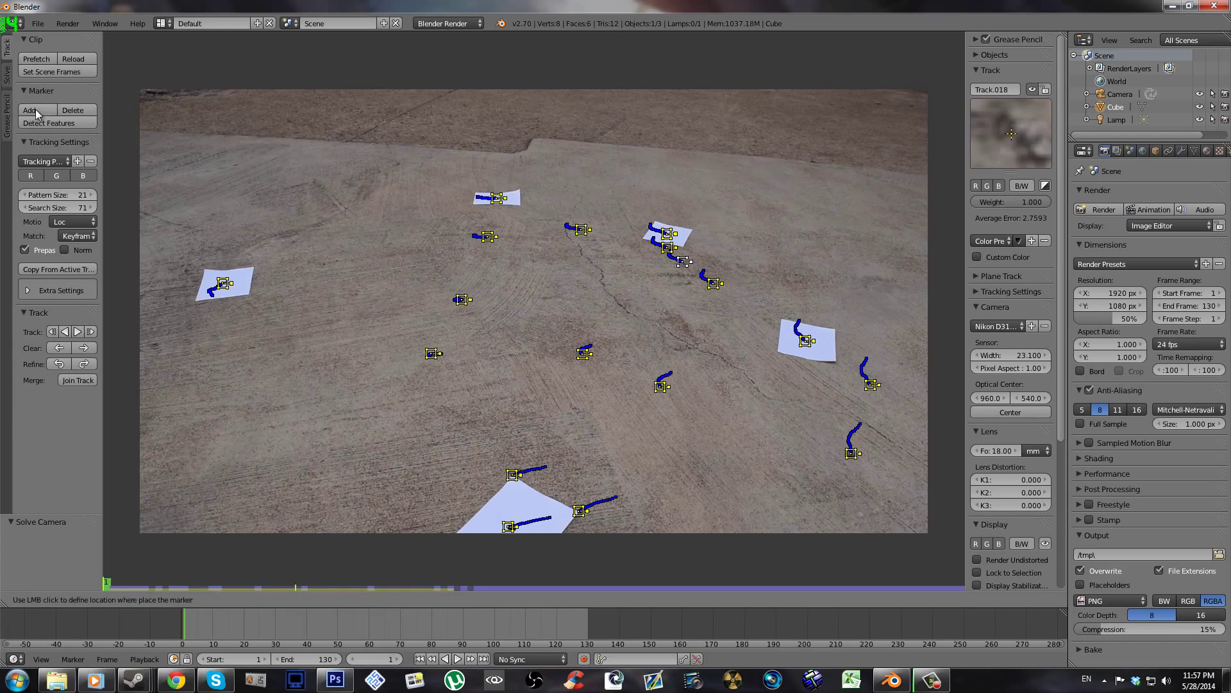
left_click(324, 264)
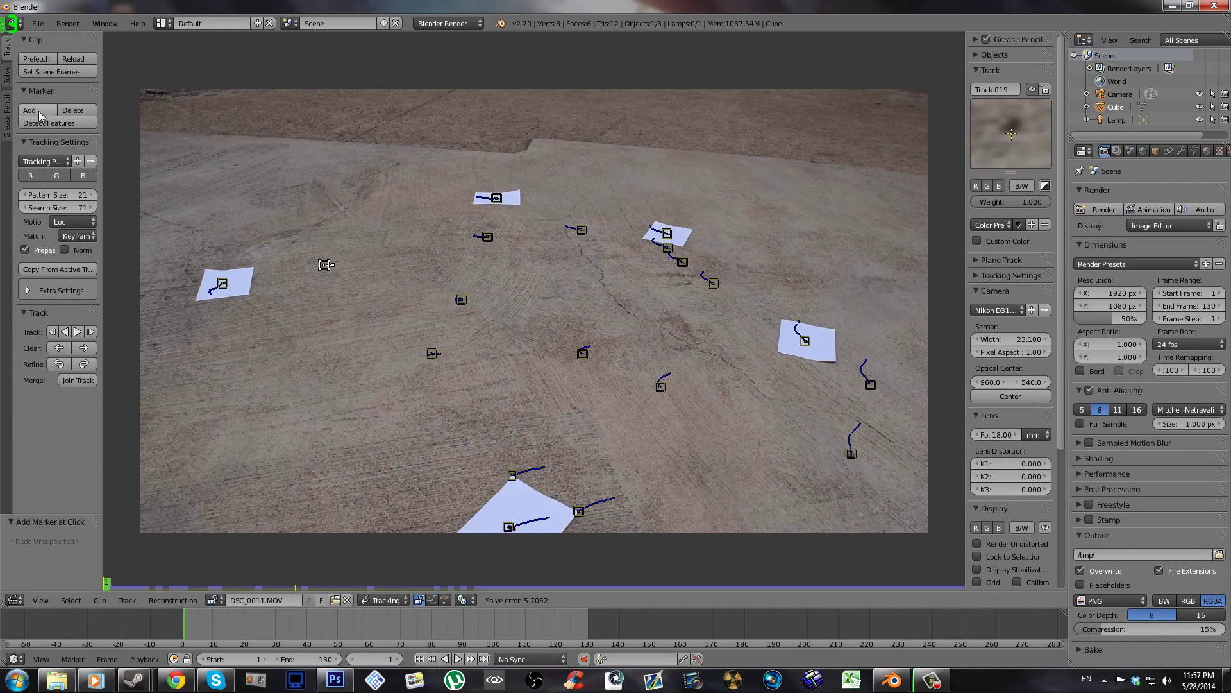
left_click(38, 110)
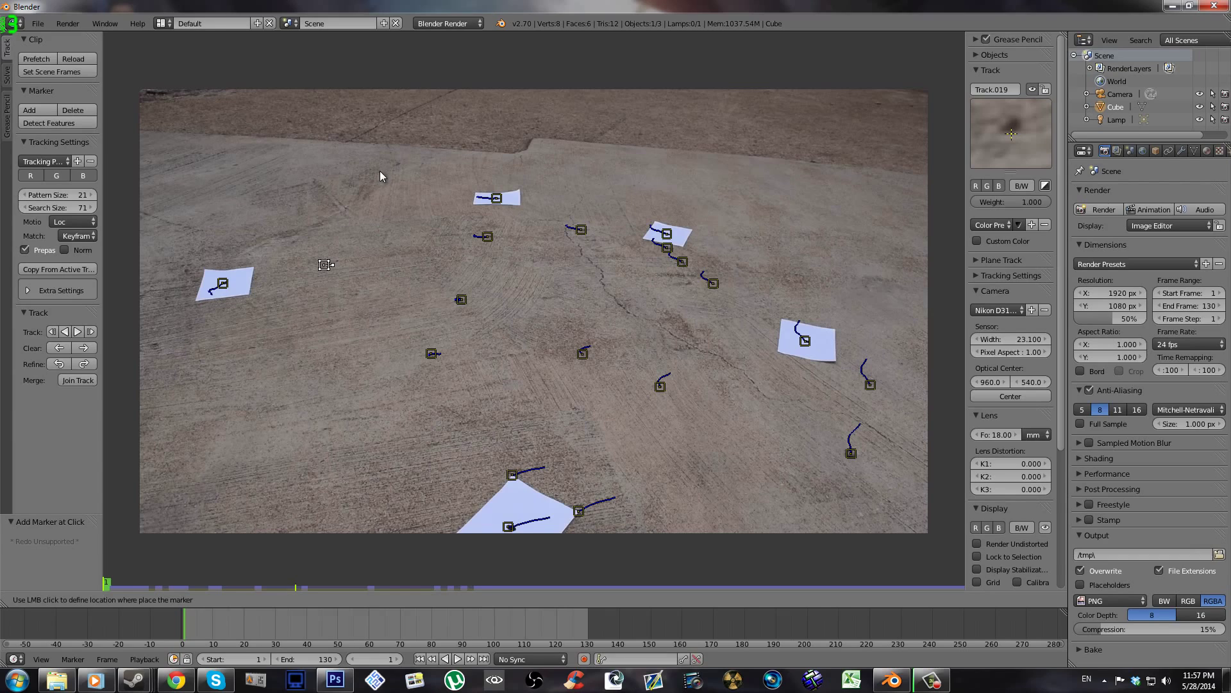
left_click(545, 297)
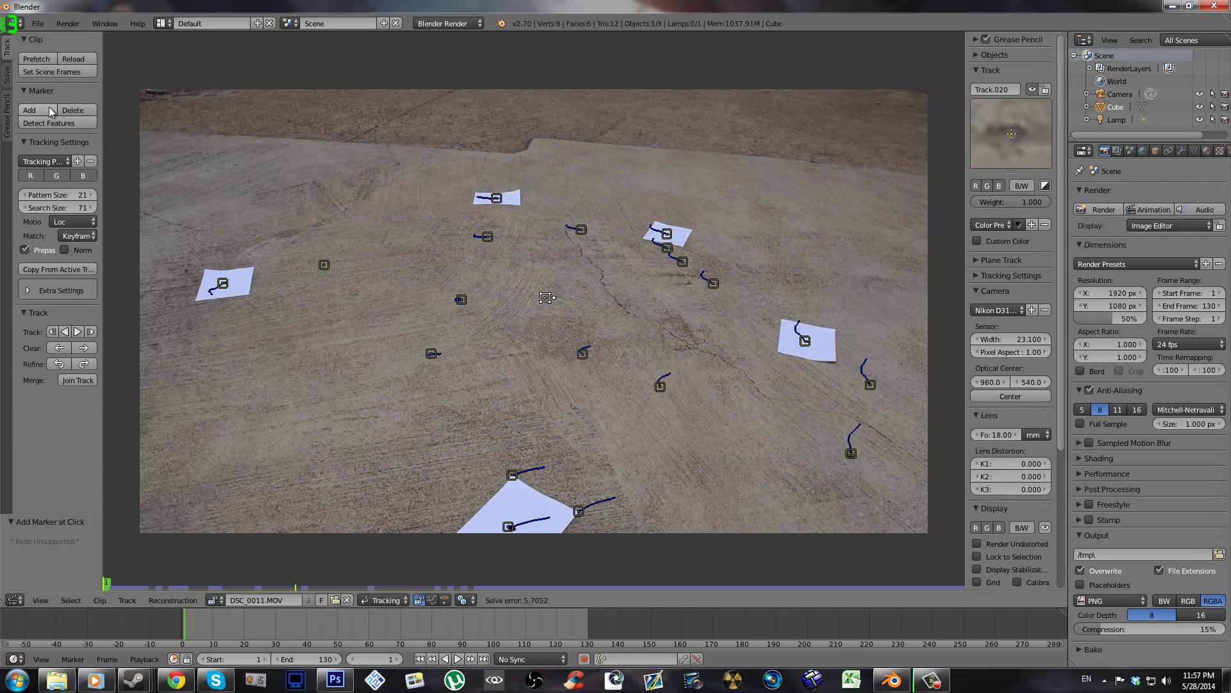
left_click(47, 109)
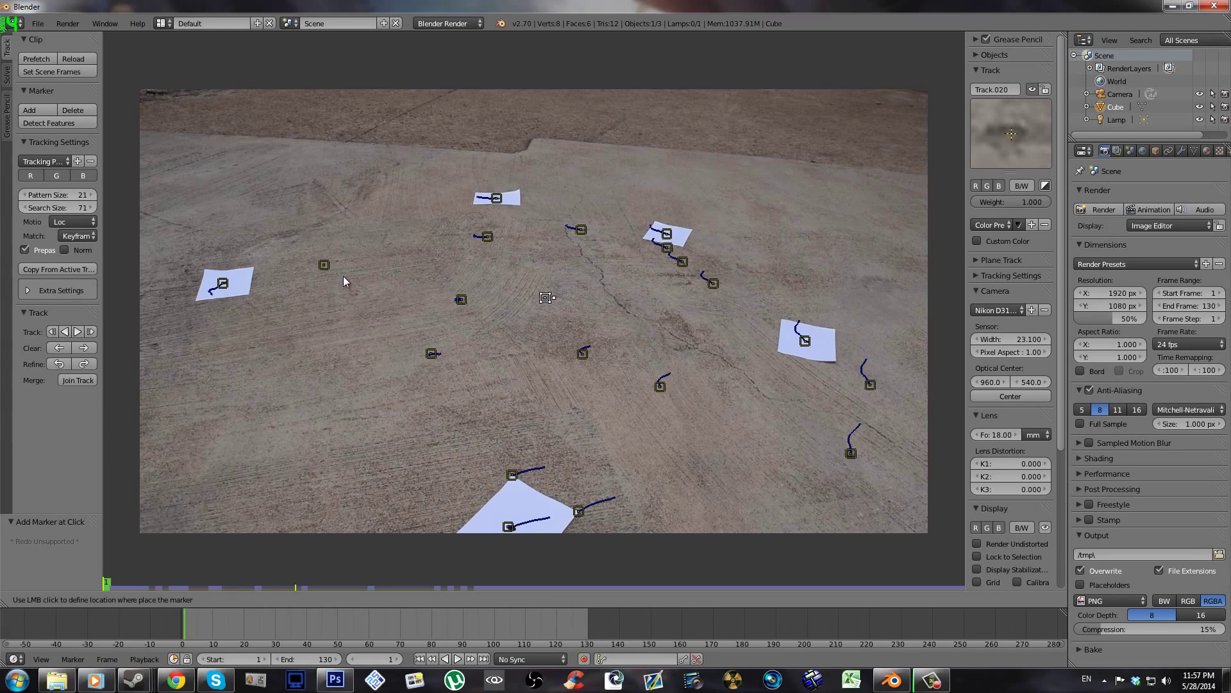
left_click(336, 260)
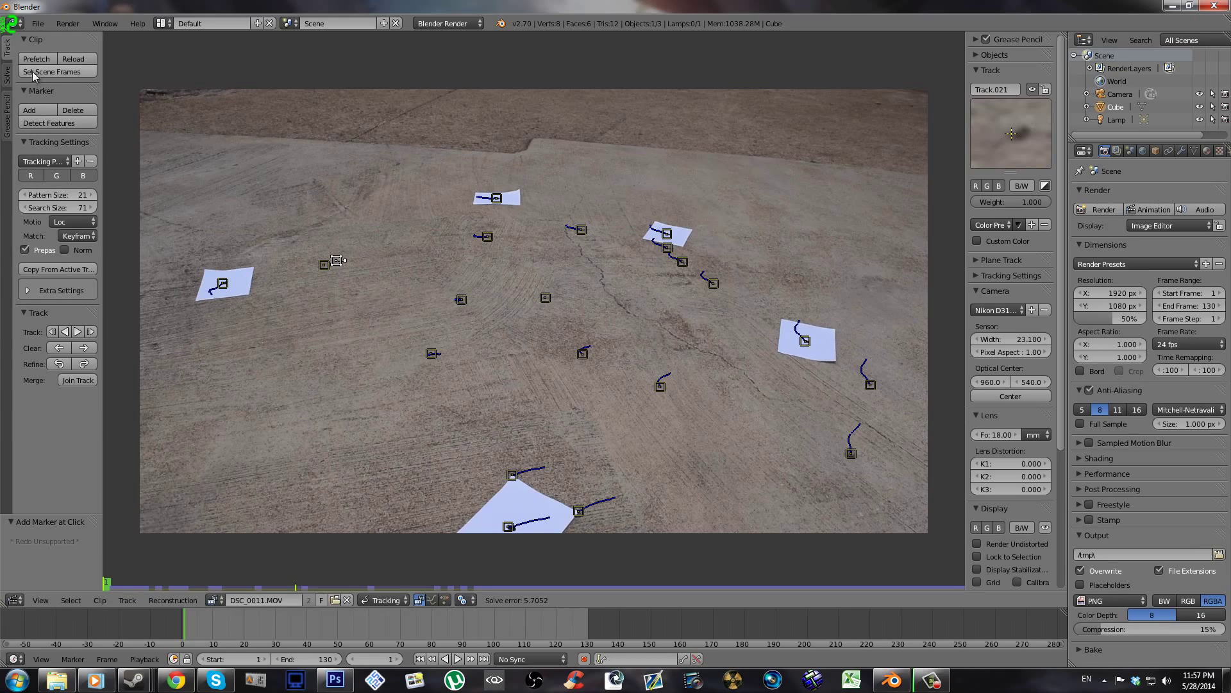
left_click(38, 111)
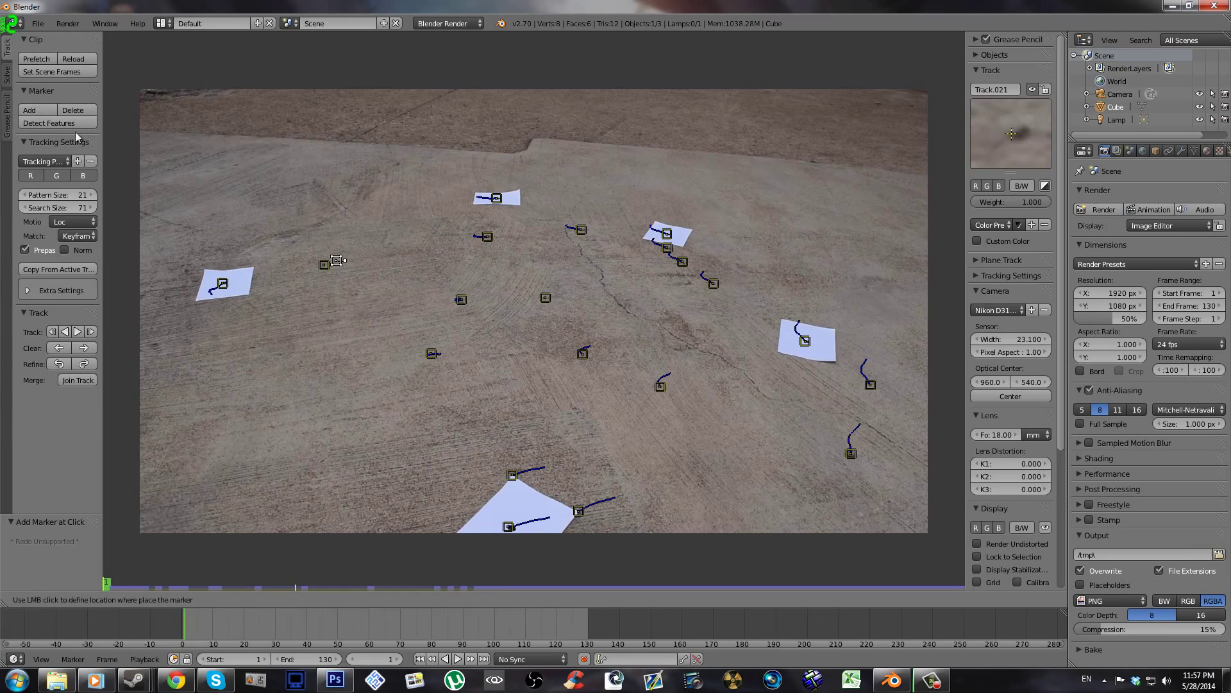
left_click(621, 305)
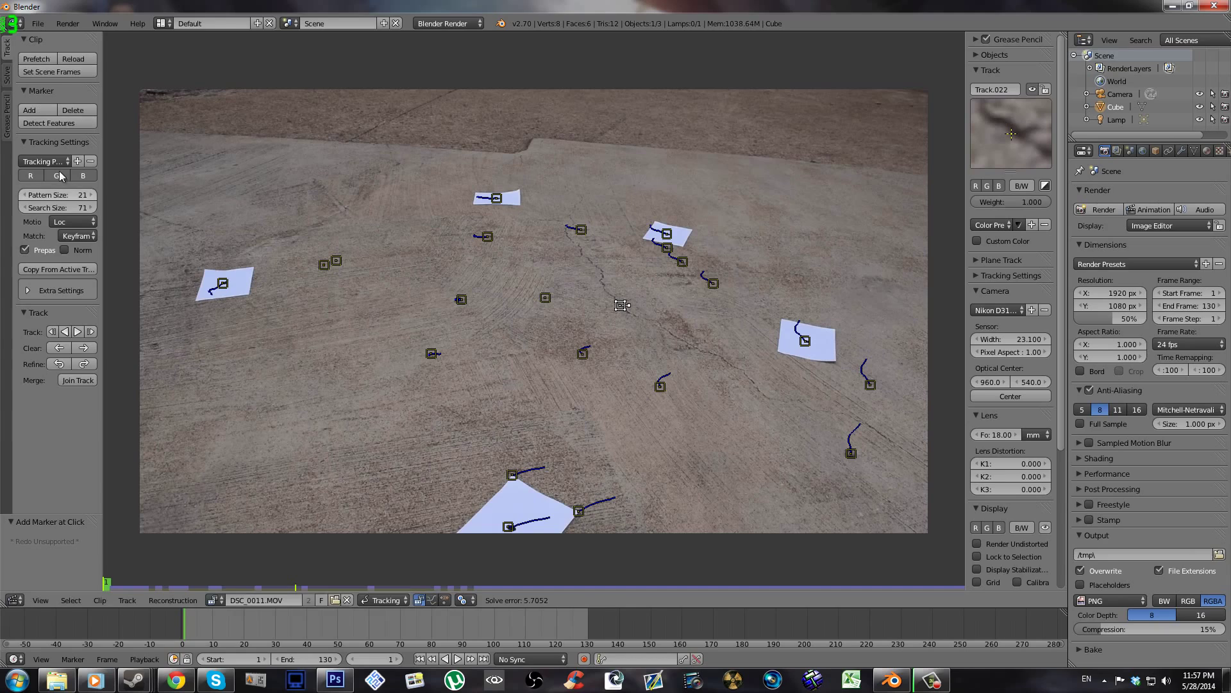
- Add markers on the nearer right-hand sheet's lower right corner, the upper right sheet's right corner, and the farthest sheet's upper right corner
left_click(29, 114)
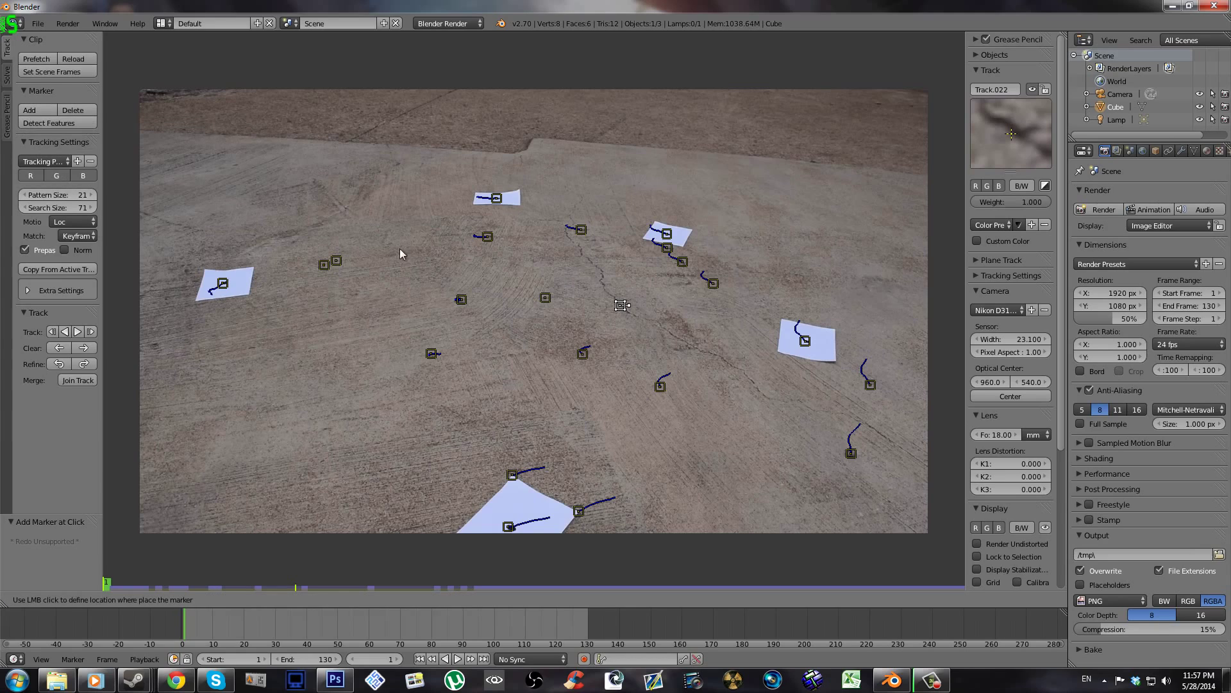
left_click(831, 363)
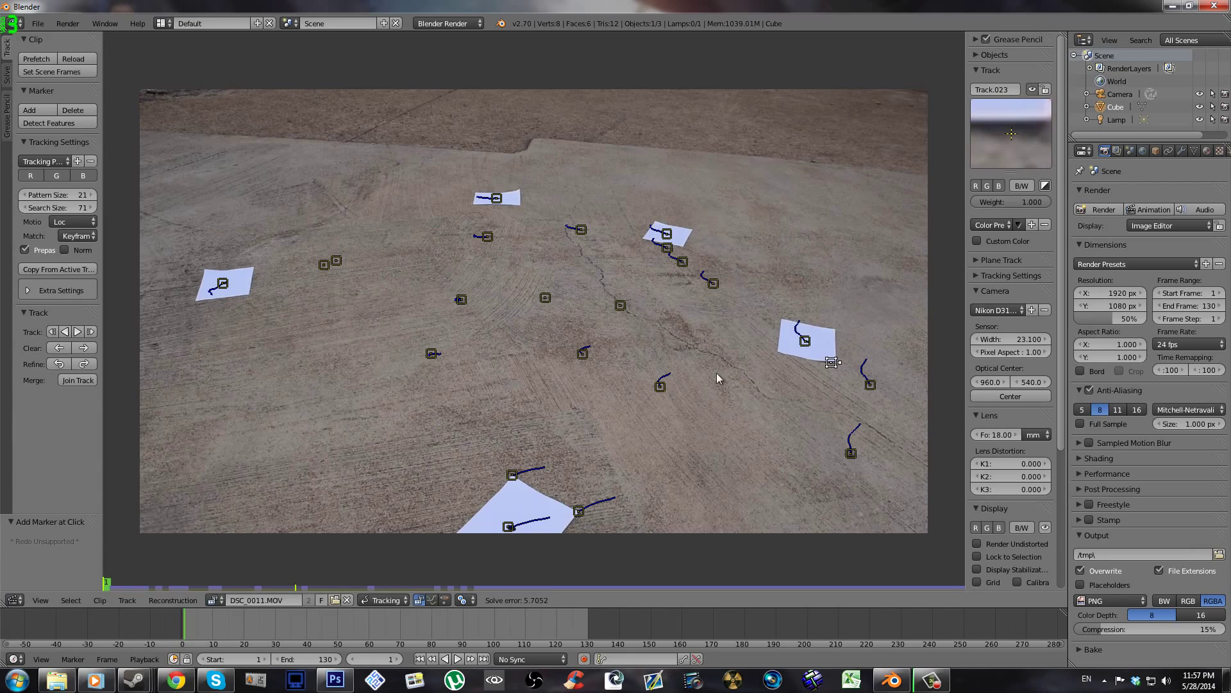
left_click(42, 110)
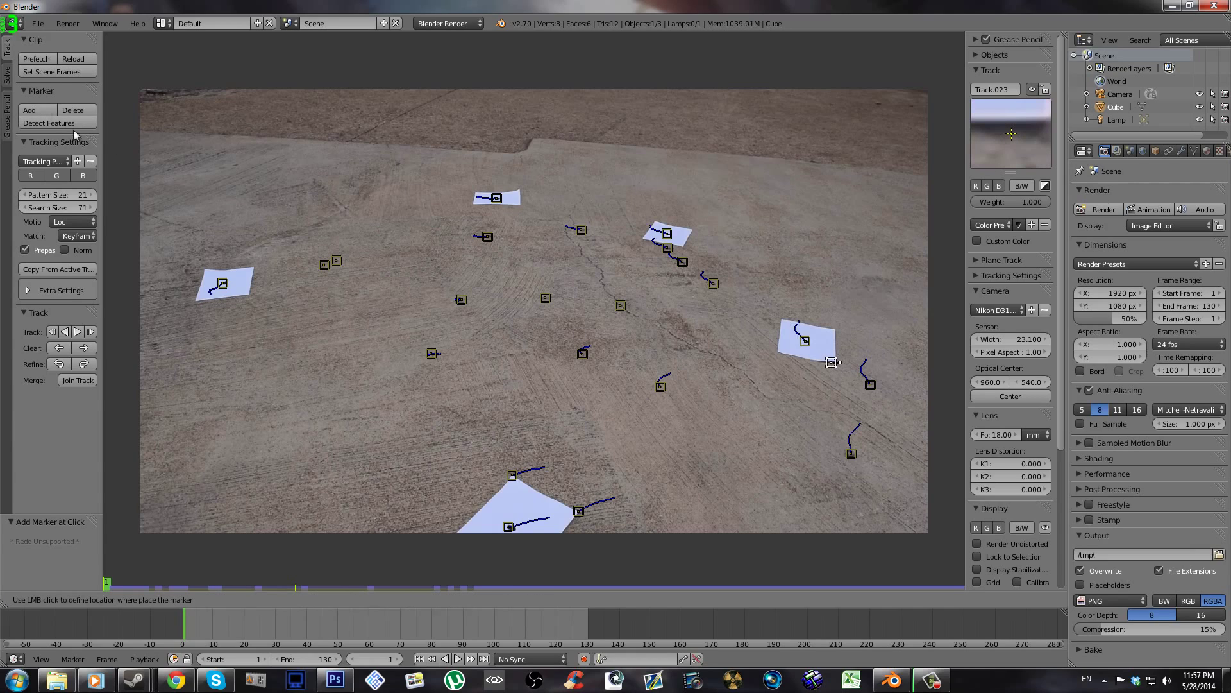
left_click(693, 230)
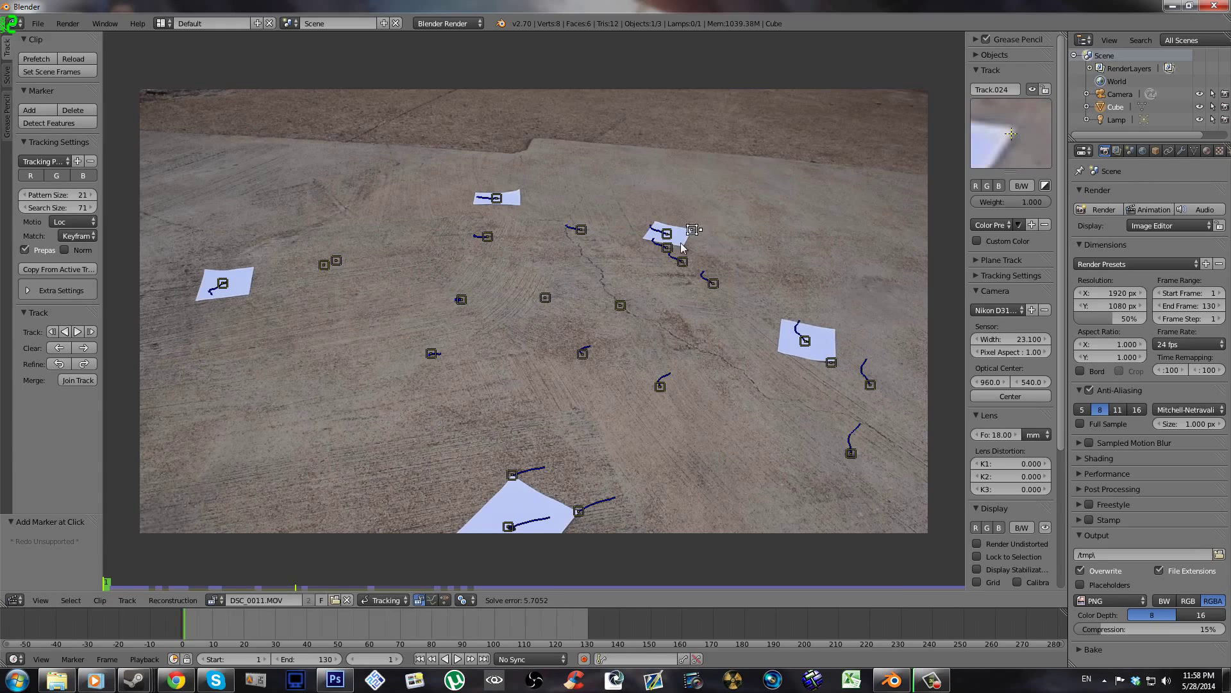
left_click(40, 110)
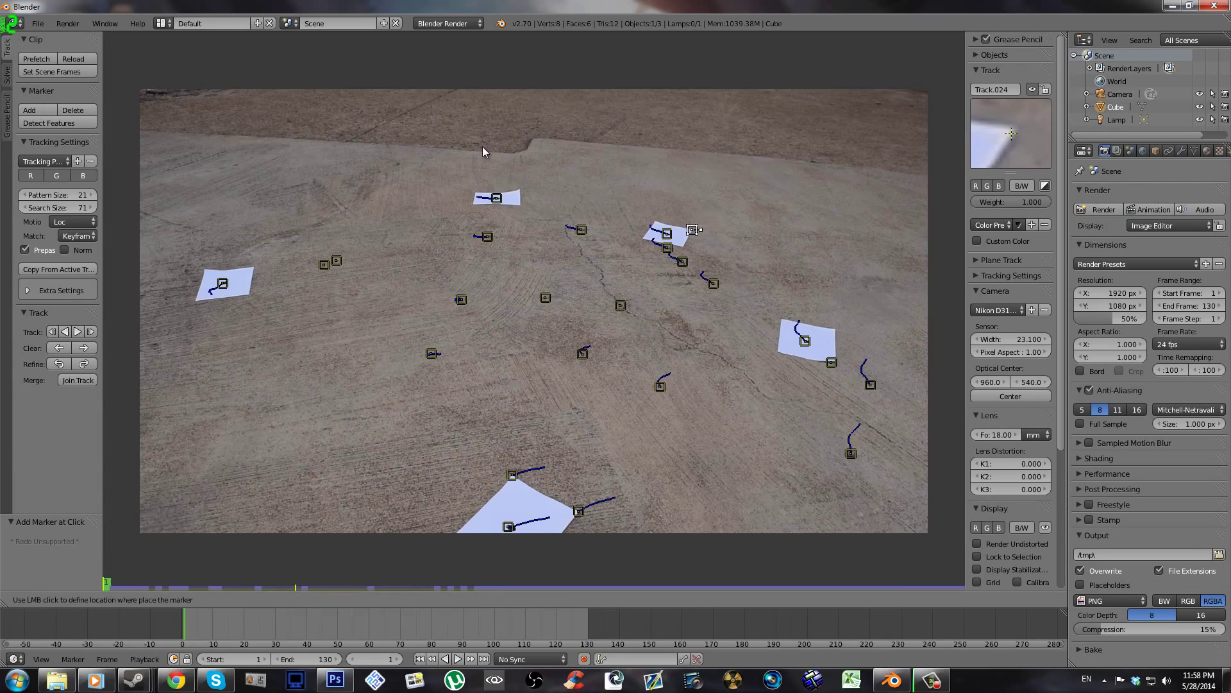
left_click(519, 190)
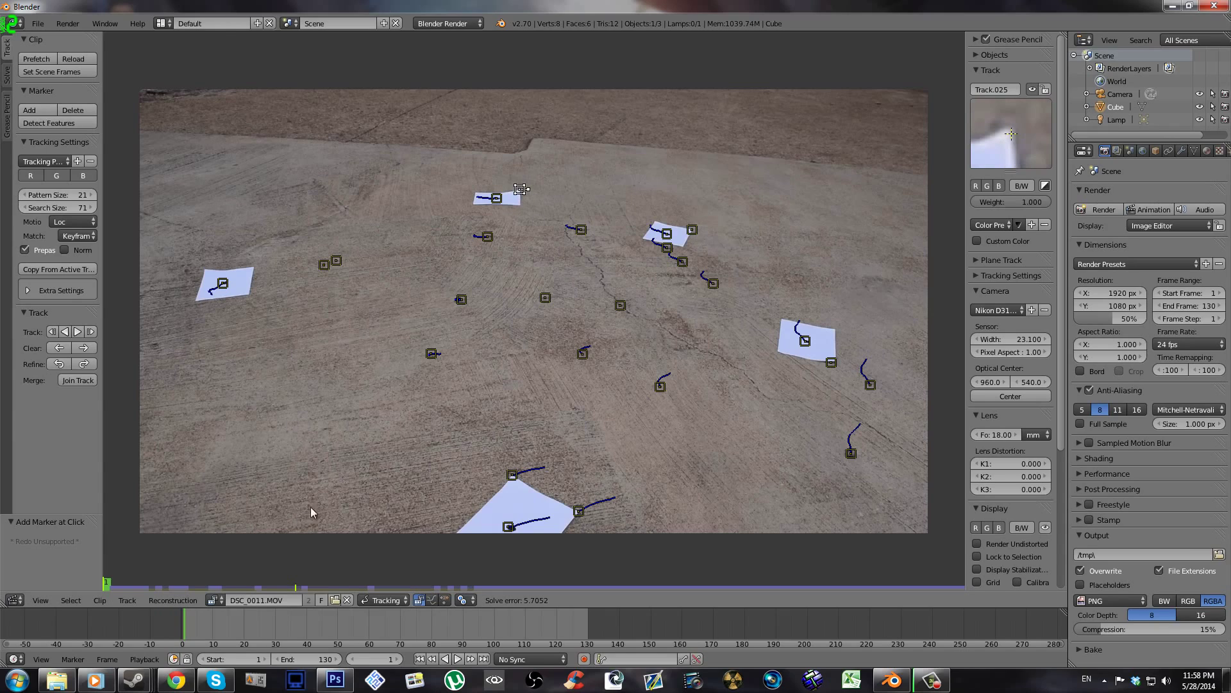
- Select all markers, including the added ones, and track them forward to frame 130
key("a")
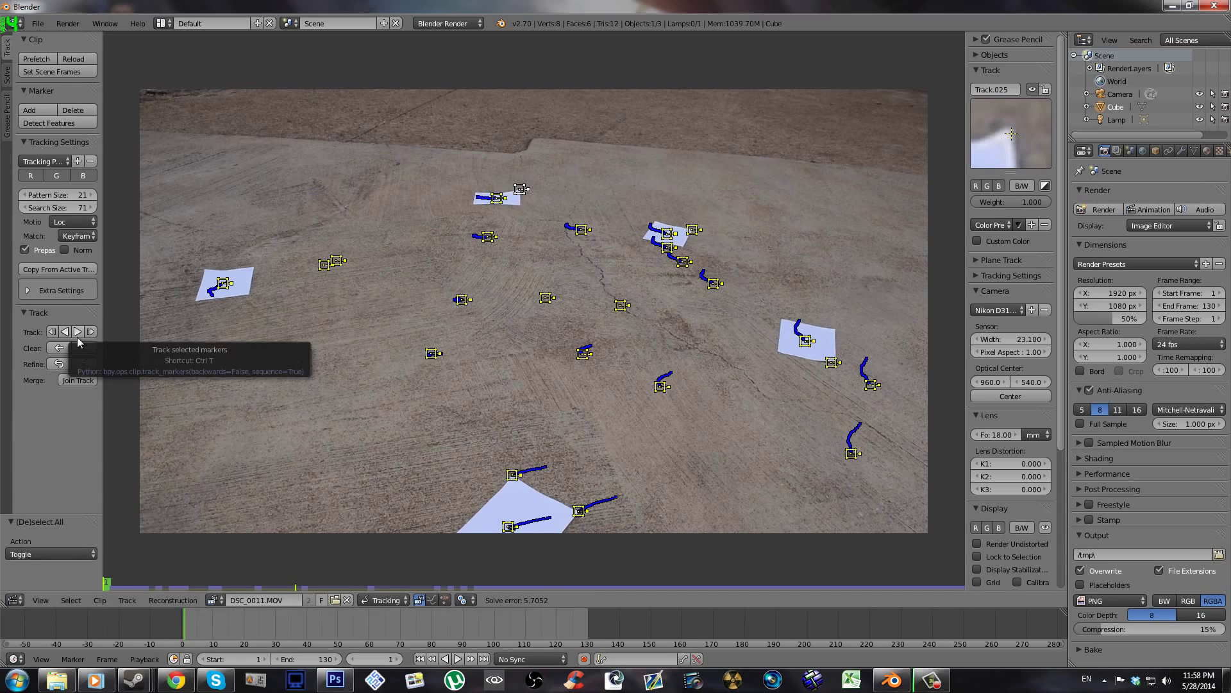
left_click(78, 331)
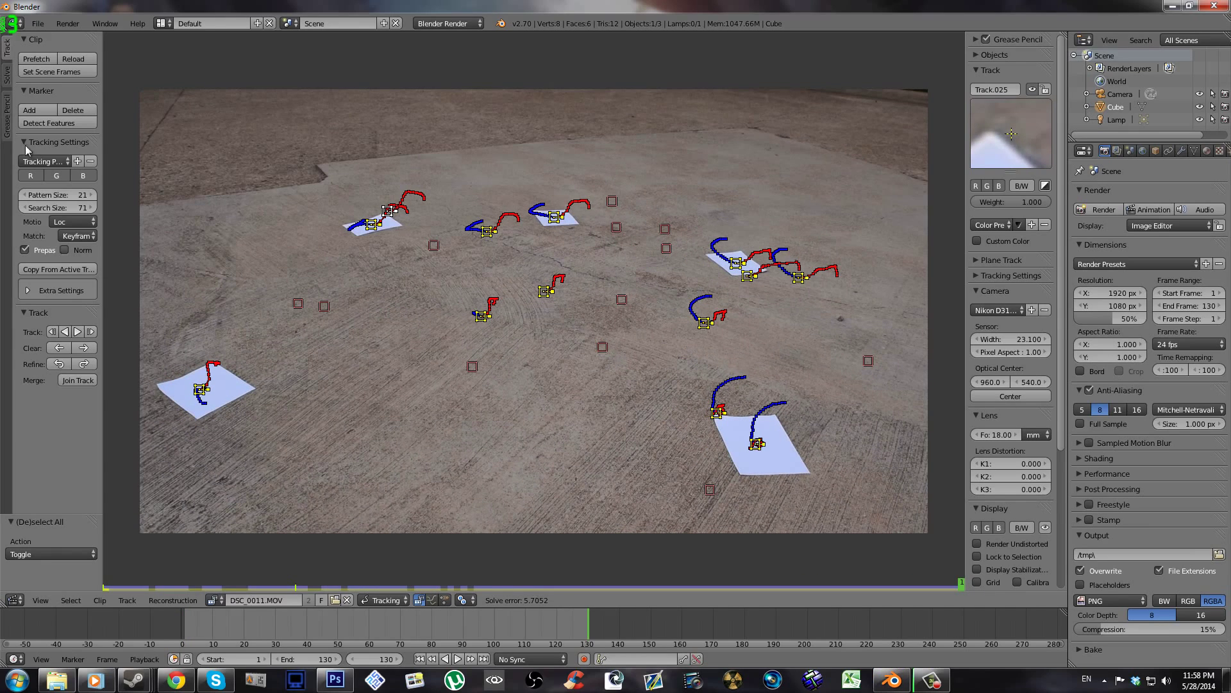
- Solve the camera motion again using the newly added and tracked markers
left_click(7, 75)
left_click(52, 147)
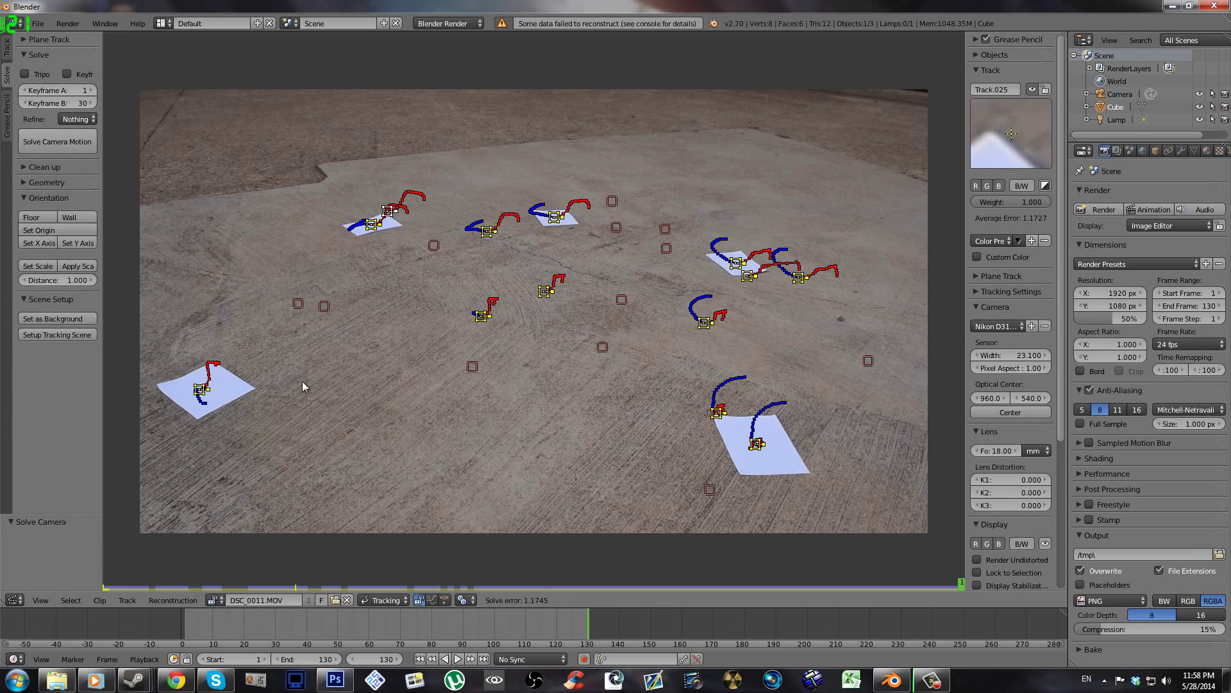
left_click(71, 143)
left_click(82, 142)
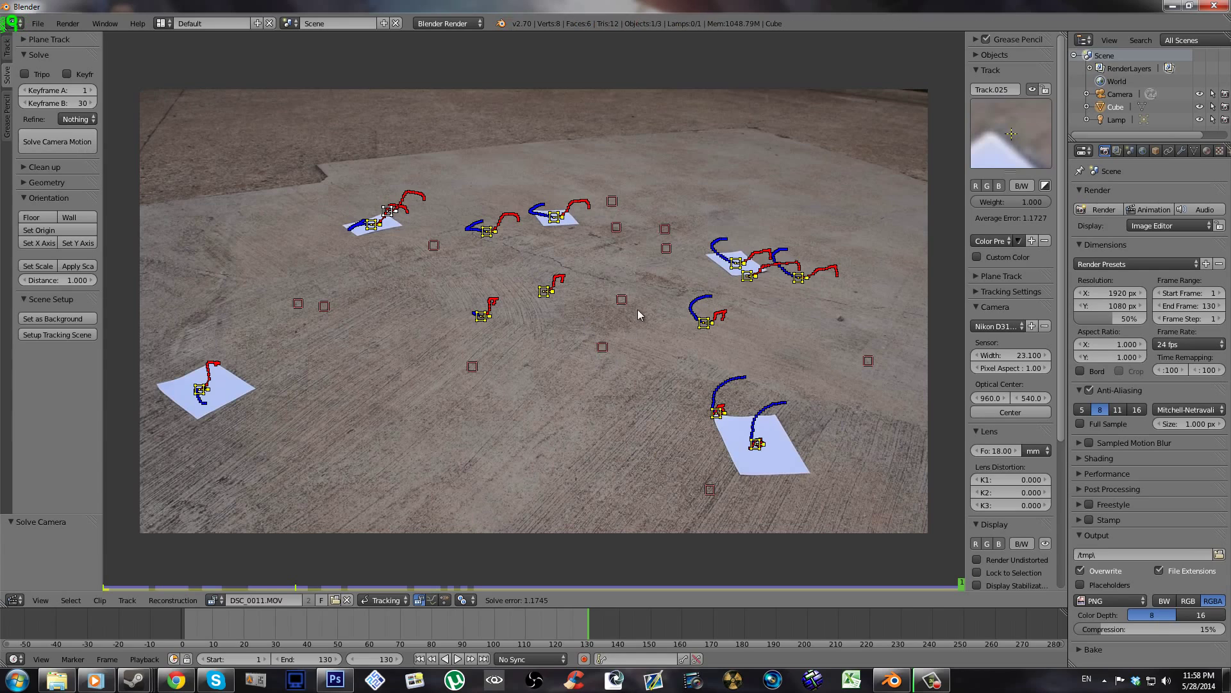
left_click(56, 151)
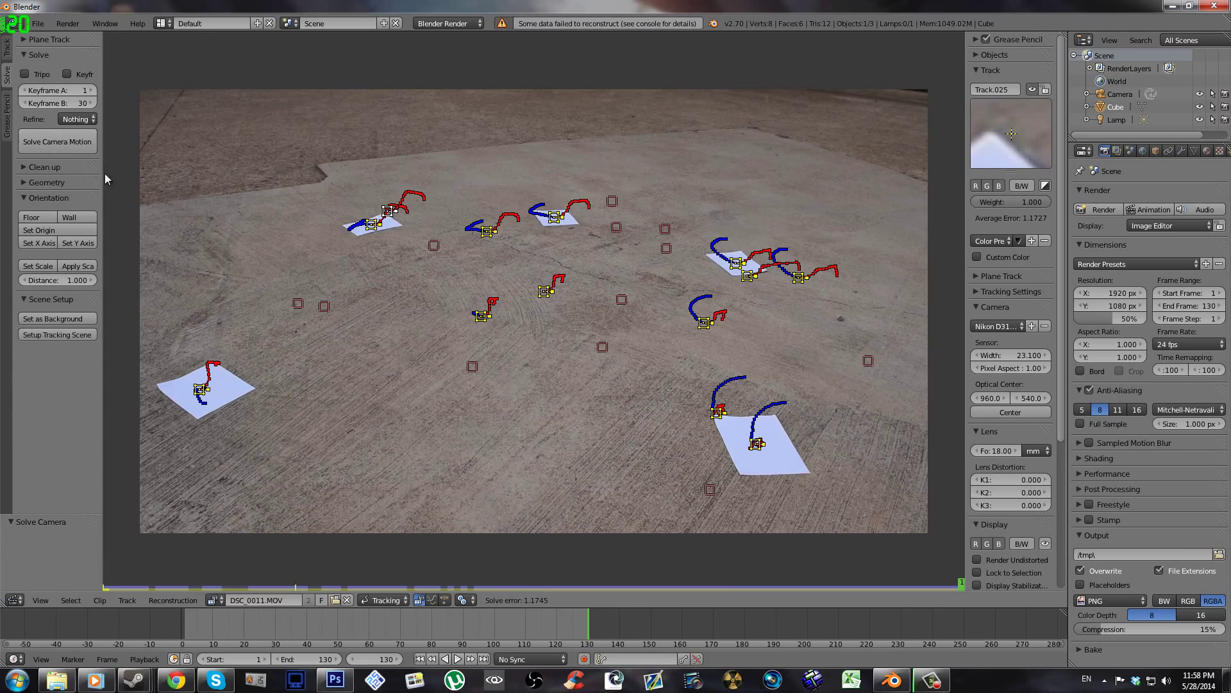
left_click(51, 143)
- Set the floor plane from three markers: those on the far-left sheet, the near-left sheet and the near-right sheet
key("a")
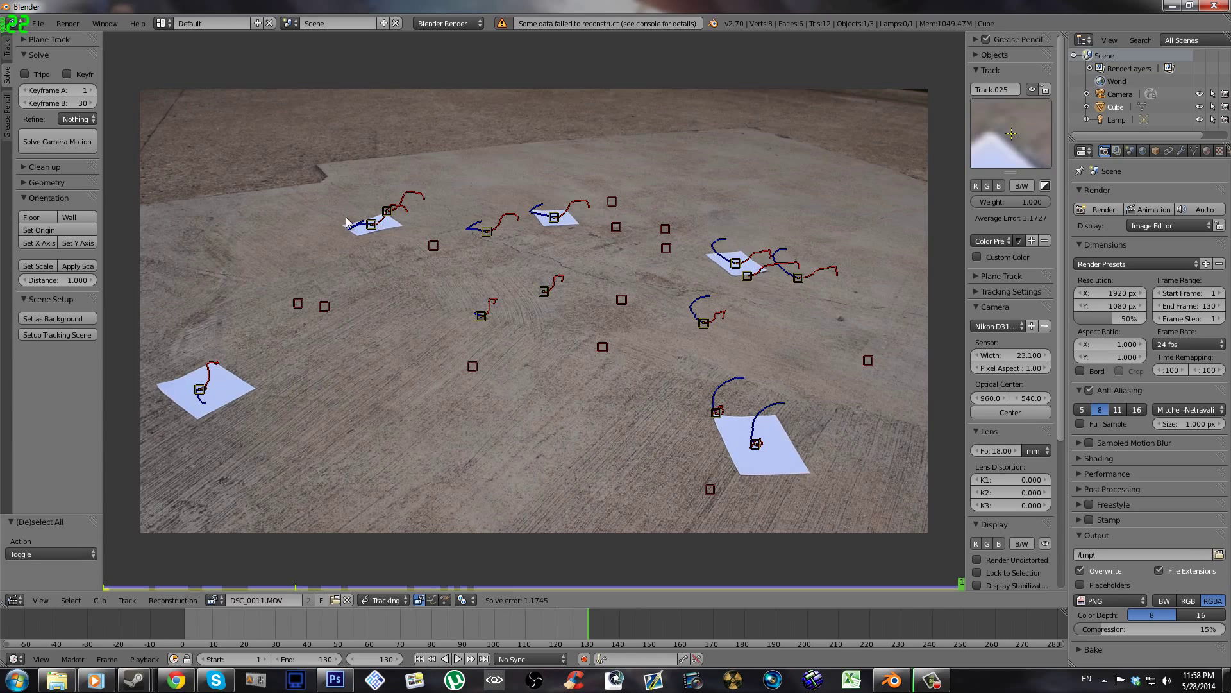
key("c")
right_click(360, 236)
key("a")
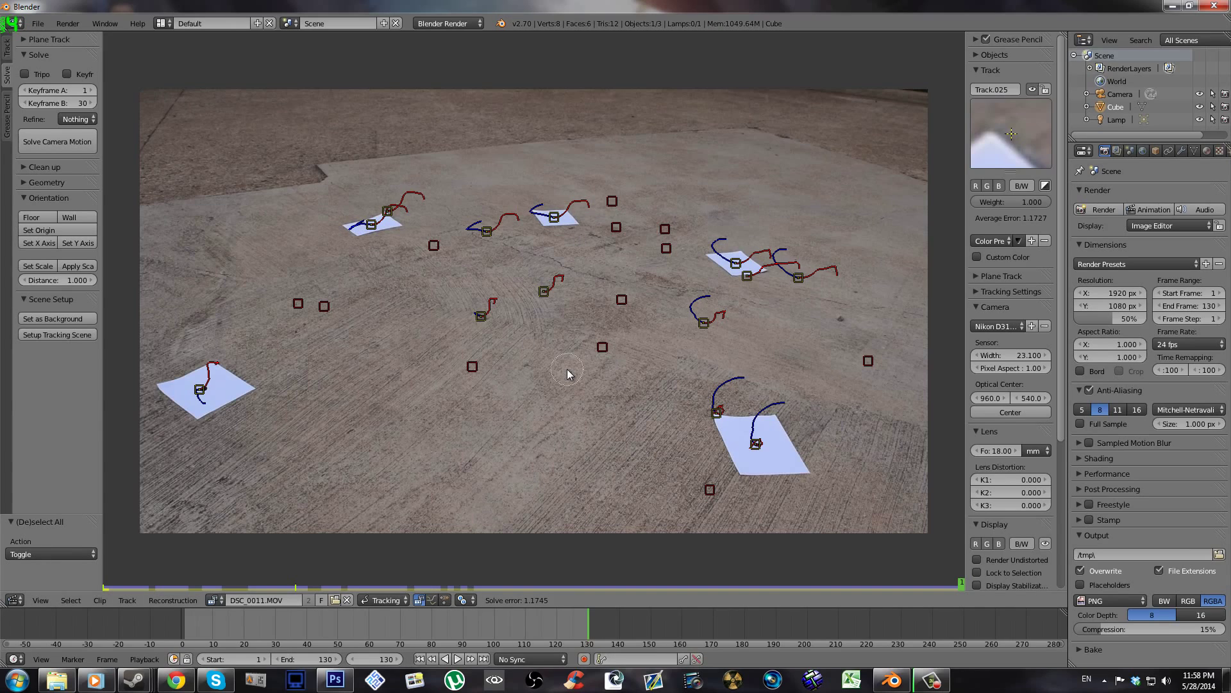
key("c")
left_click(364, 236)
left_click(199, 389)
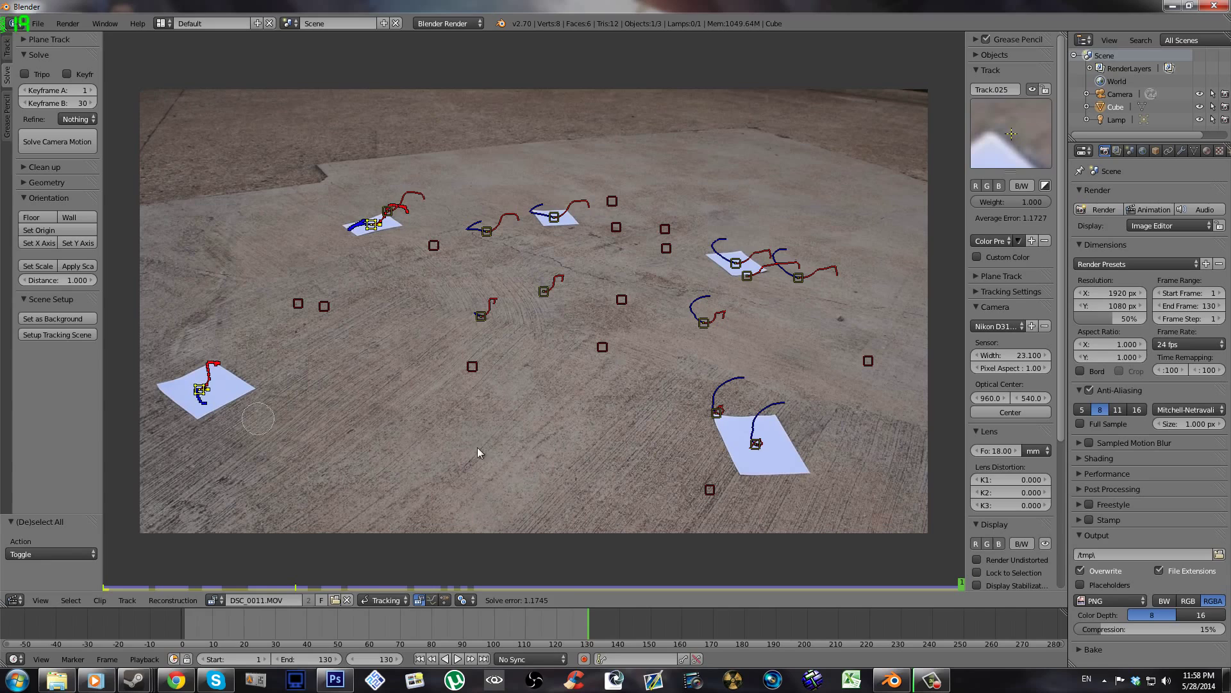
left_click(749, 439)
key("Escape")
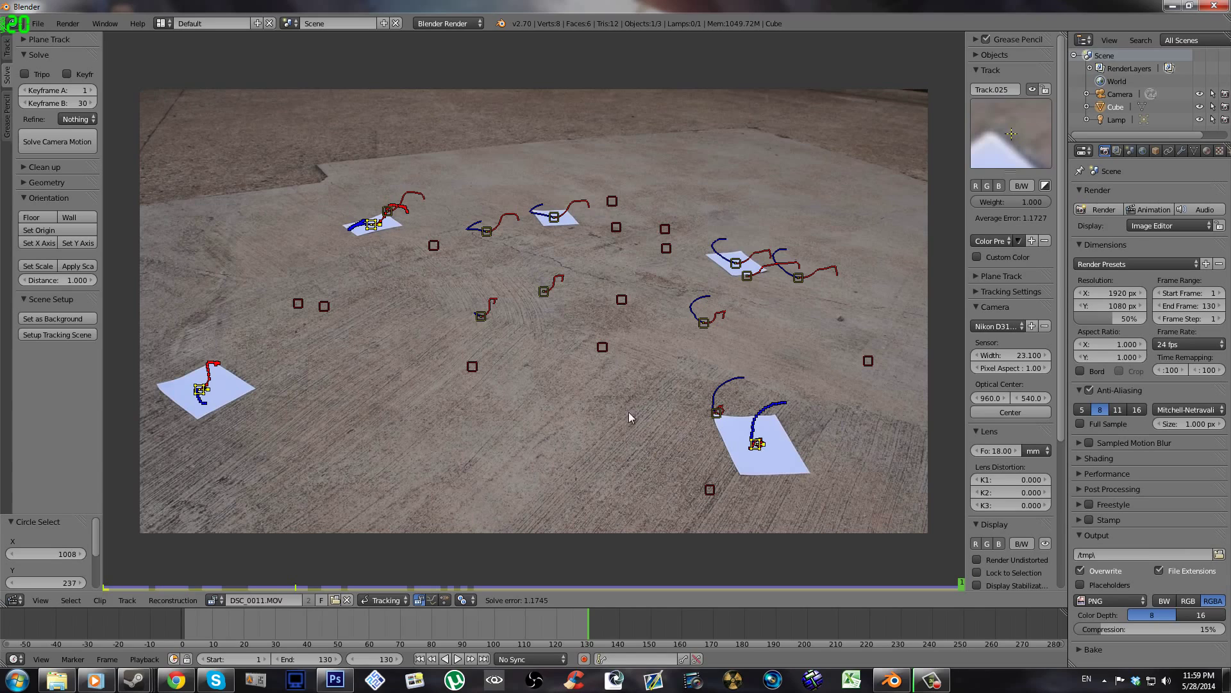
left_click(33, 217)
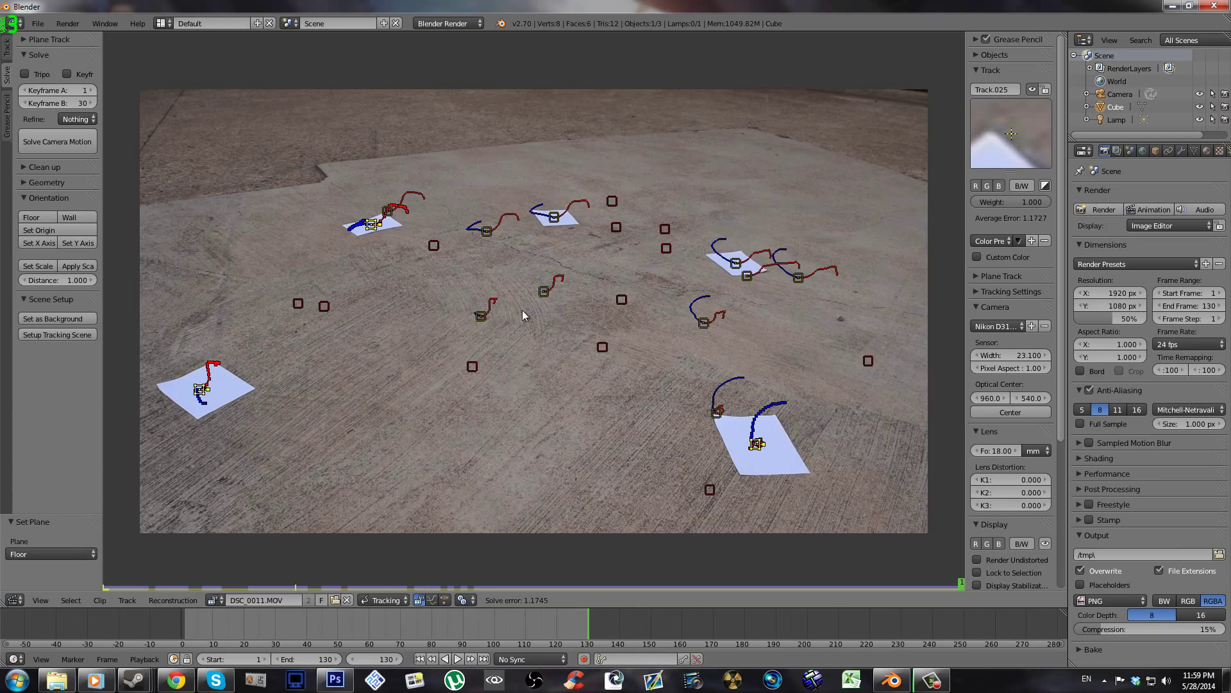
- Set the scene origin at the marker on the concrete just left of the footage's centre
key("a")
right_click(481, 316)
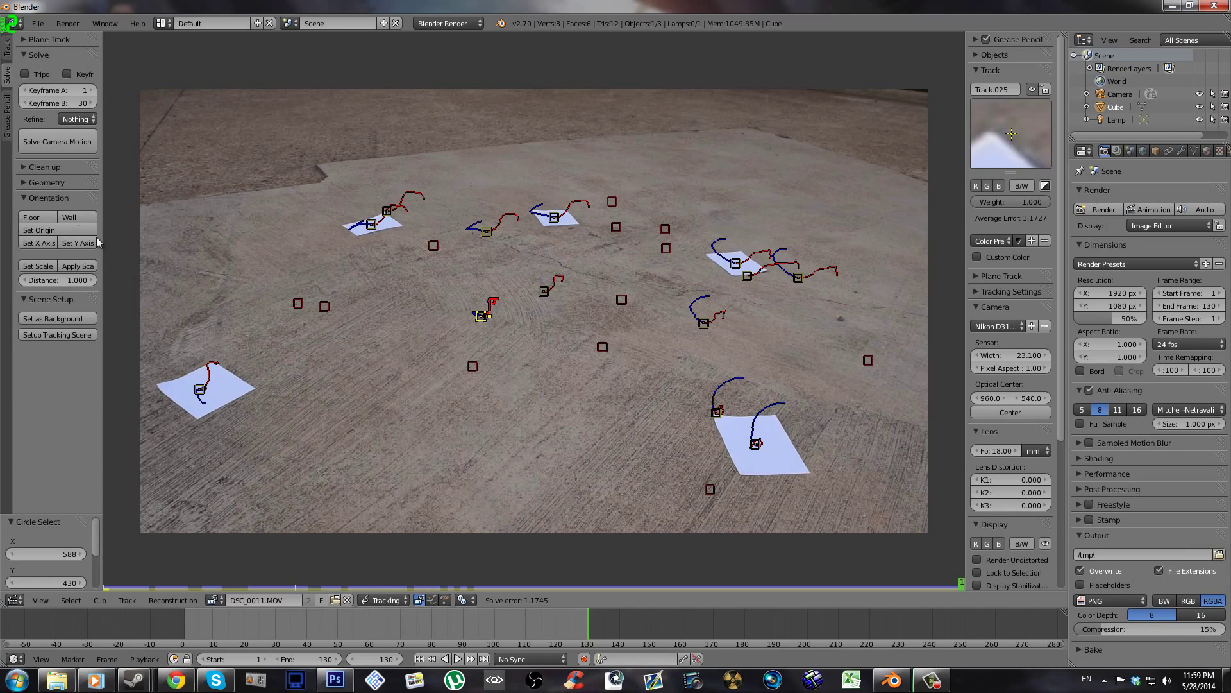
left_click(45, 229)
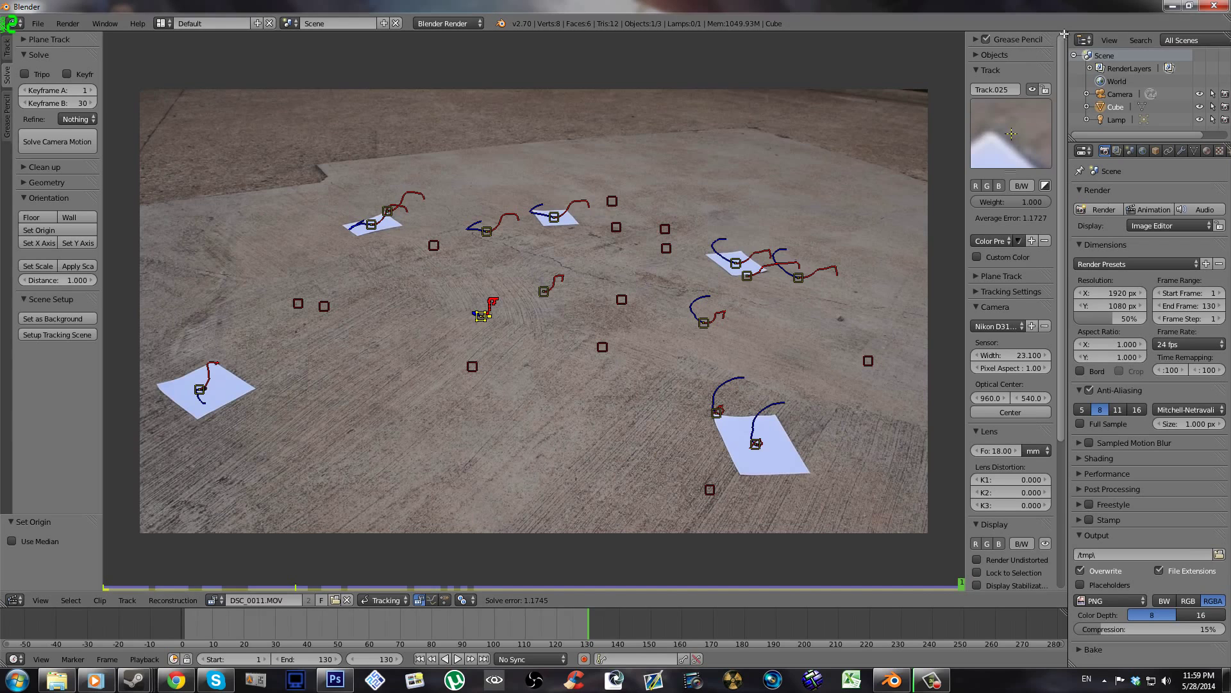
- Split the clip editor side by side and turn the new area into a 3D View with the cube selected
left_click_drag(1064, 34, 597, 100)
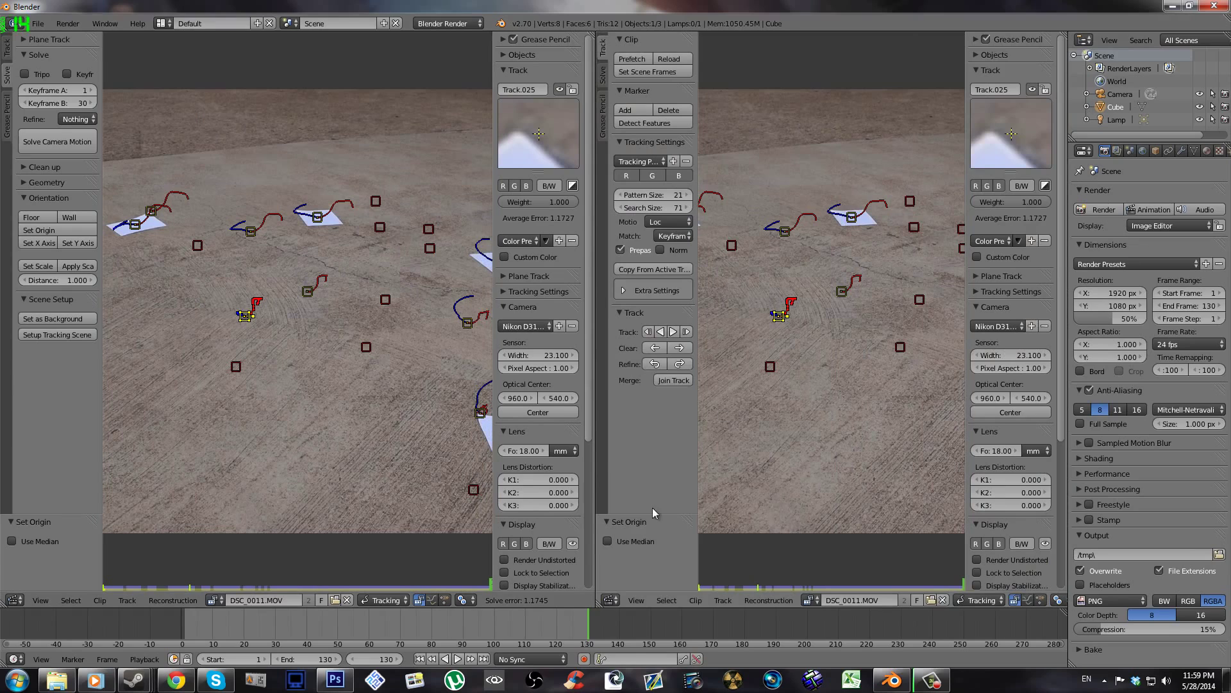
left_click(610, 600)
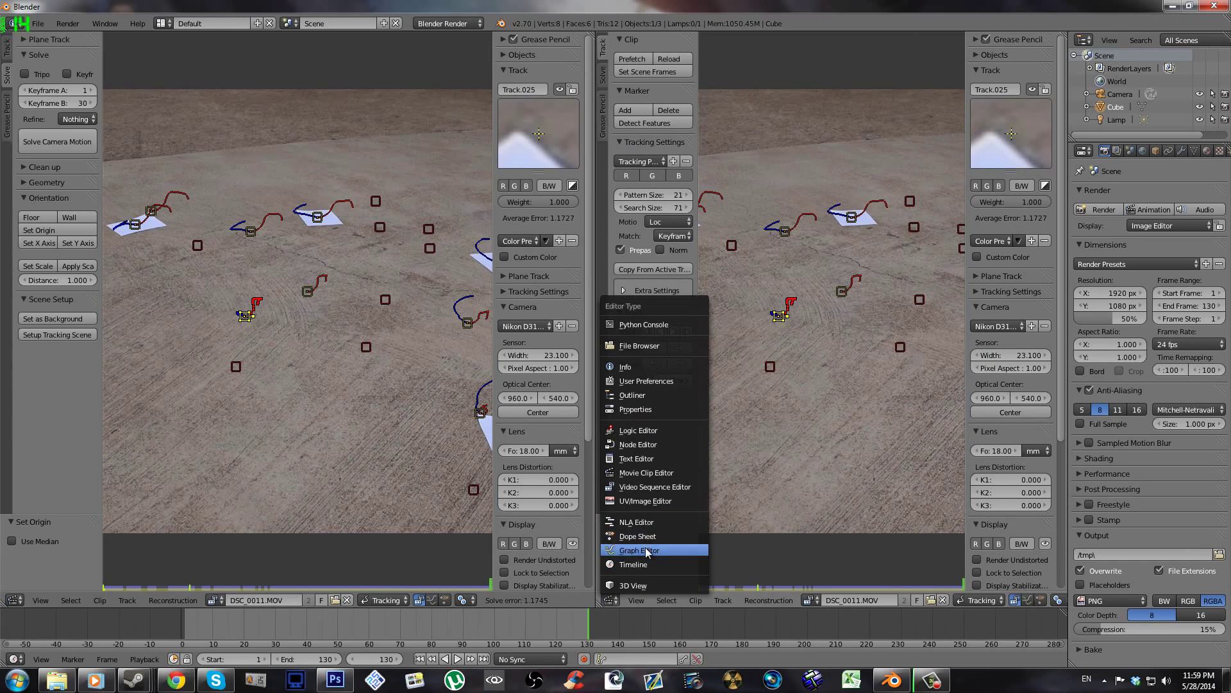
left_click(633, 585)
right_click(891, 364)
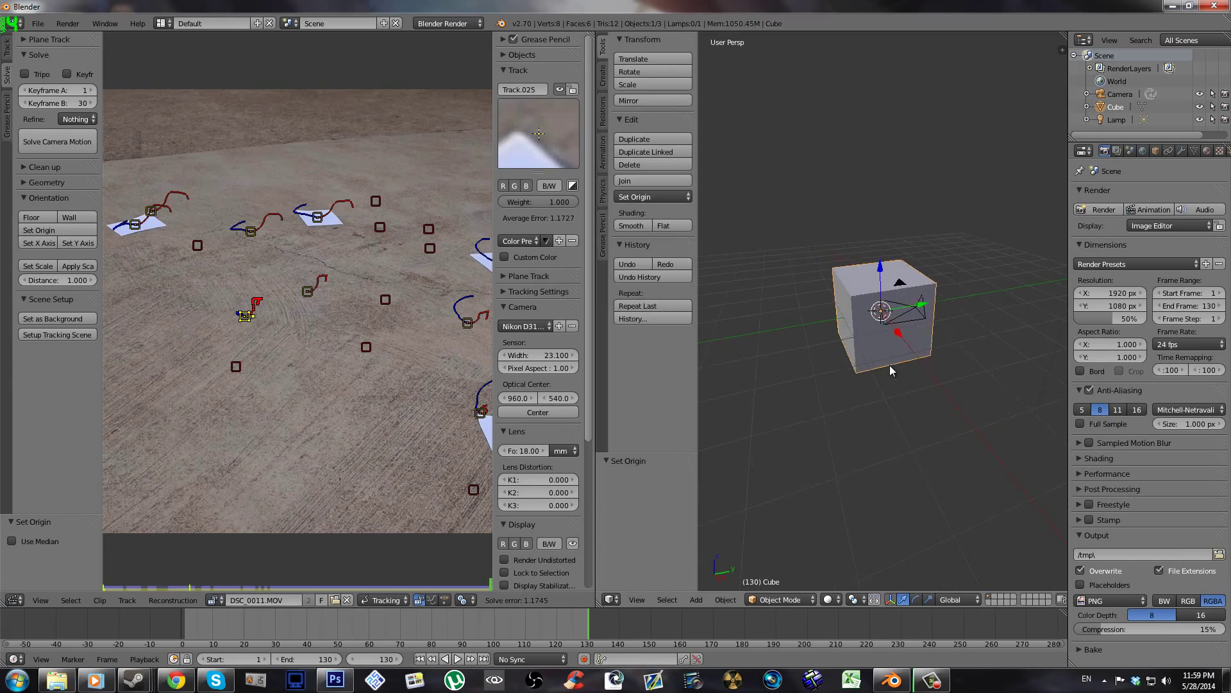
- Look through the camera, set the clip as the 3D background and set up the tracking scene
key("KP_0")
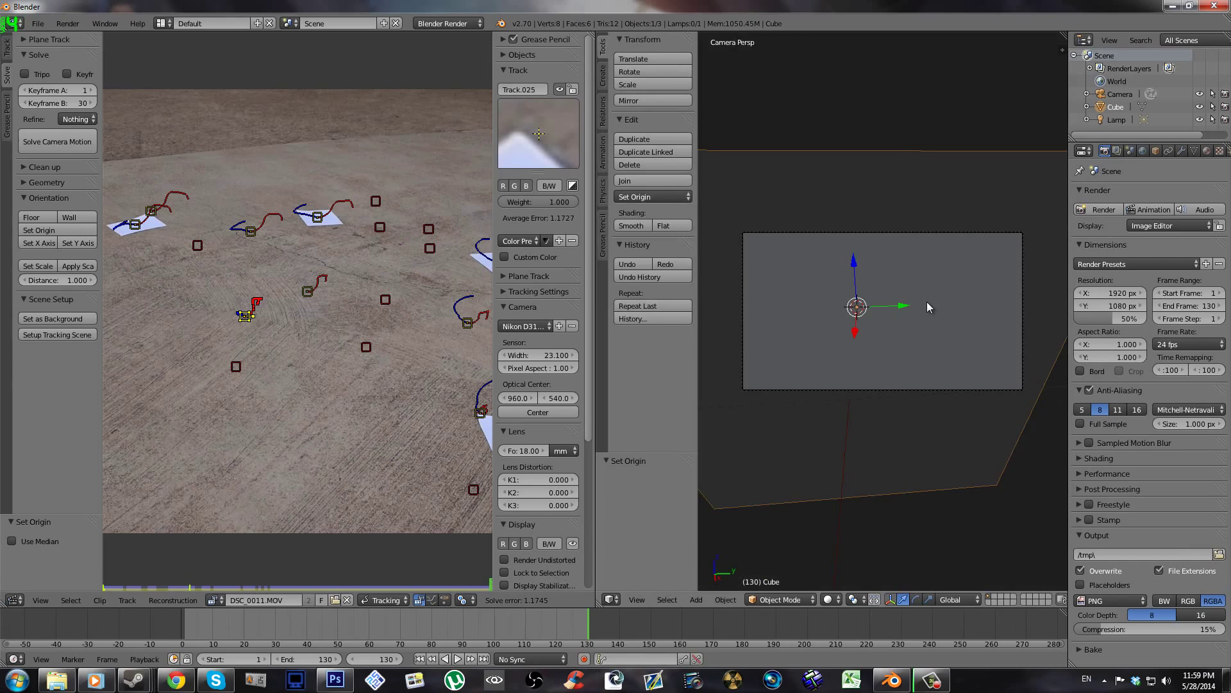
left_click(48, 318)
left_click(46, 335)
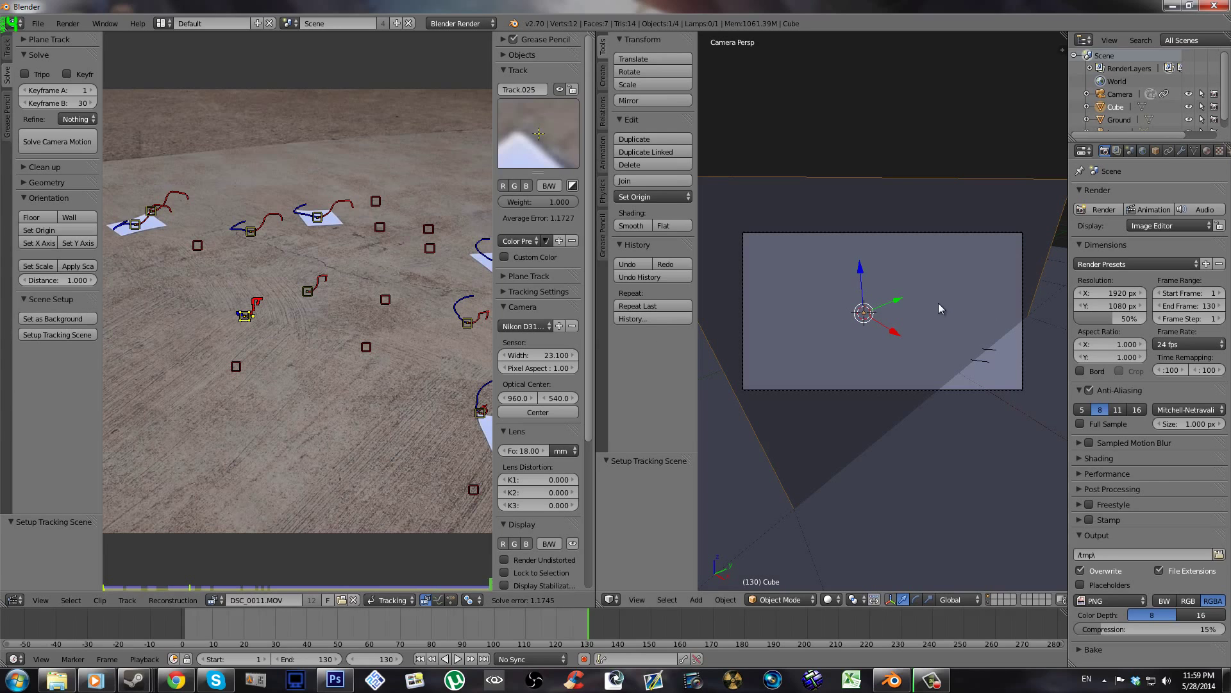
- Select the ground plane together with the cube and scale both to about 0.121 in the camera view
key("KP_0")
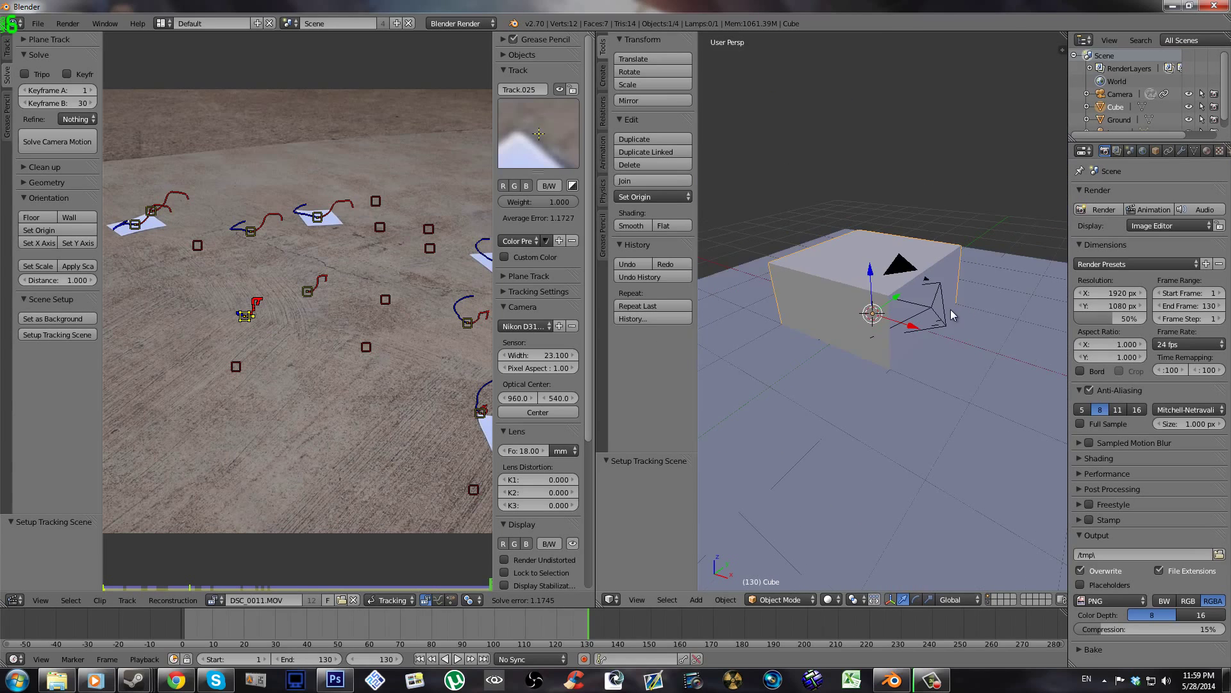
scroll(784, 328, "down", 3)
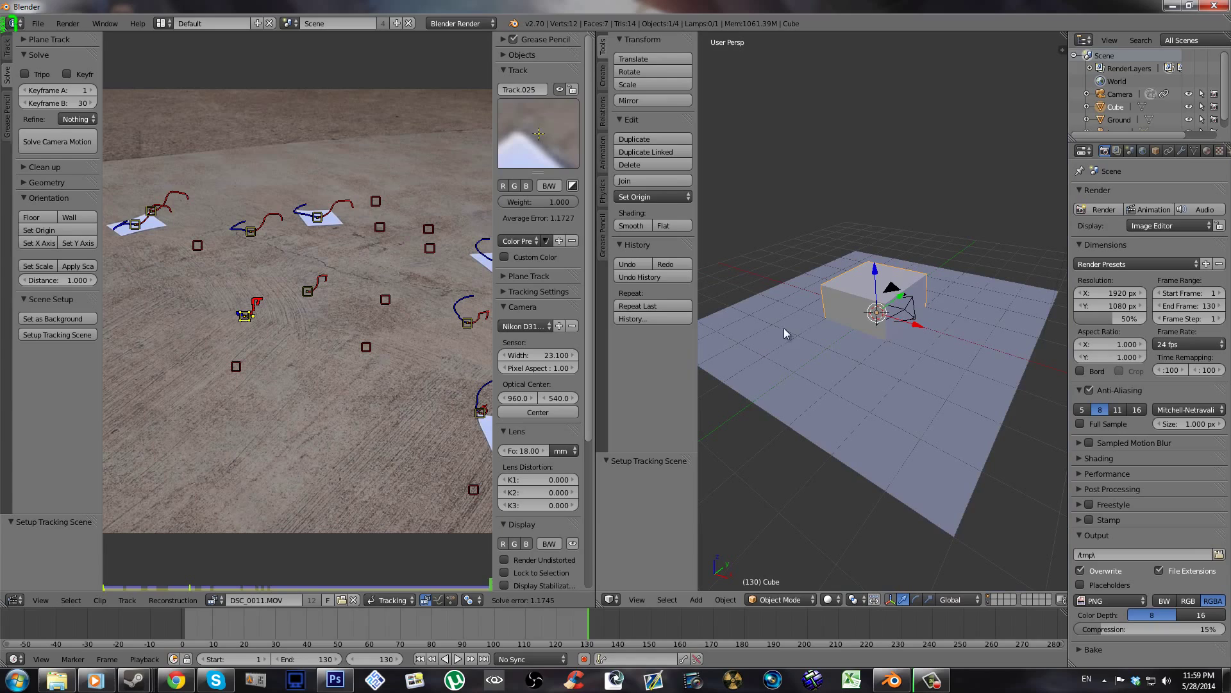
right_click(752, 306, "shift")
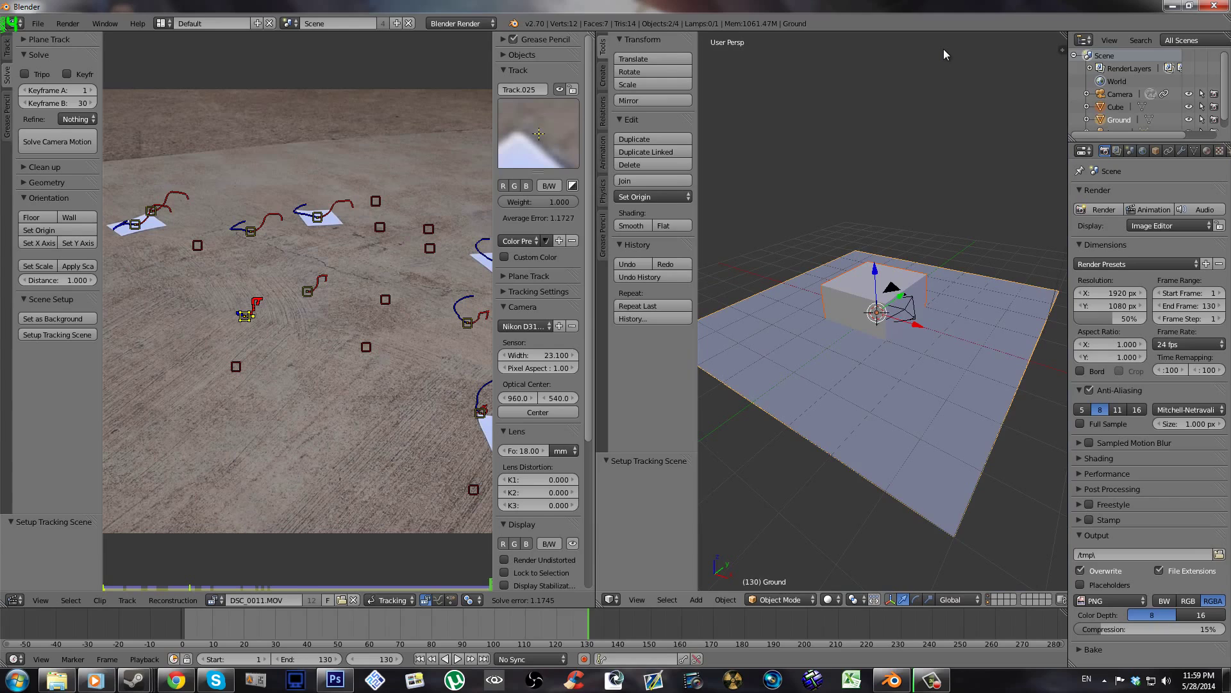
key("KP_0")
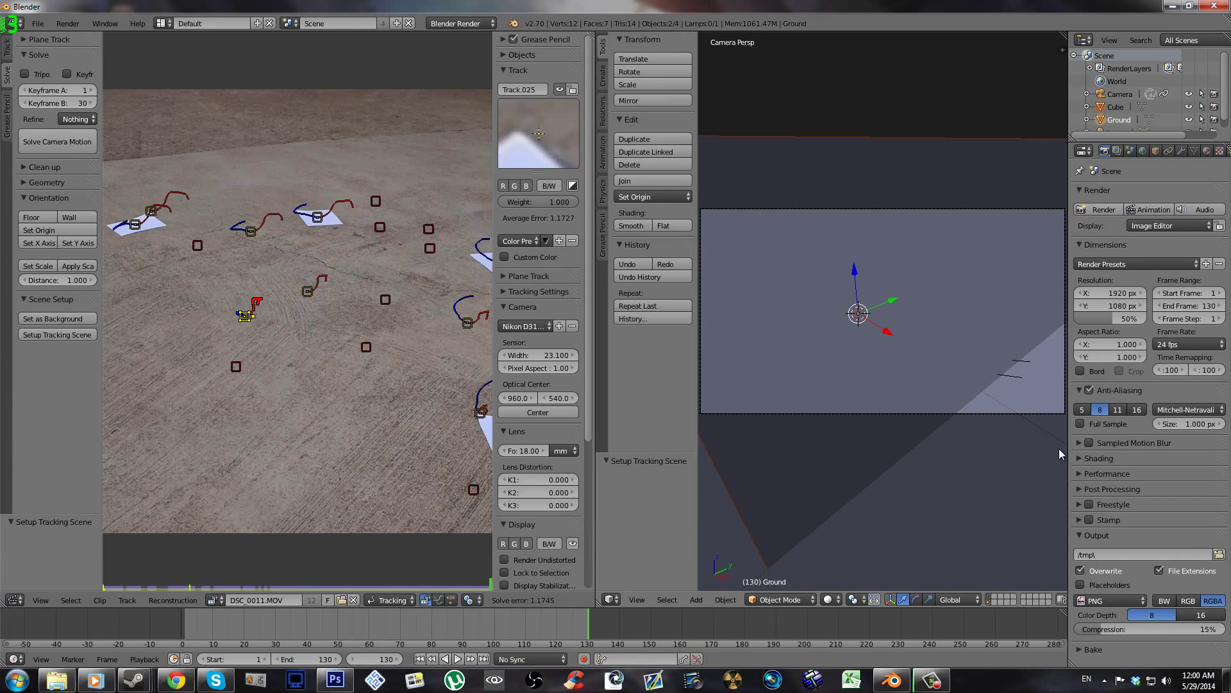
key("s")
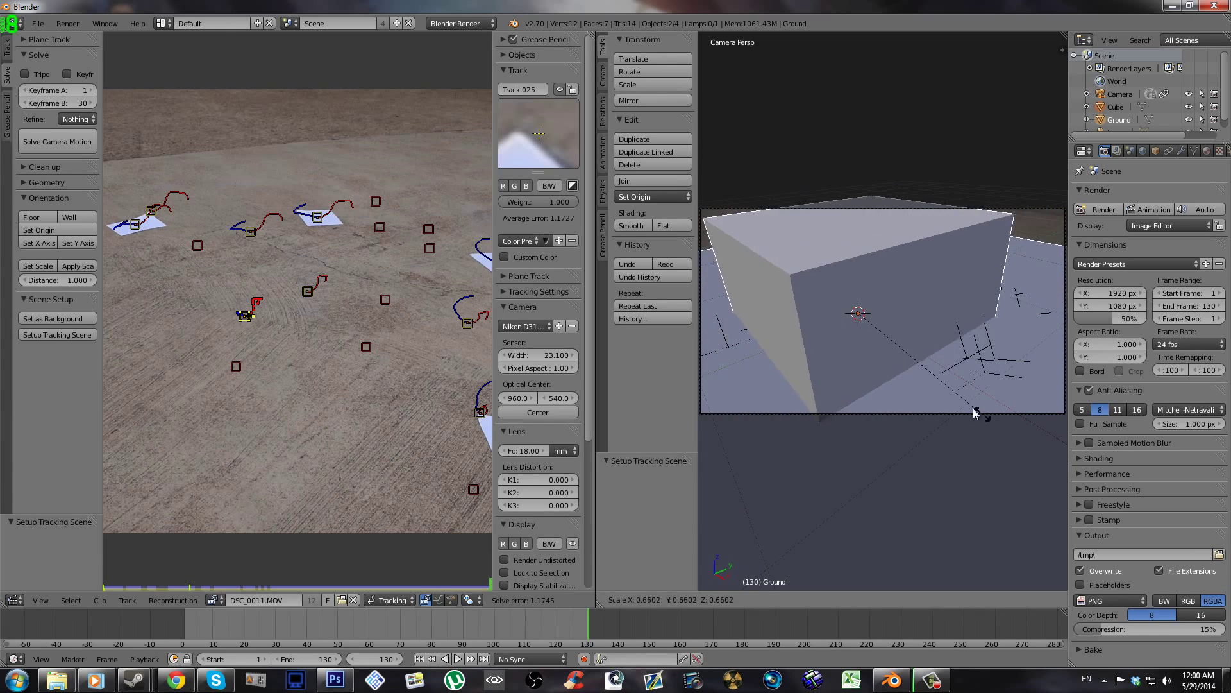
left_click(884, 334)
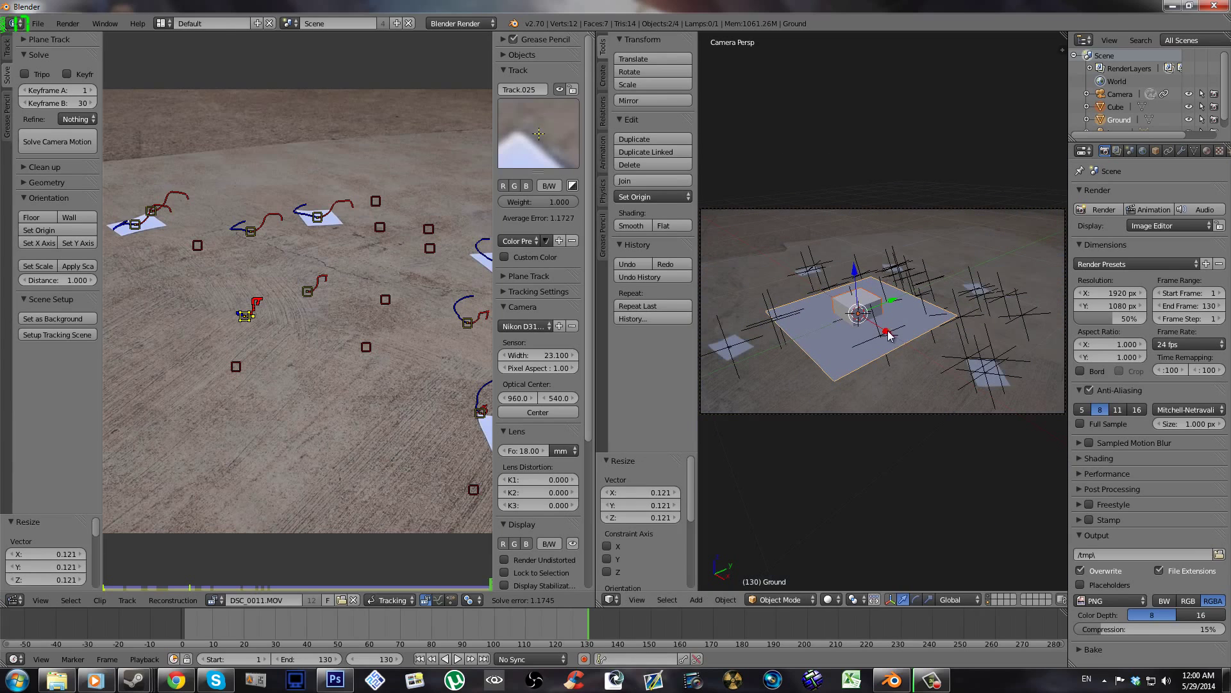
- Widen the 3D View over the clip editor and enlarge the camera frame to fill it
left_click_drag(595, 343, 248, 341)
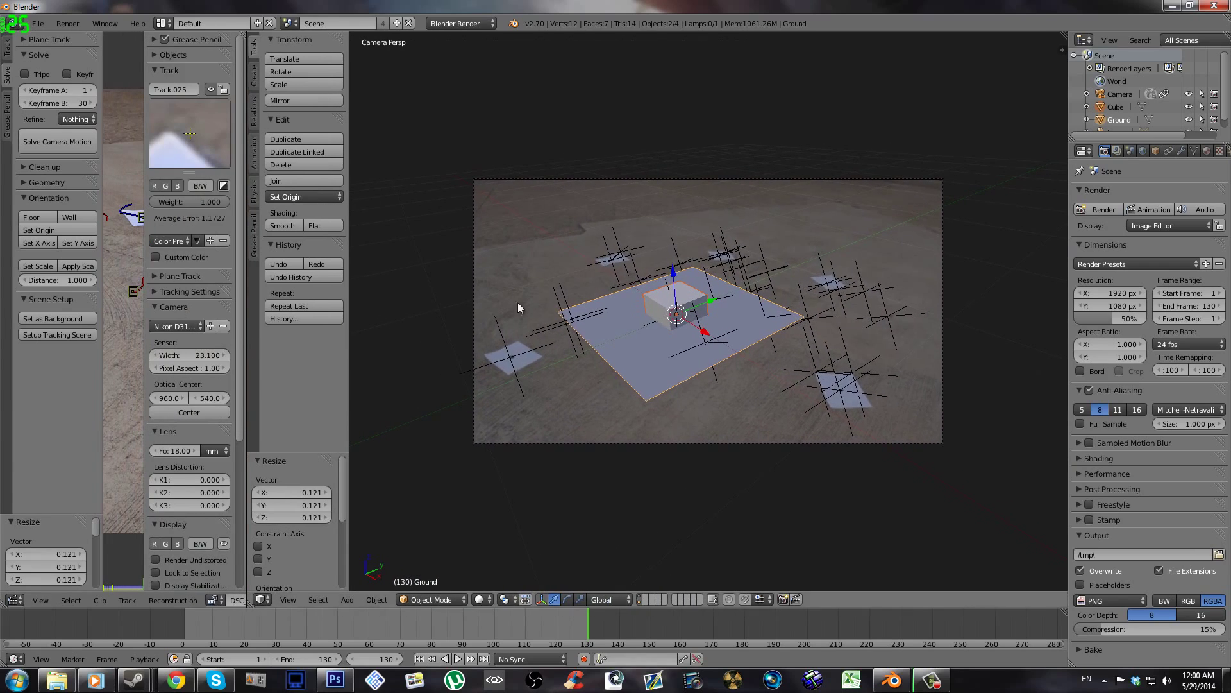
scroll(534, 299, "down", 1)
scroll(535, 299, "up", 3)
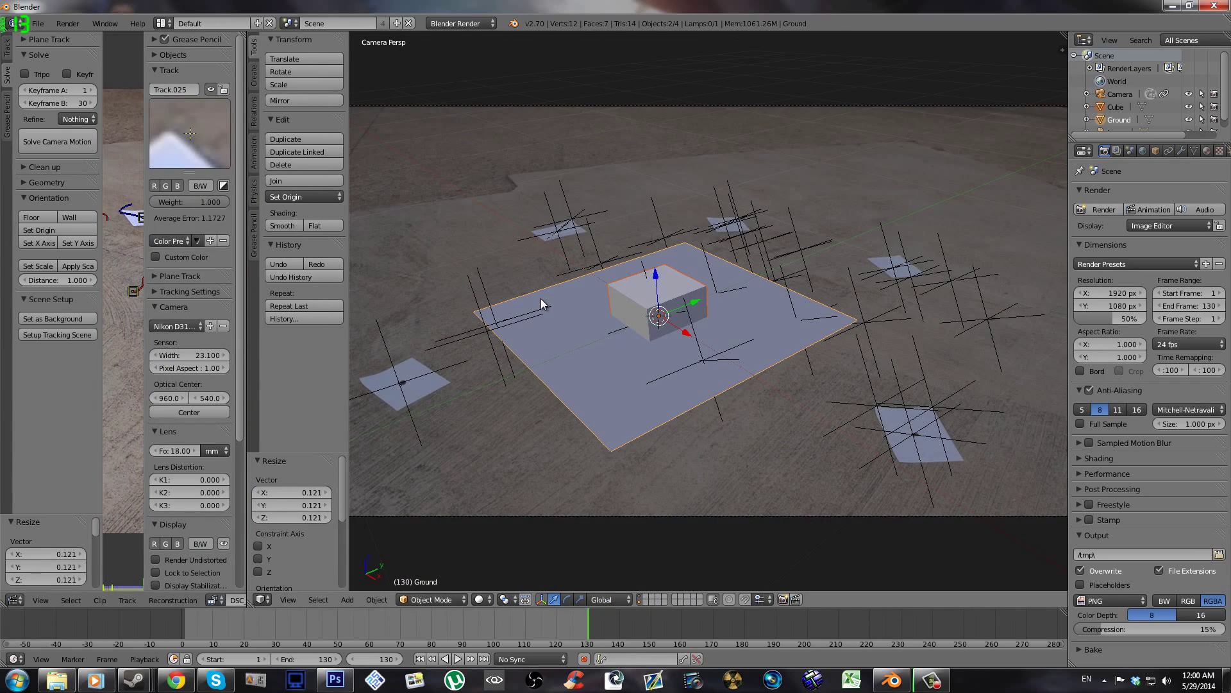
scroll(544, 295, "down", 1)
scroll(548, 295, "up", 1)
- Play the animation from frame 1 to check how the cube and ground plane follow the footage
left_click_drag(199, 621, 185, 624)
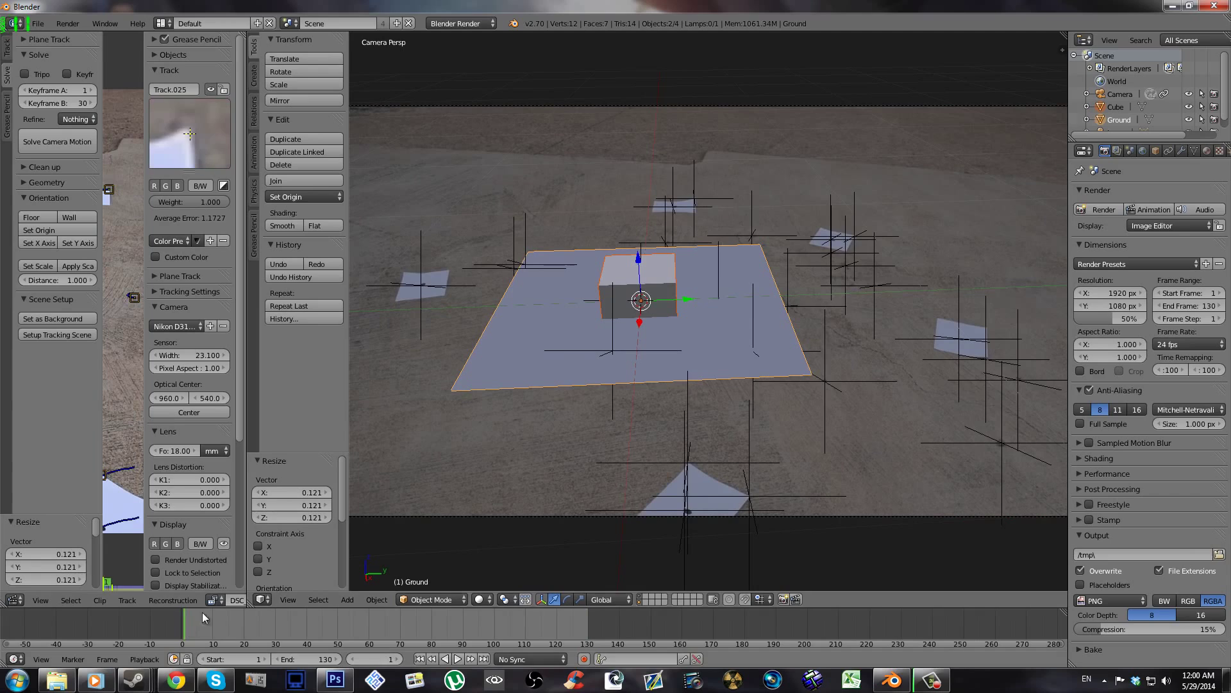
key("alt+a")
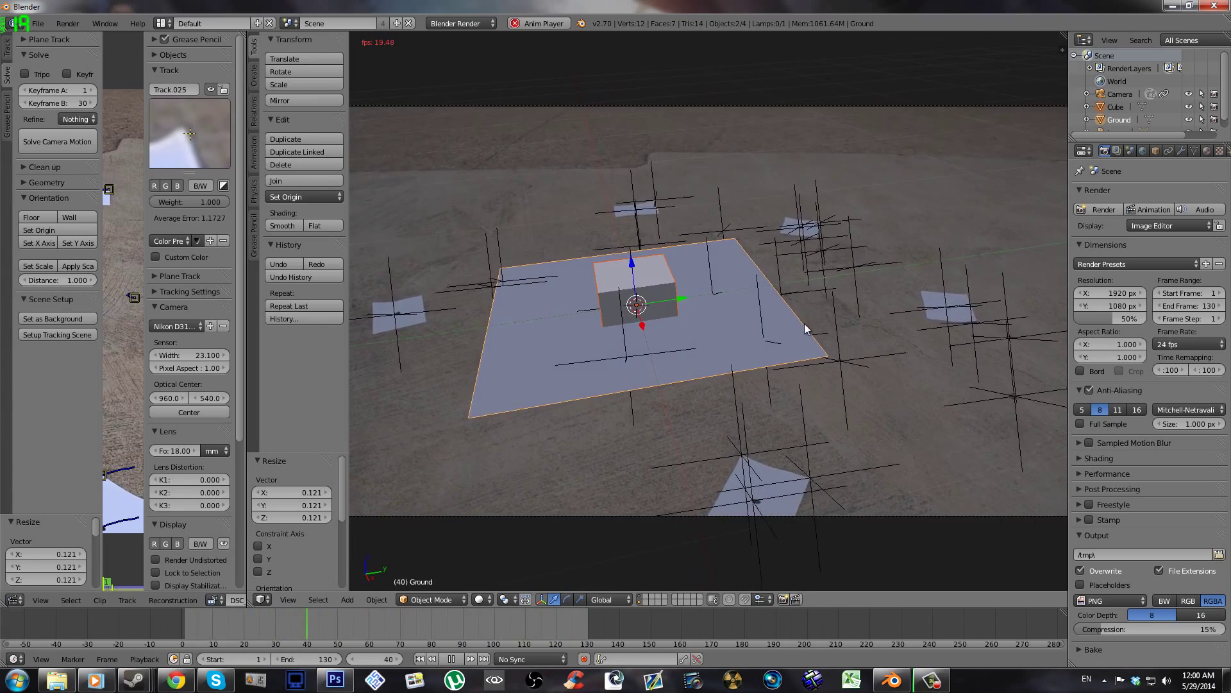
key("Escape")
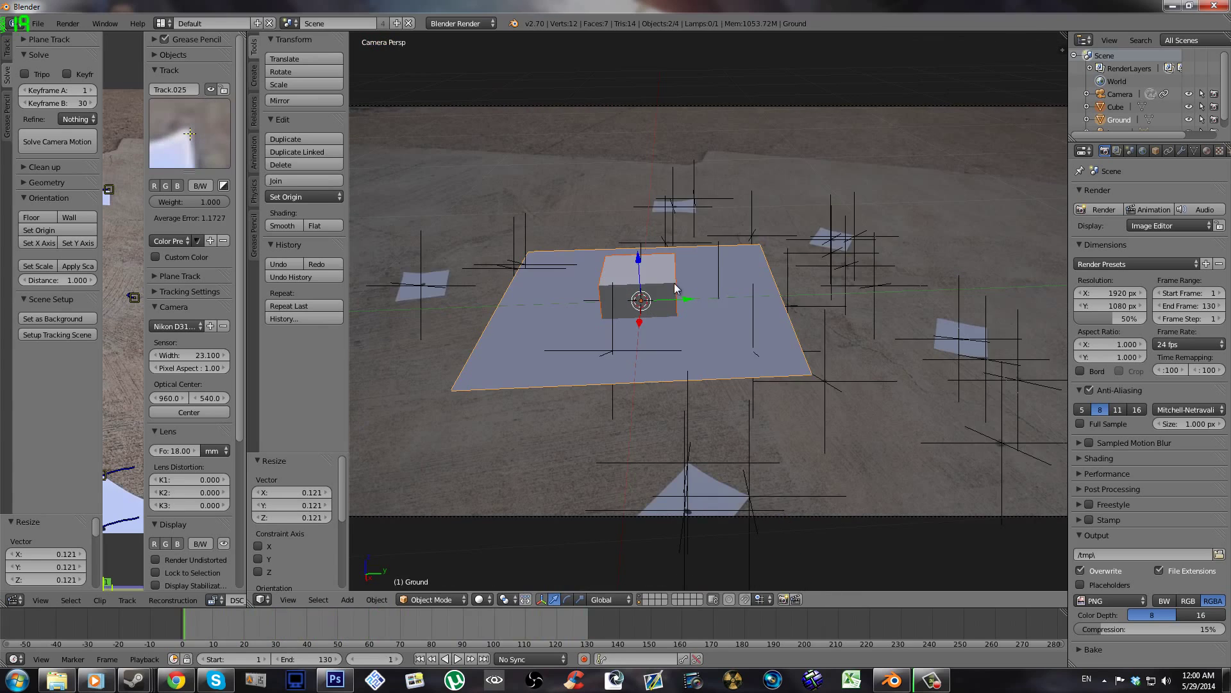
- Scale only the ground plane up by about 1.25 and test-render frame 1
right_click(742, 329)
key("s")
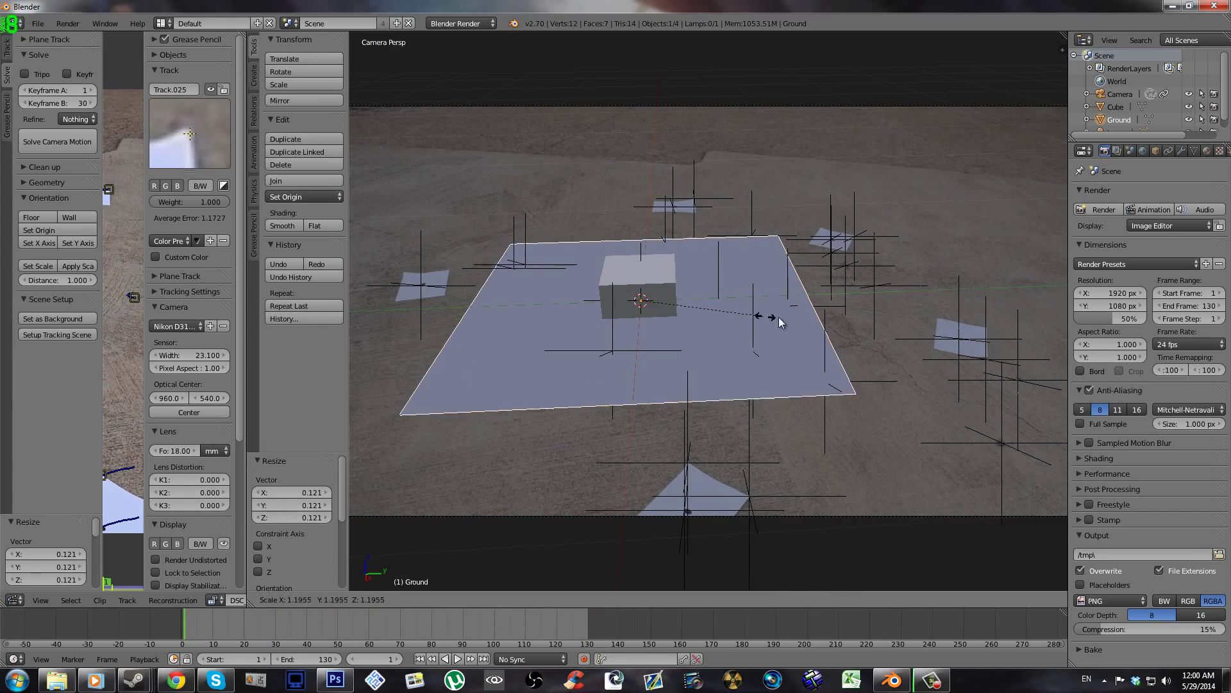
left_click(764, 318)
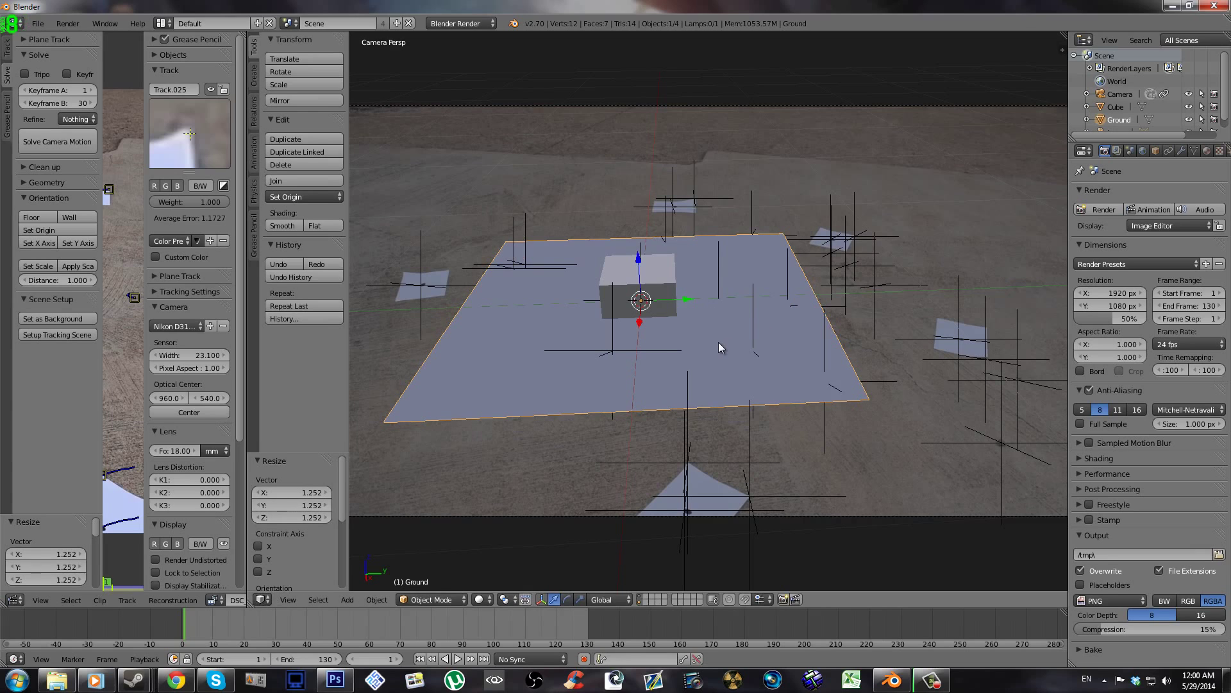
key("F12")
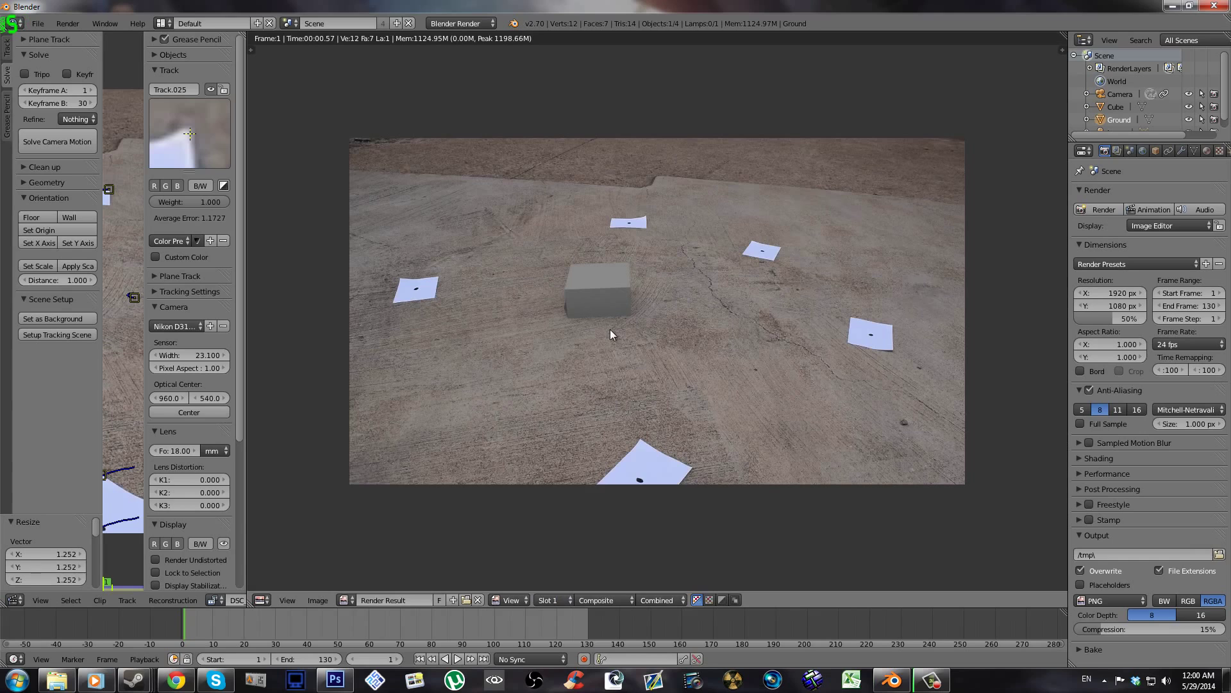
key("Escape")
- Raise the cube about 0.19 units along the Z axis and delete it from the scene
right_click(634, 287)
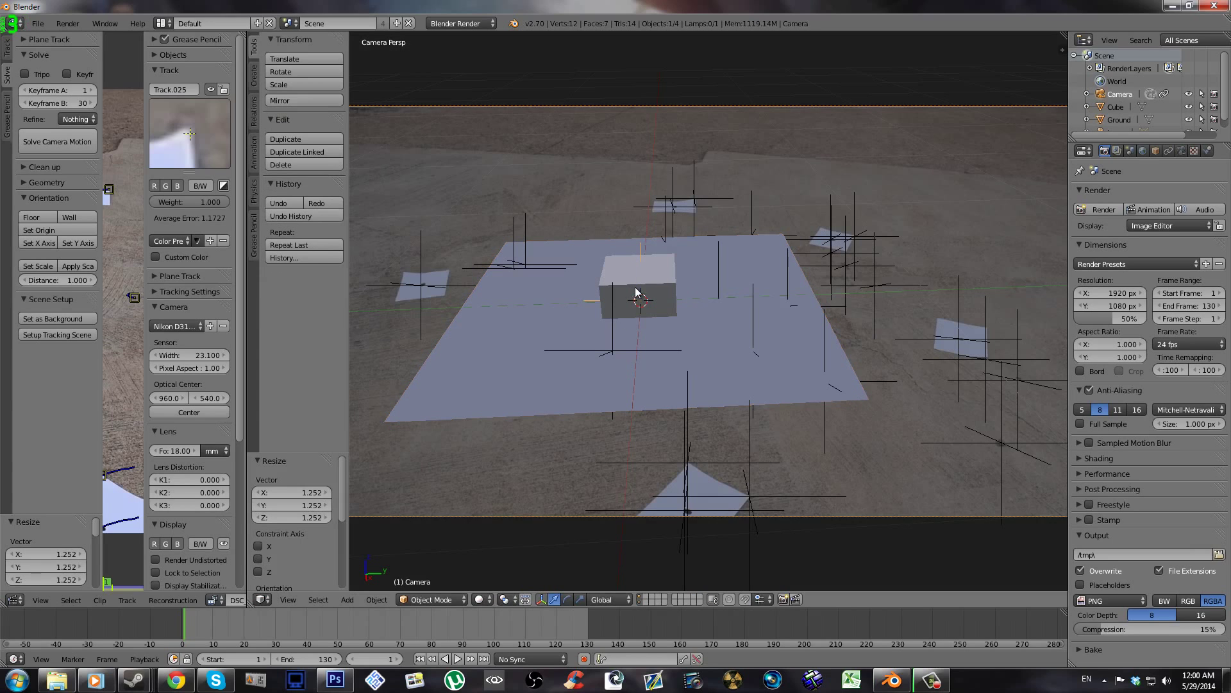
right_click(664, 281)
right_click(615, 270)
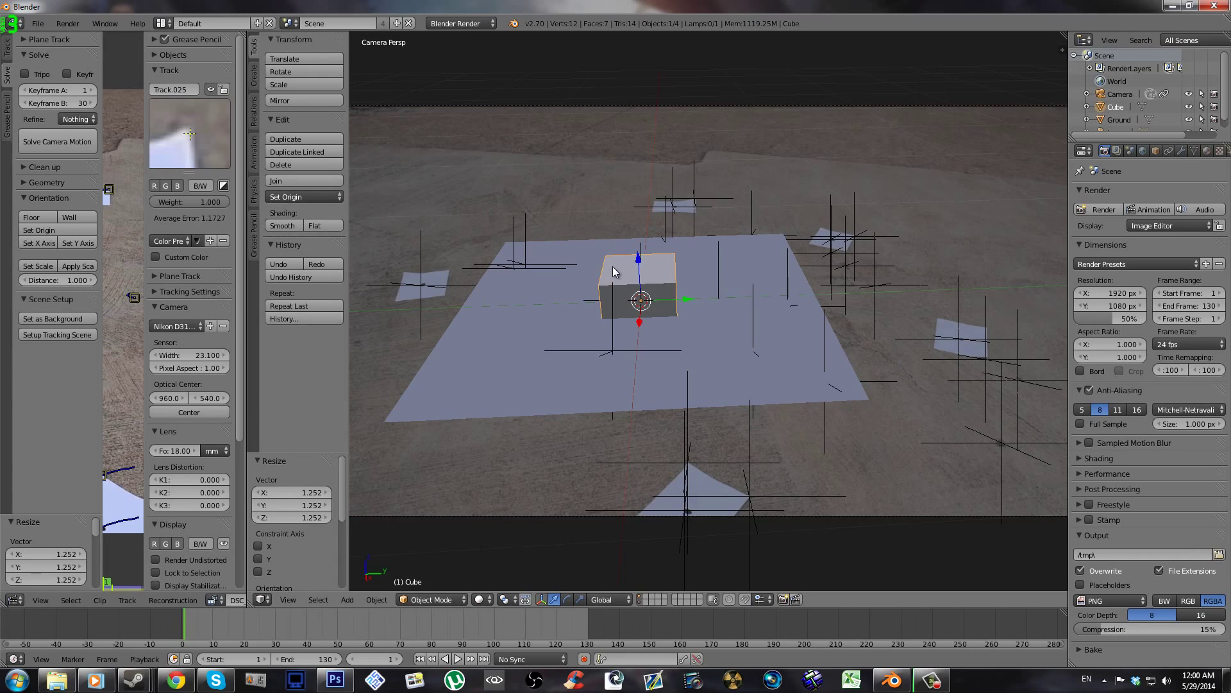
key("g")
key("z")
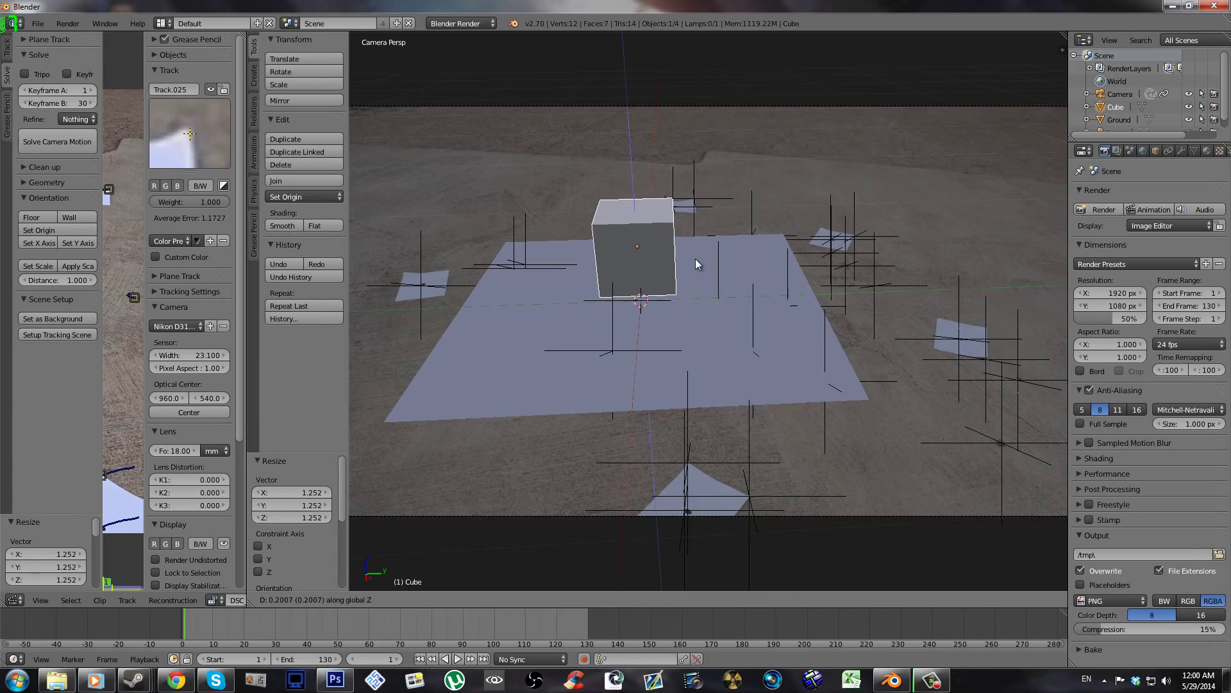
left_click(691, 262)
key("x")
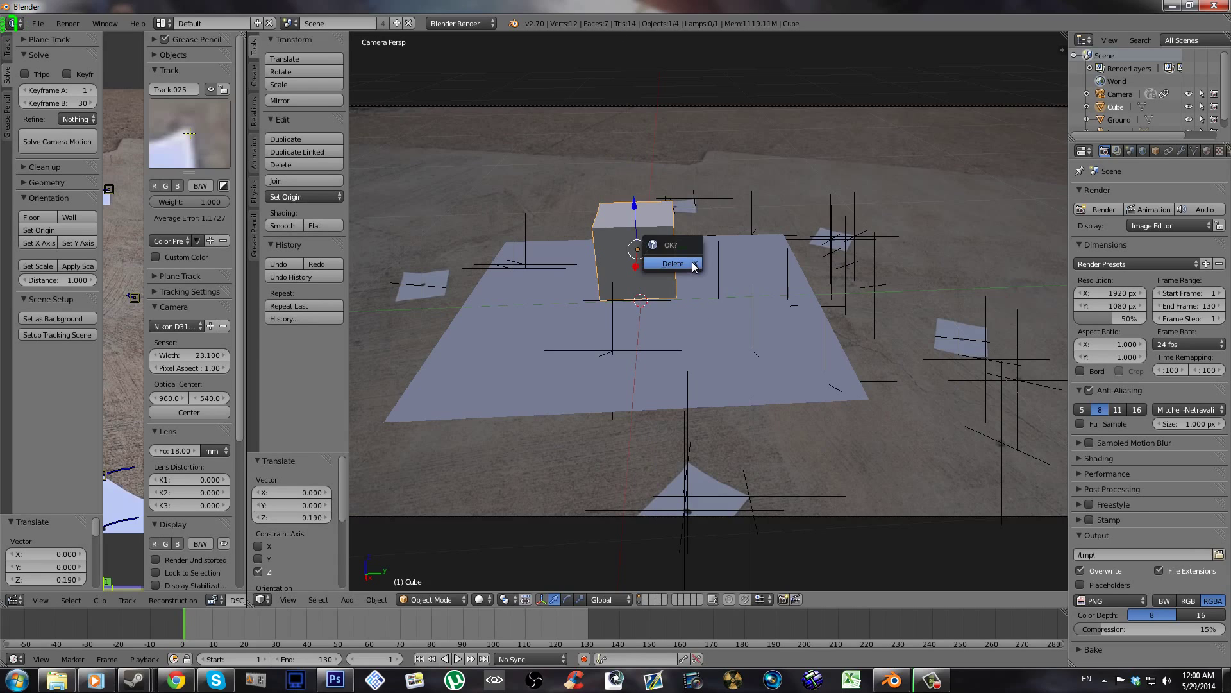
left_click(691, 263)
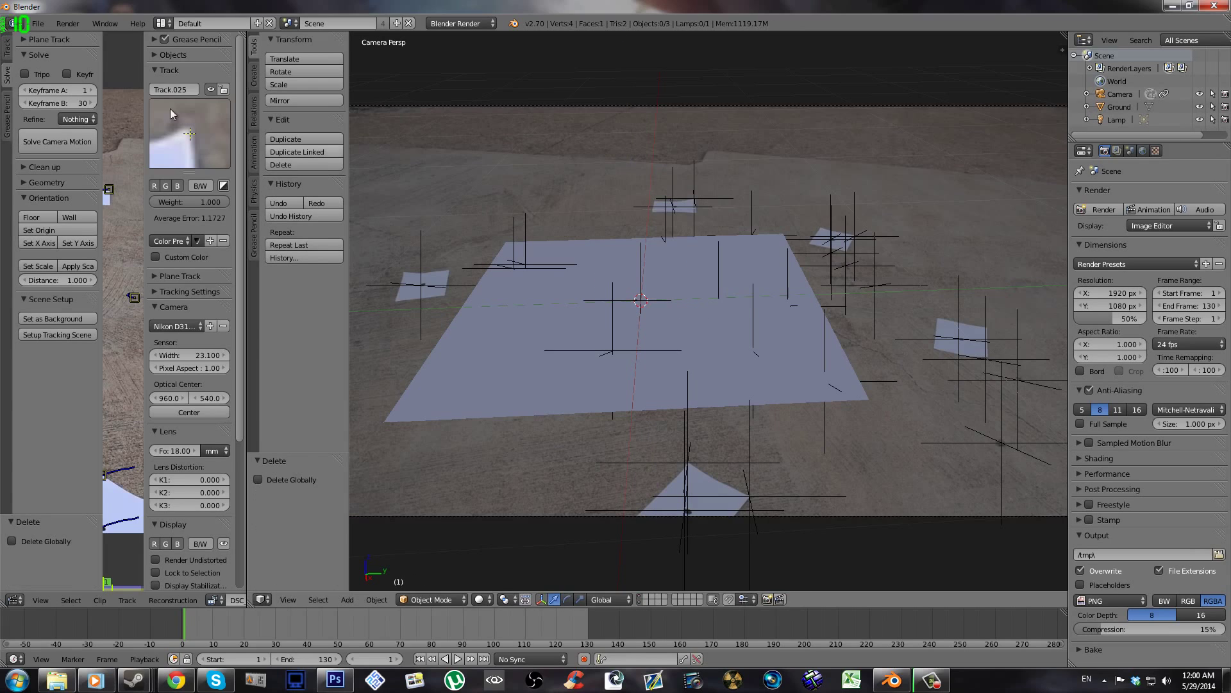
- Import the Wavefront model awp.obj from the OBJs folder on the Desktop
left_click(39, 24)
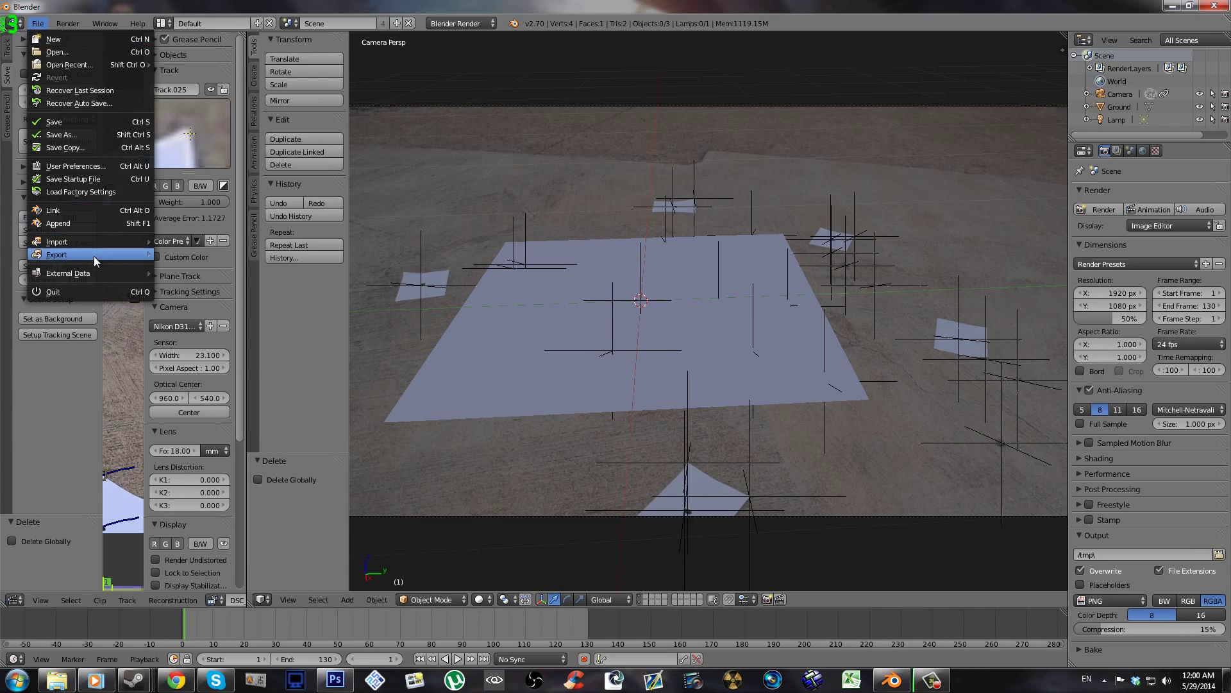
mouse_move(93, 256)
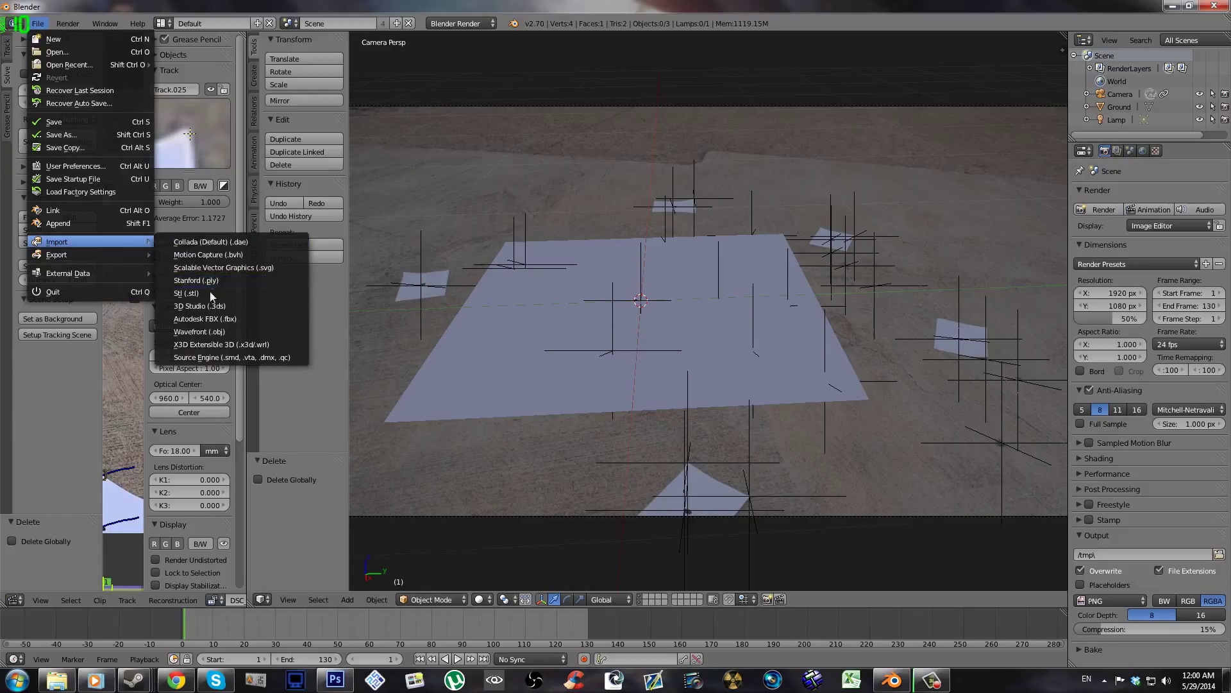
left_click(222, 332)
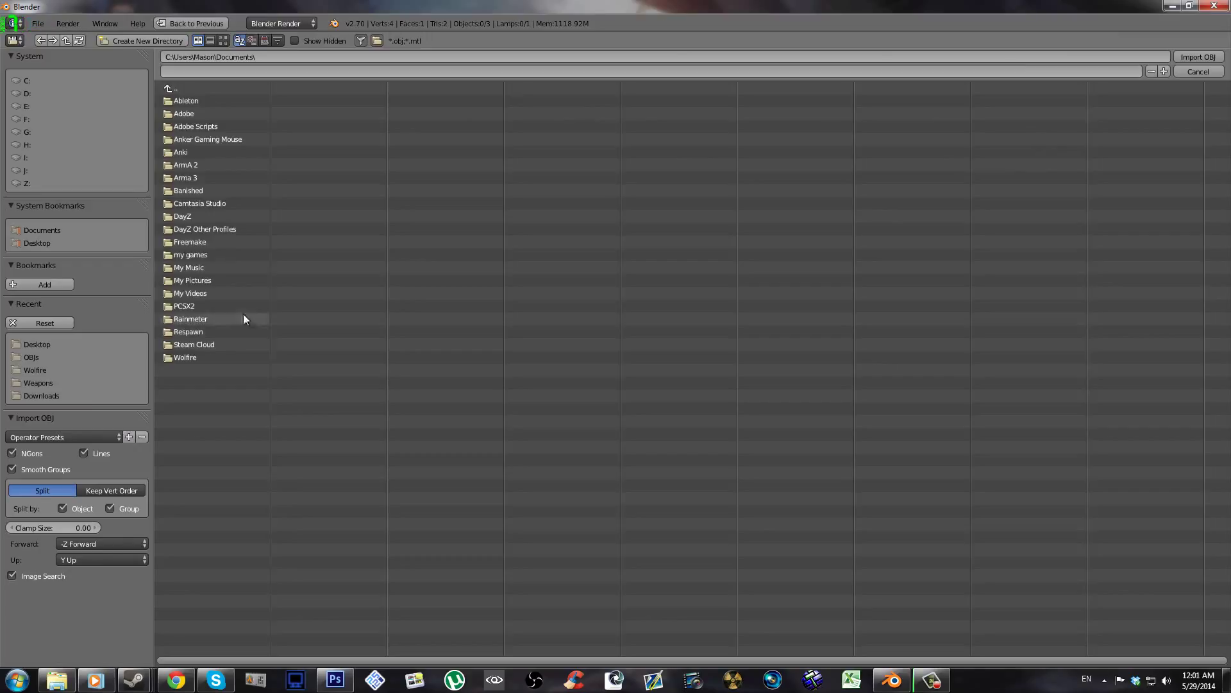
left_click(30, 242)
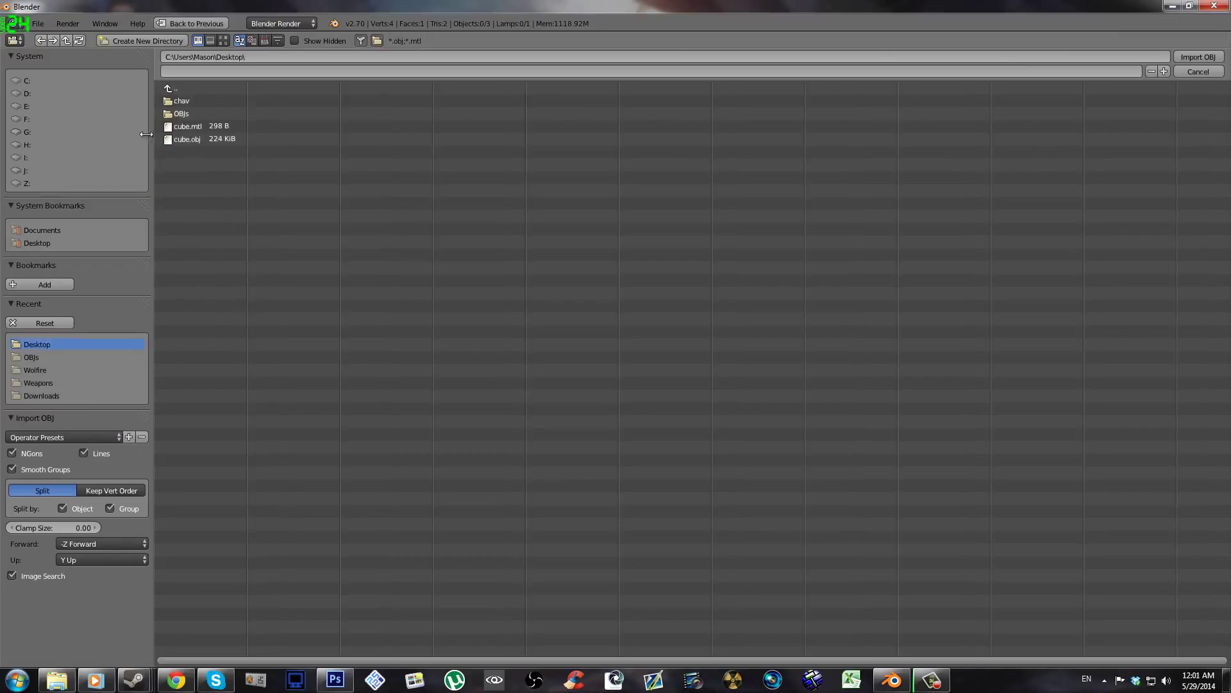
left_click(177, 115)
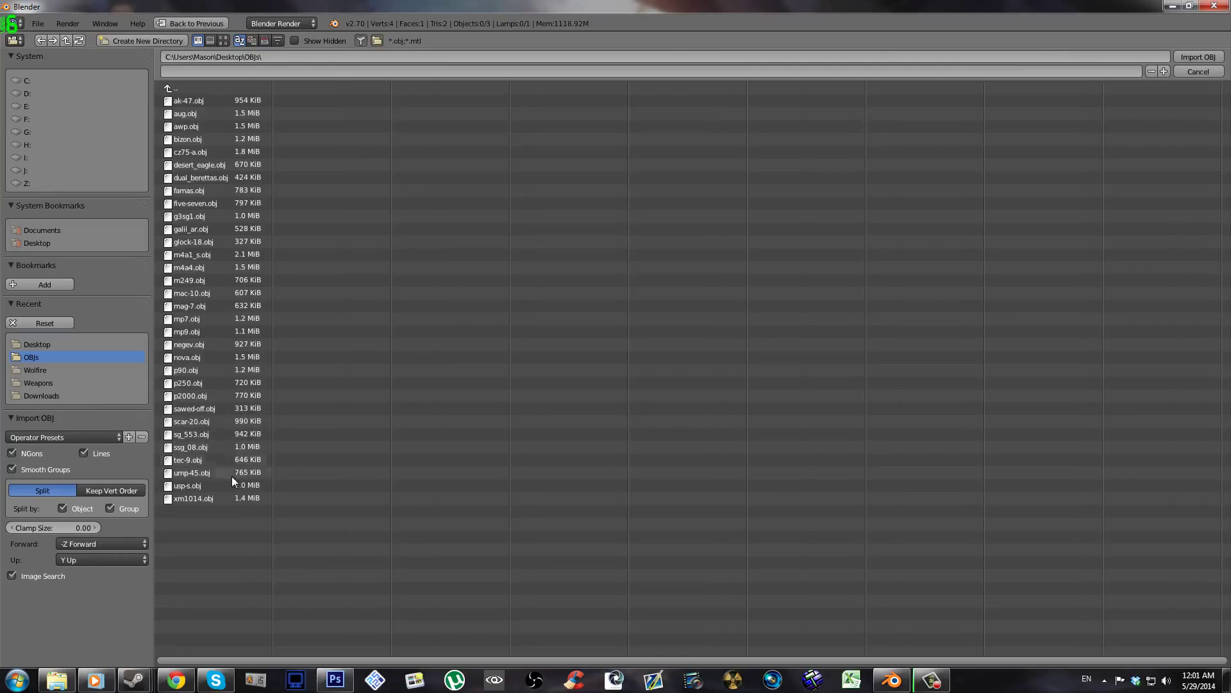
double_click(188, 129)
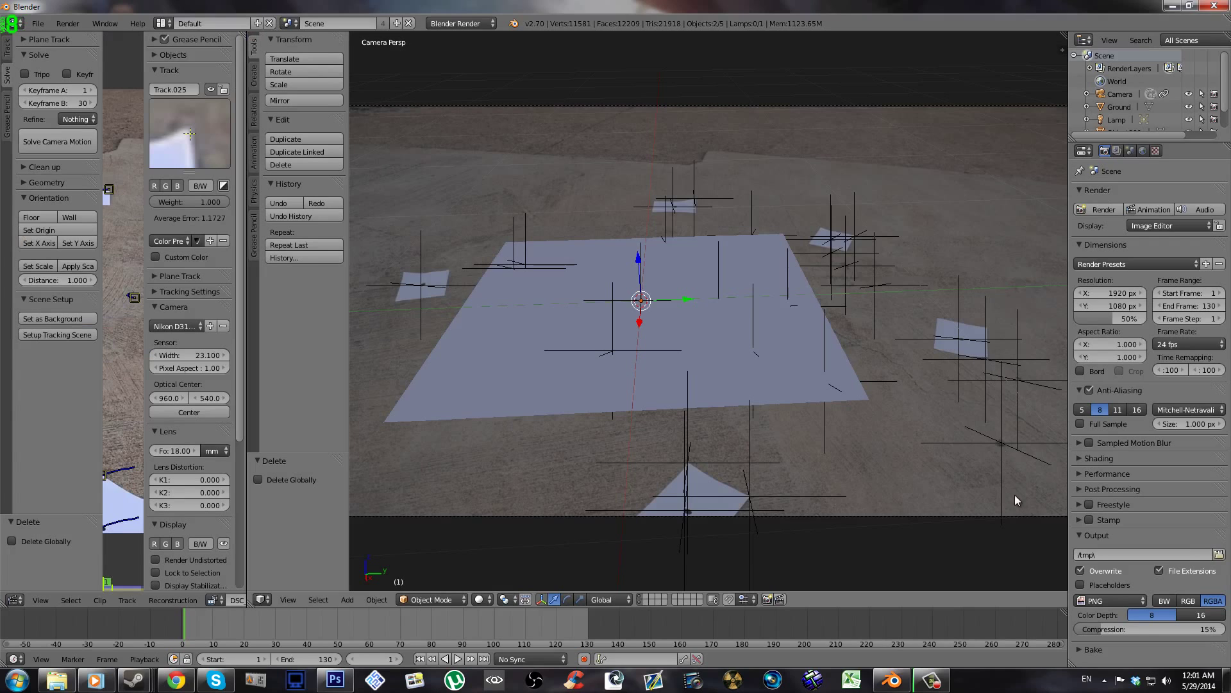
- Scale all the imported objects down by a factor of about 0.08 and again by about 0.419
key("s")
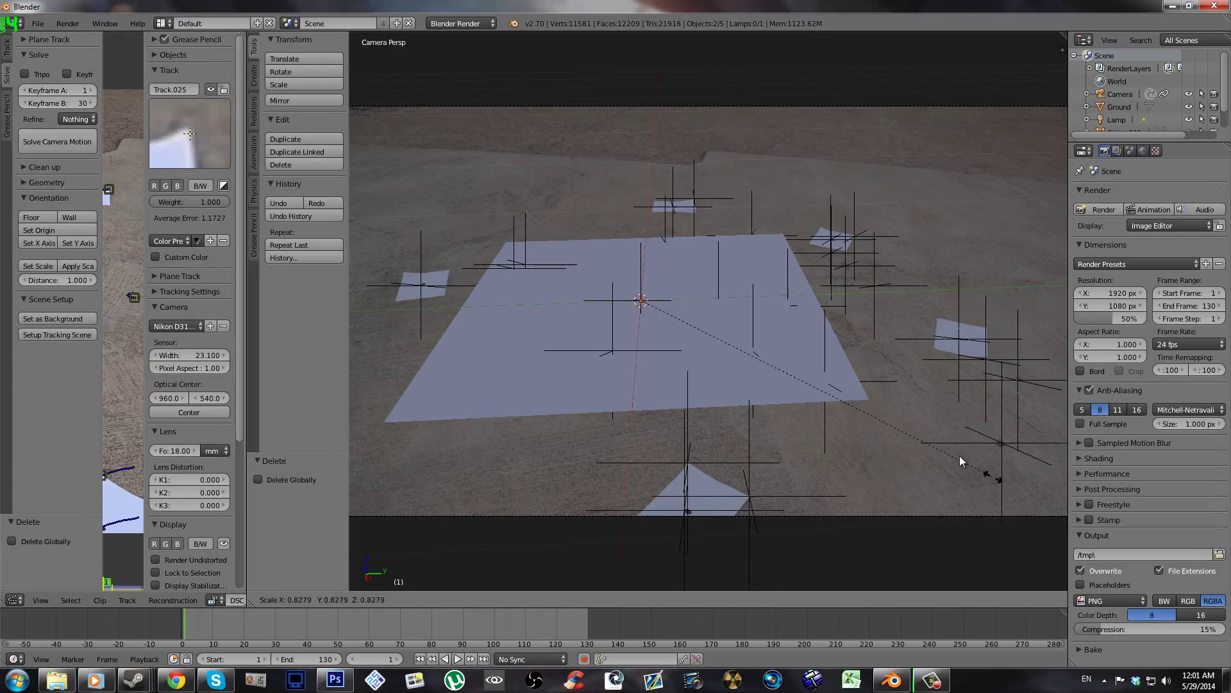
left_click(679, 294)
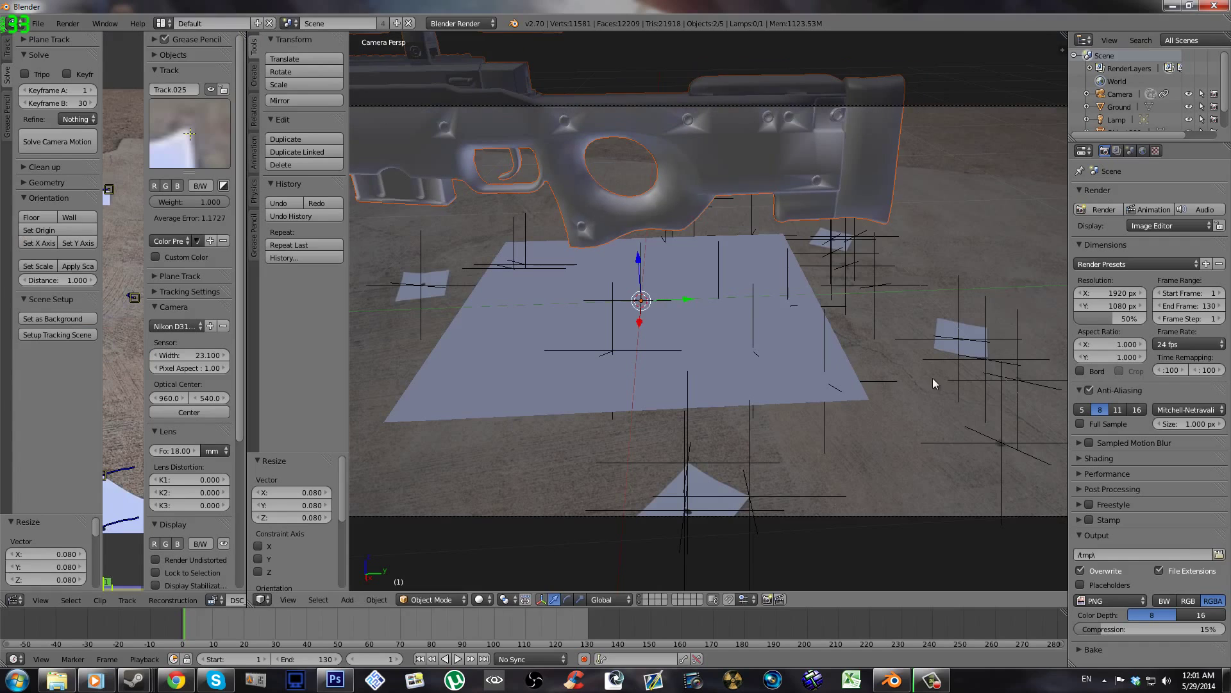
key("s")
left_click(785, 309)
- Apply flat shading to the rifle alone and scale it down by a factor of about 0.357
right_click(533, 225)
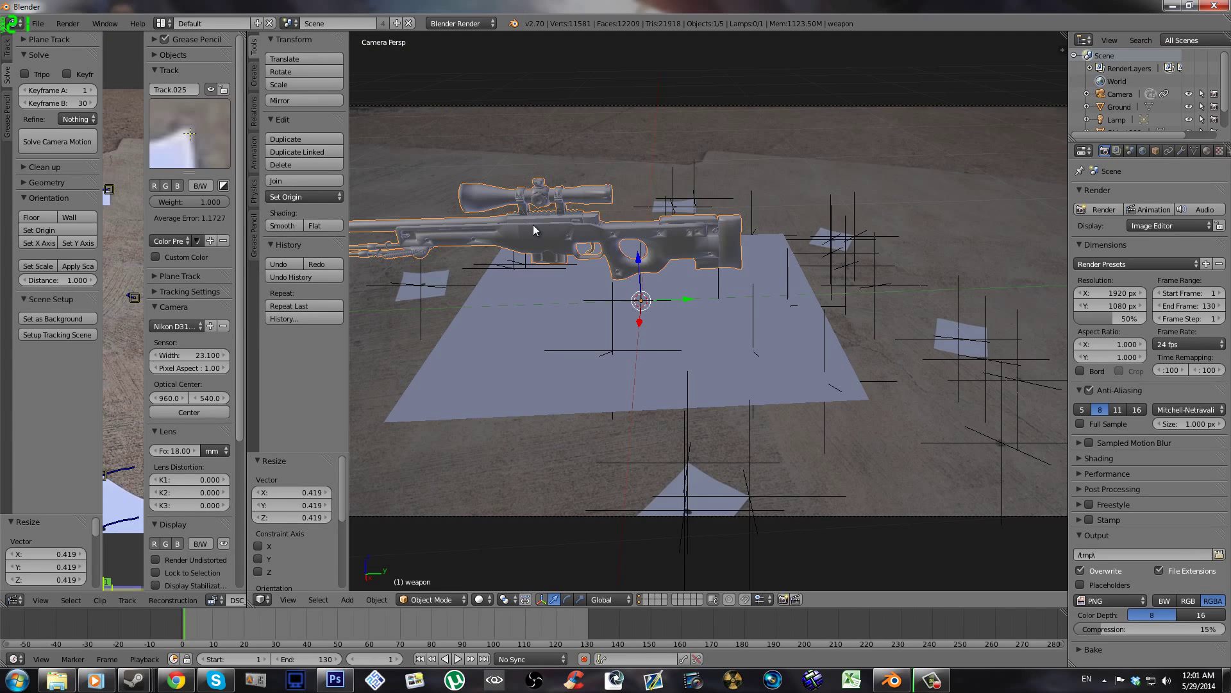
left_click(329, 225)
key("s")
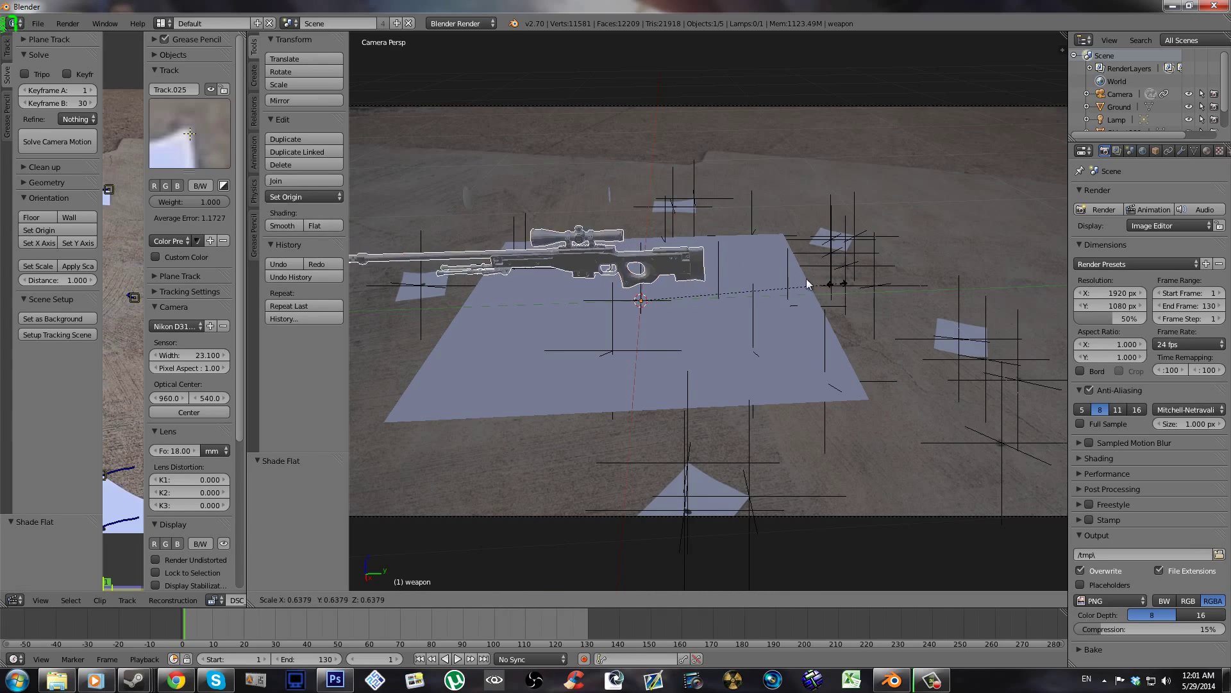
left_click(749, 276)
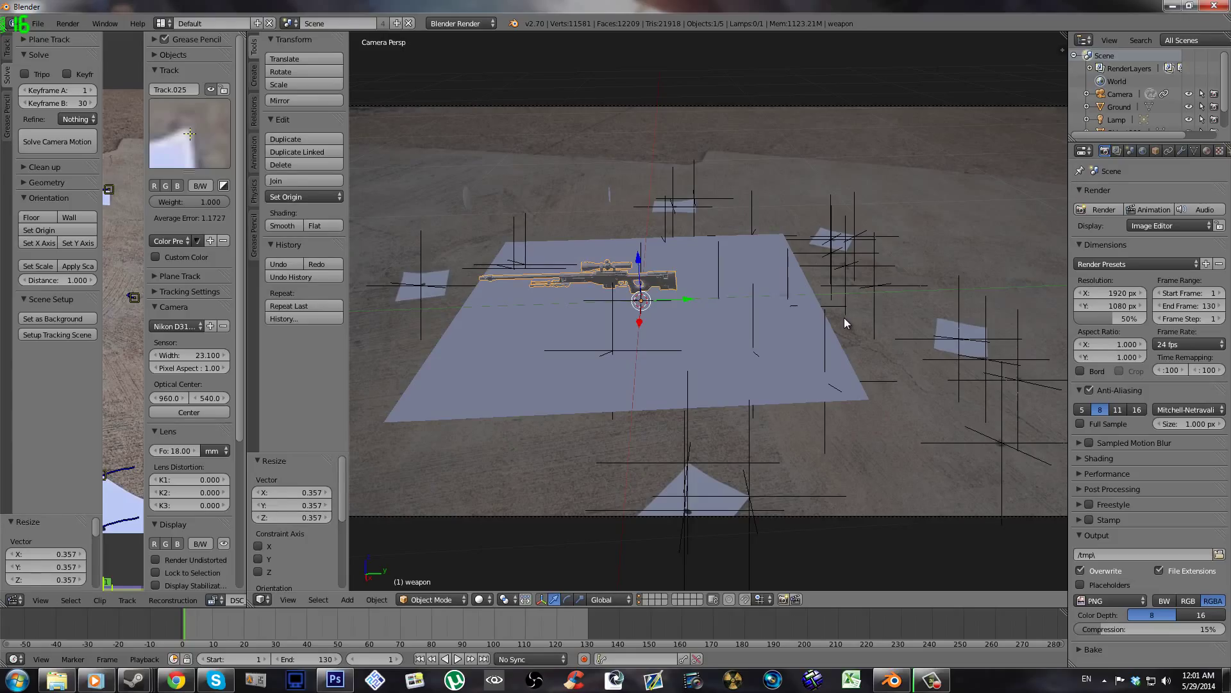
- Rotate the rifle -90° about the global Y axis so it lies flat on the ground plane
key("r")
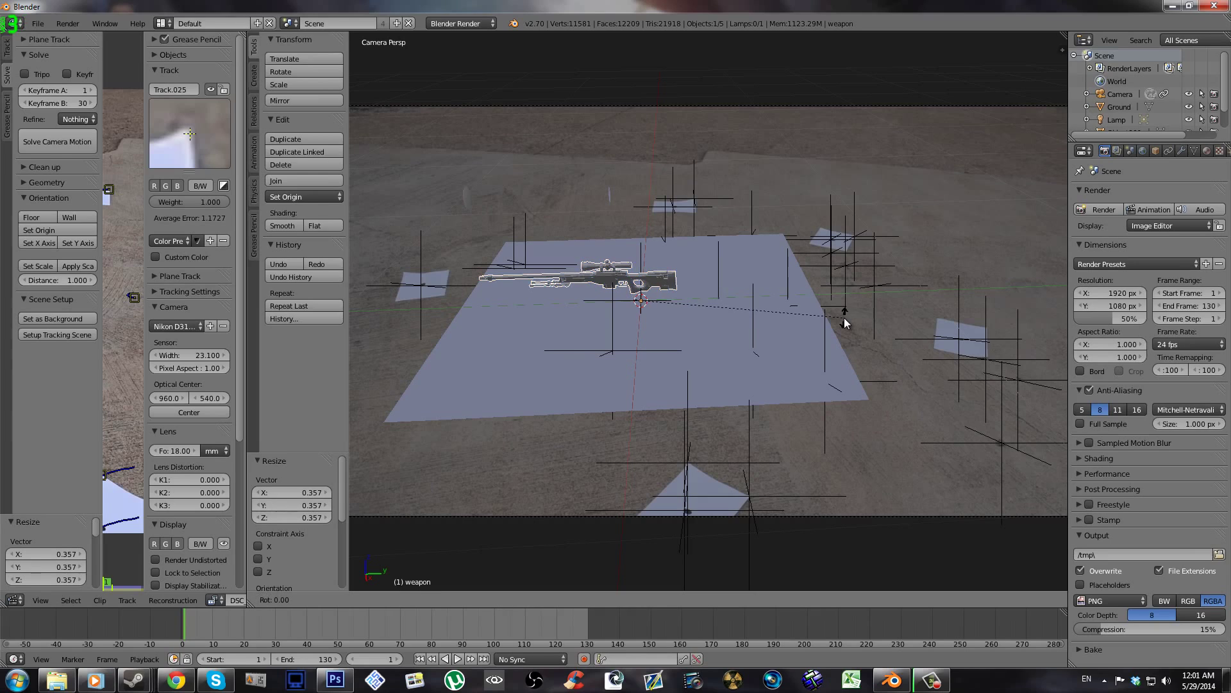
type("y")
type("-90")
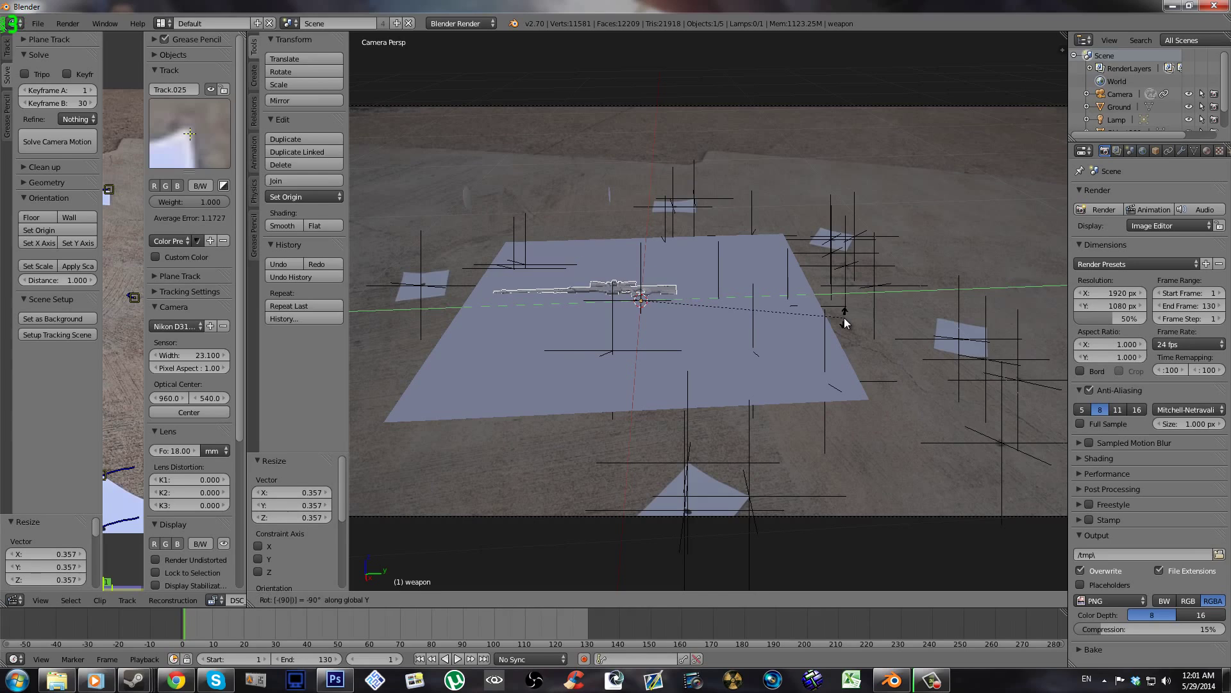
key("Return")
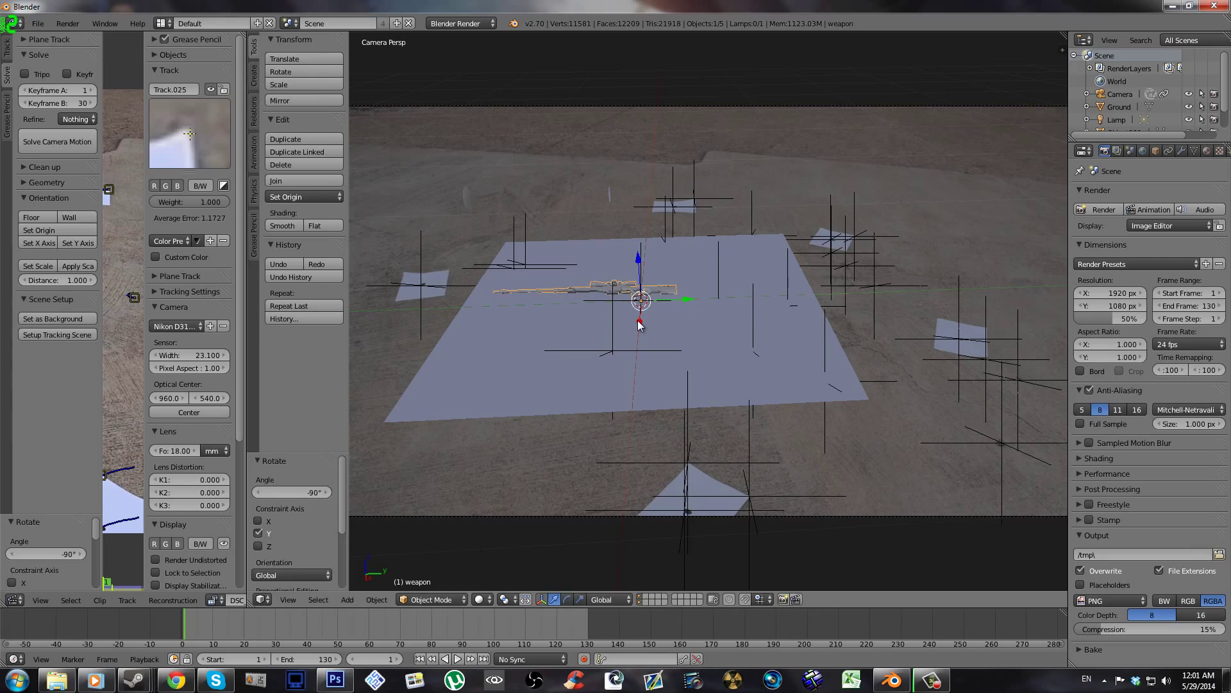
- Move the rifle about 0.102 along Y and raise it about 0.014 along Z, and test-render frame 1
key("g")
key("x")
left_click_drag(636, 336, 717, 307)
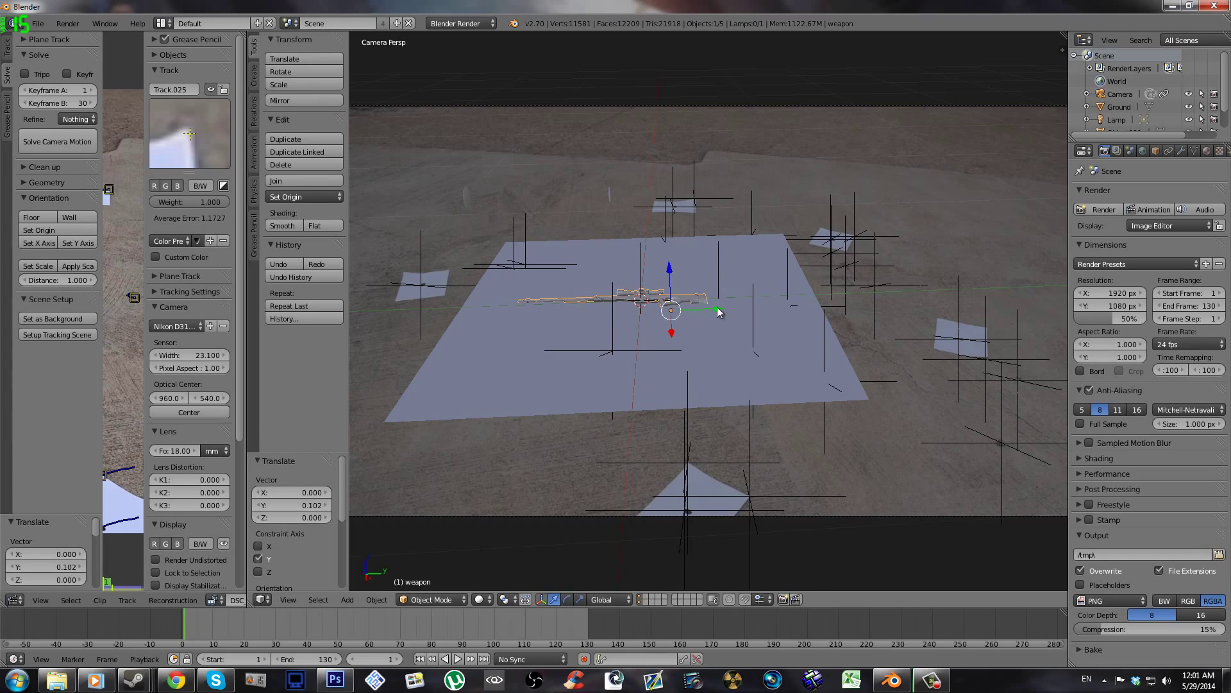
key("g")
key("z")
left_click(671, 266)
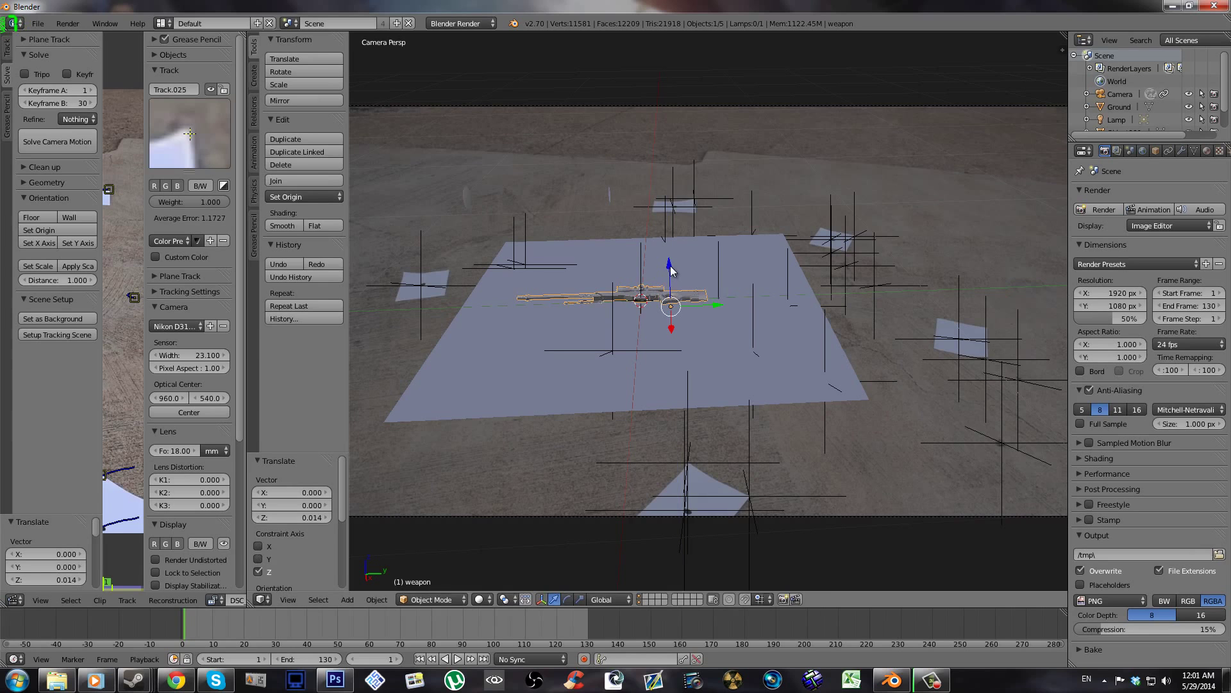
key("F12")
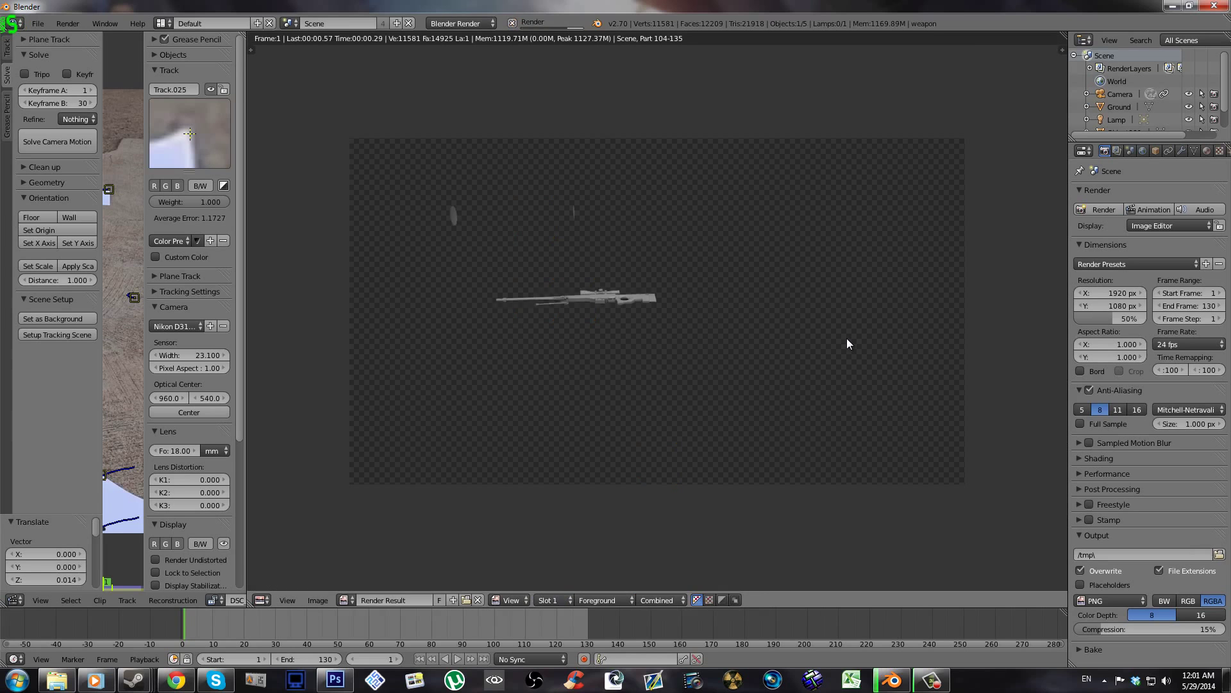
key("Escape")
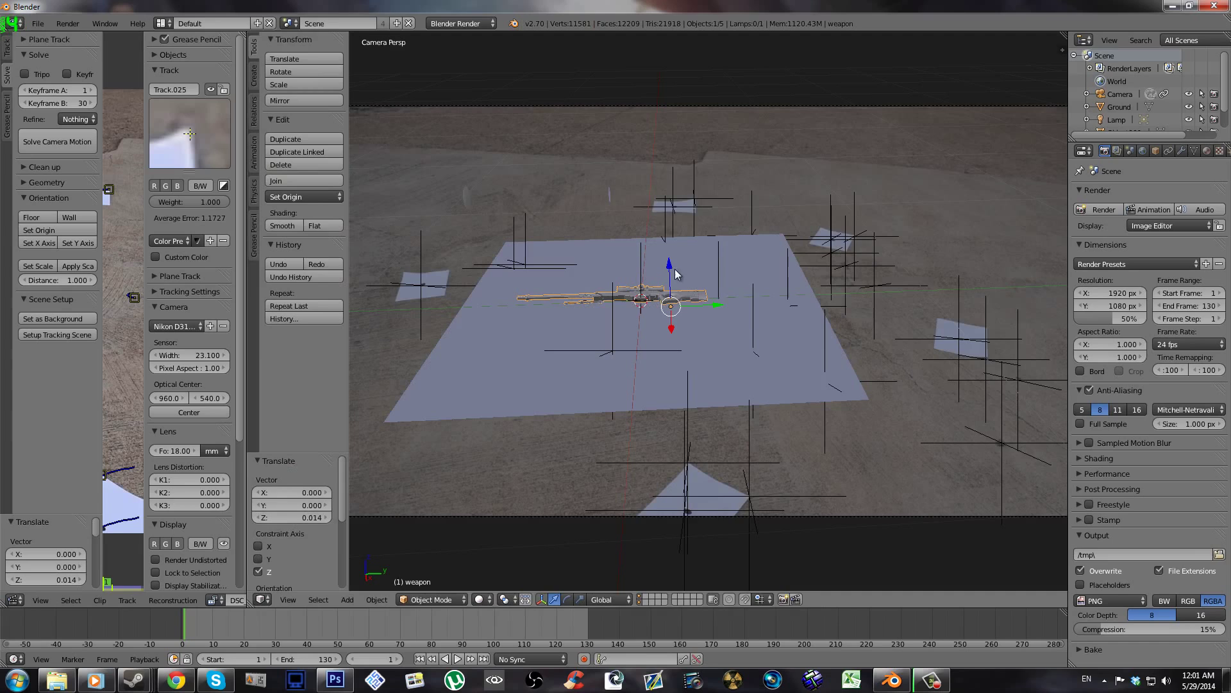
- Fine-tune the rifle's height by about -0.007 and 0.002 along Z, and test-render frame 1
key("g")
key("z")
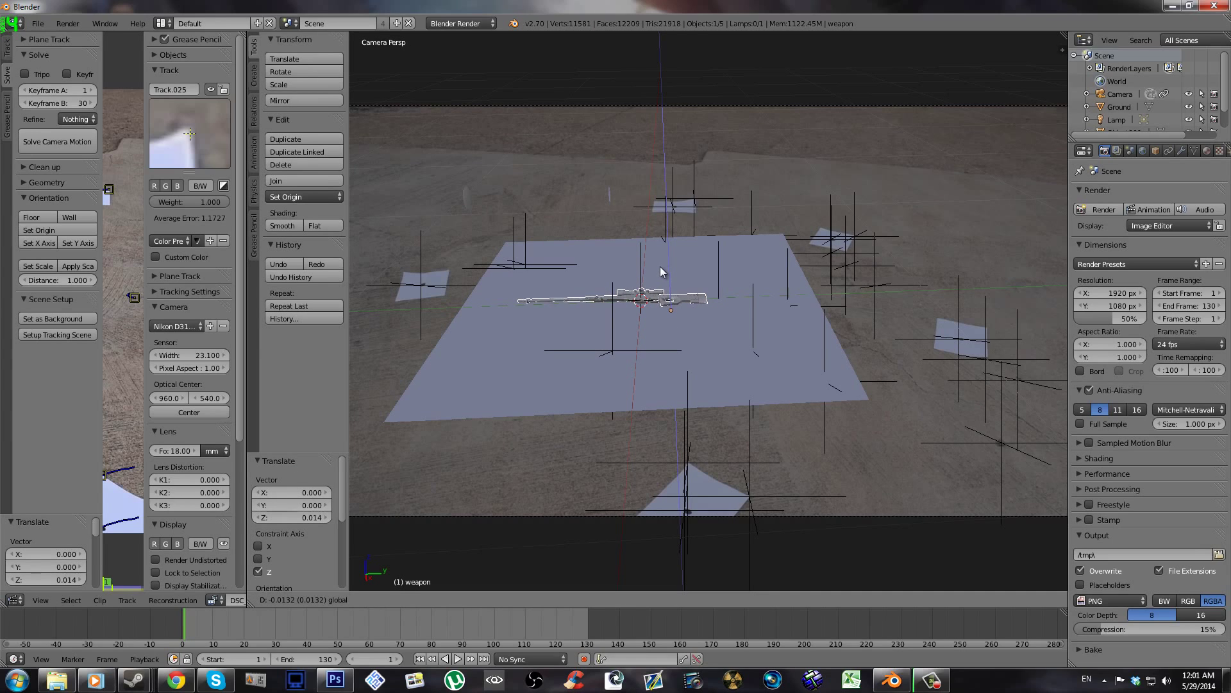
left_click(663, 264)
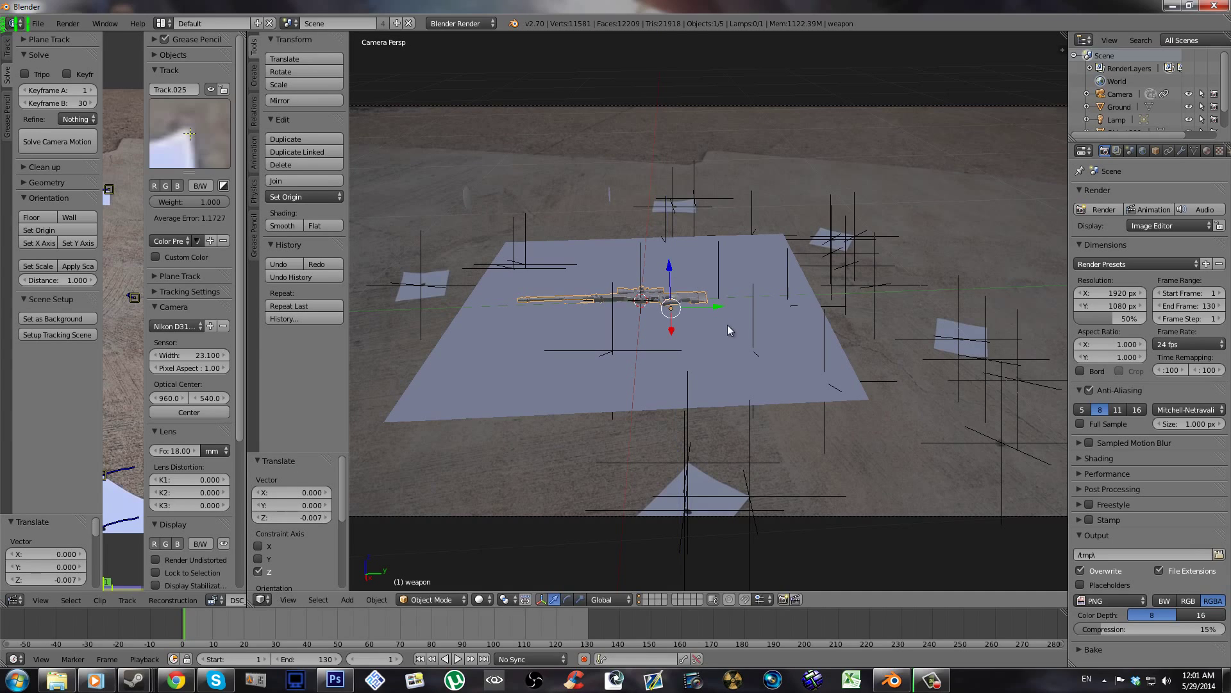
key("g")
key("z")
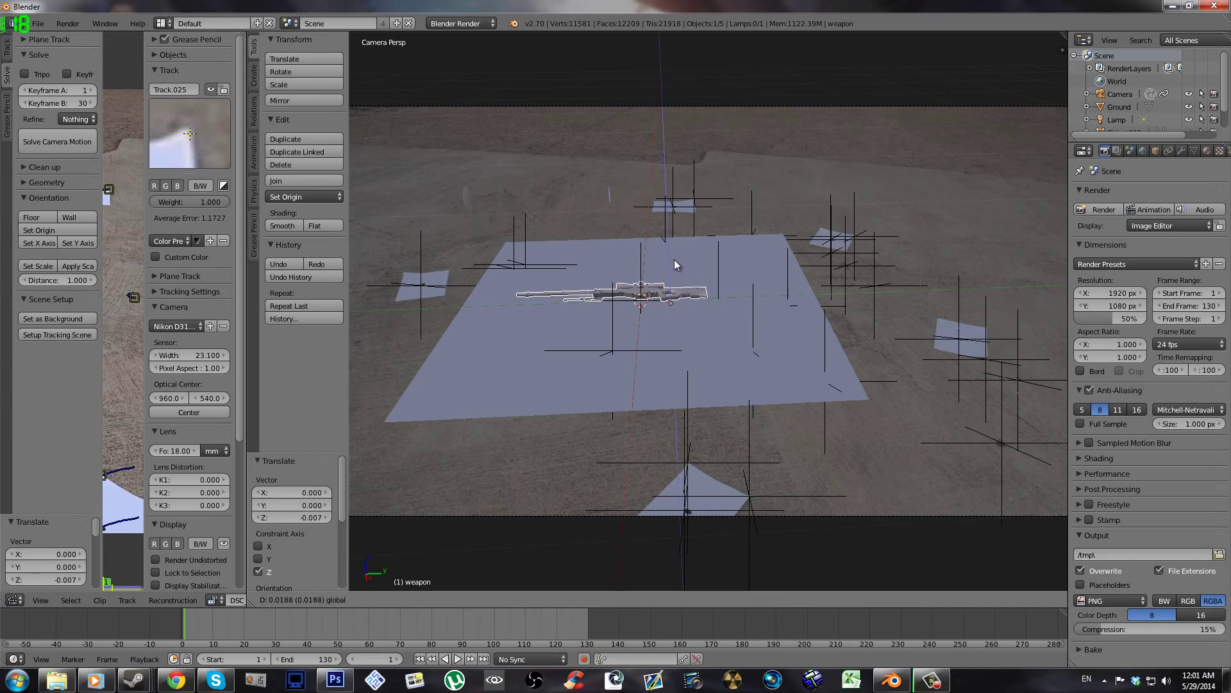
left_click(672, 264)
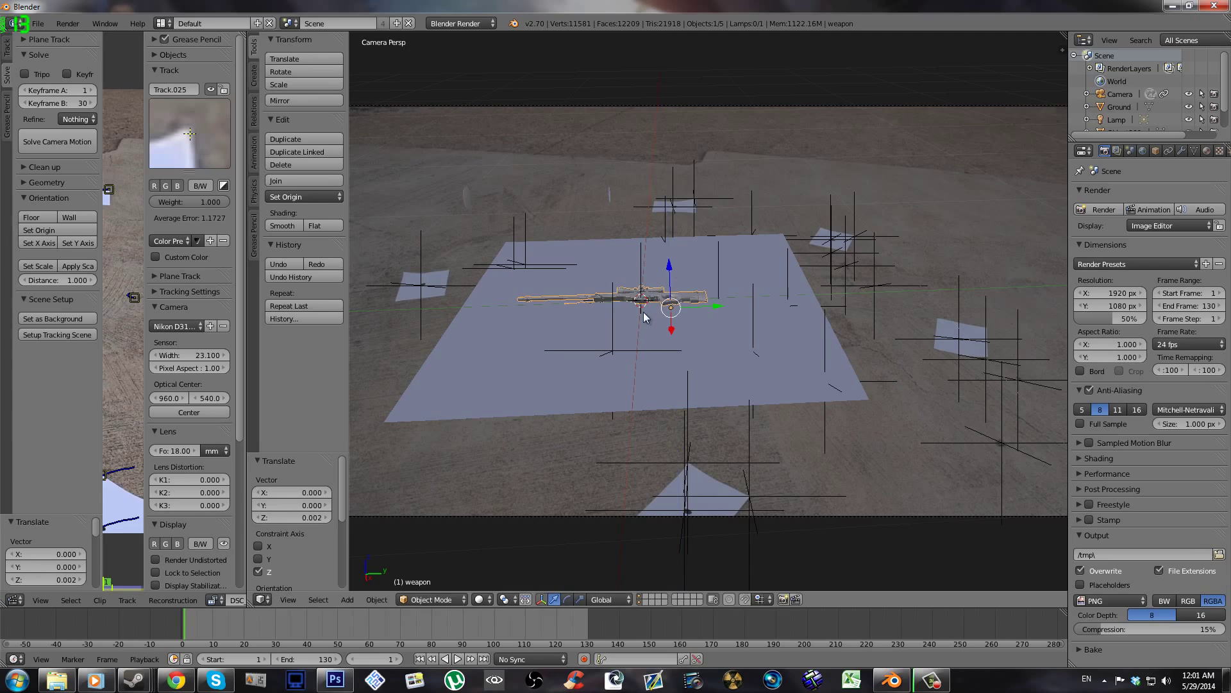
key("F12")
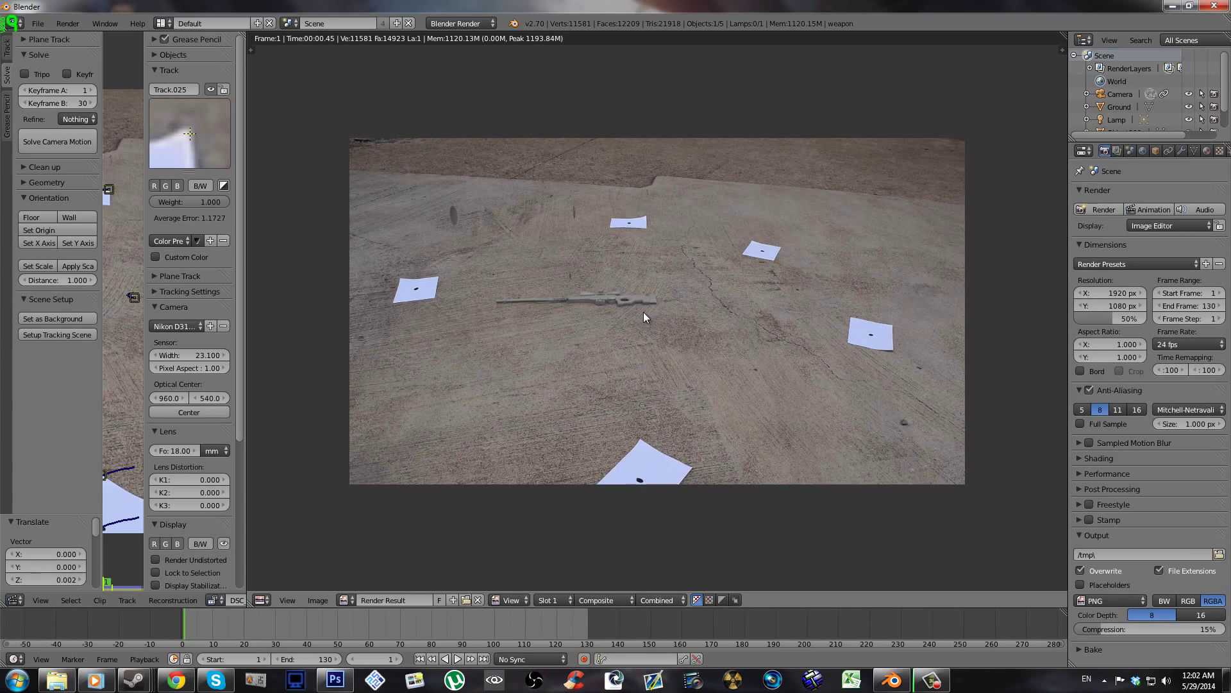
key("Escape")
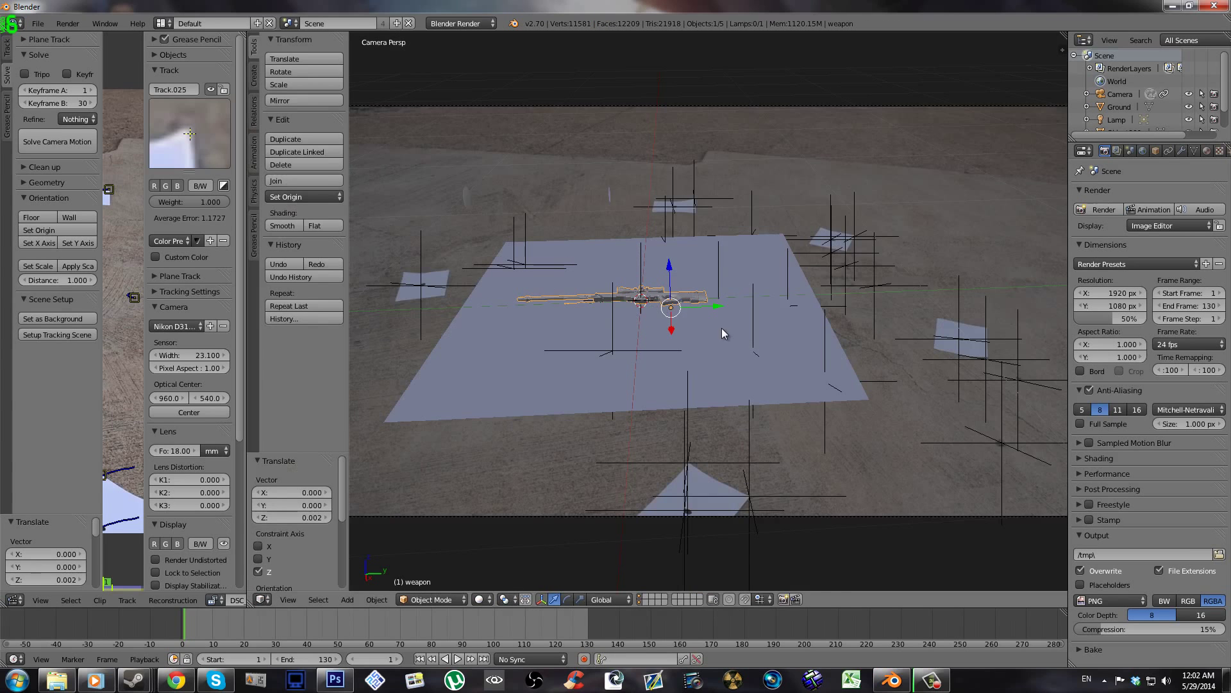
- Rotate the rifle about 23° around the global Z axis and test-render frame 1
key("r")
key("z")
left_click(791, 314)
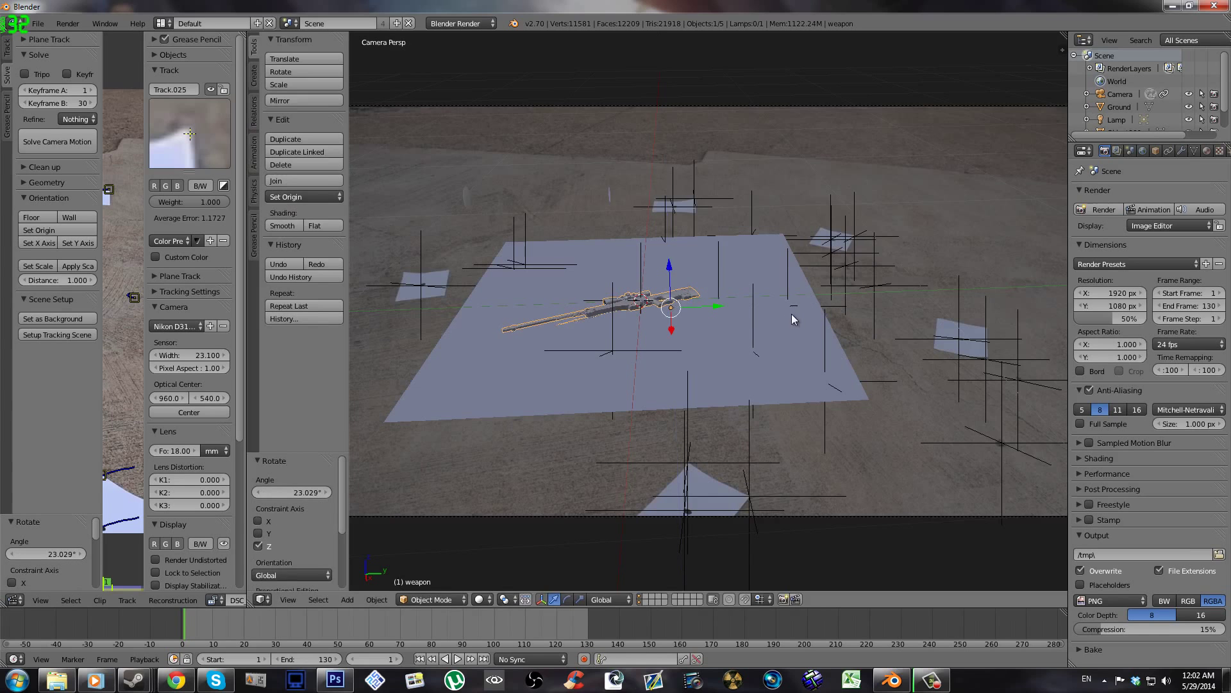
key("F12")
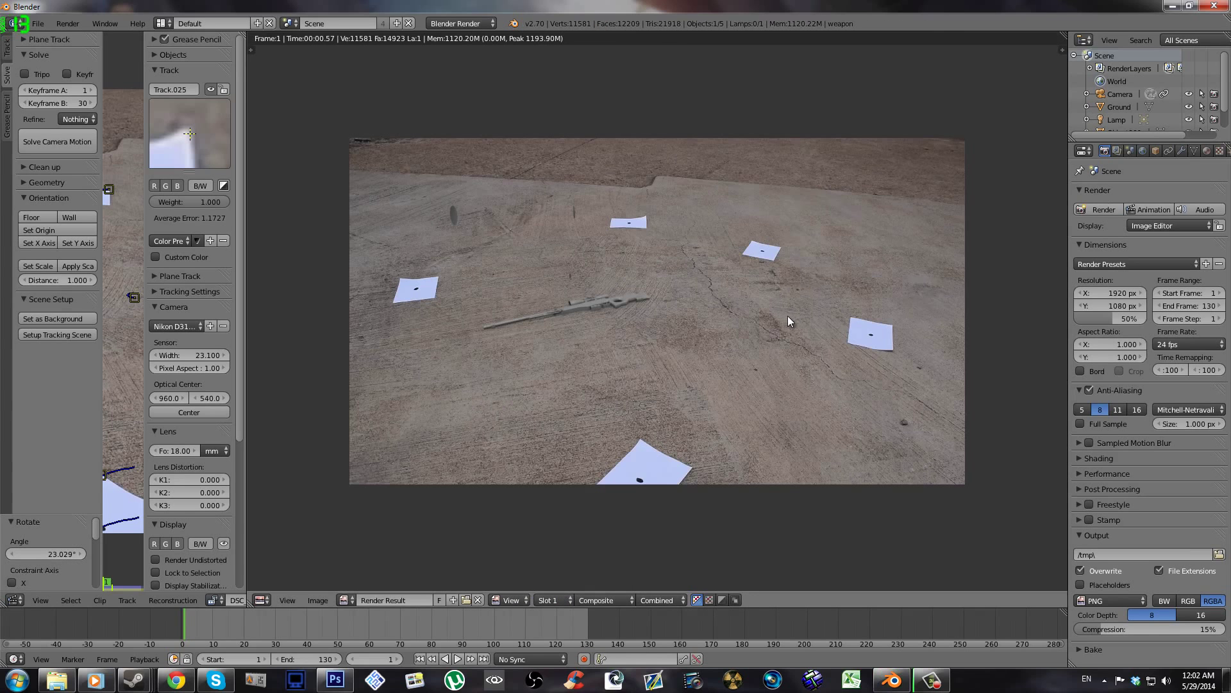
key("Escape")
- Scale the rifle up by about 1.72 and the ground plane by about 1.98, and test-render frame 1
key("s")
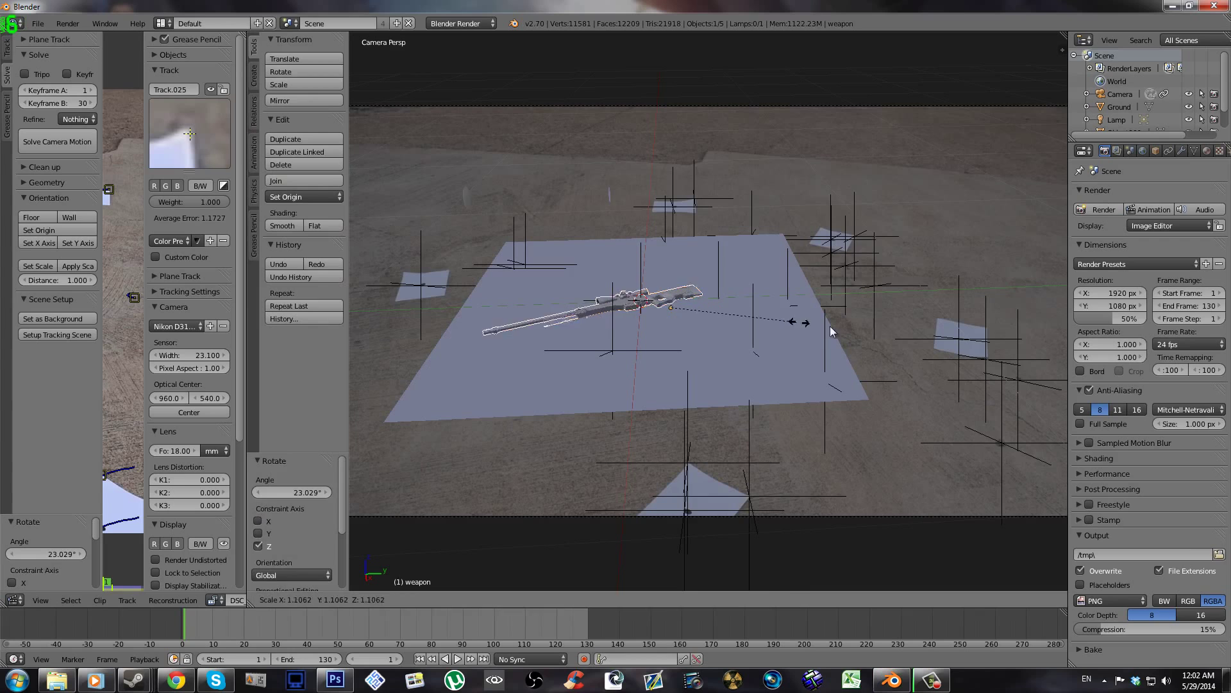
left_click(736, 319)
right_click(575, 360)
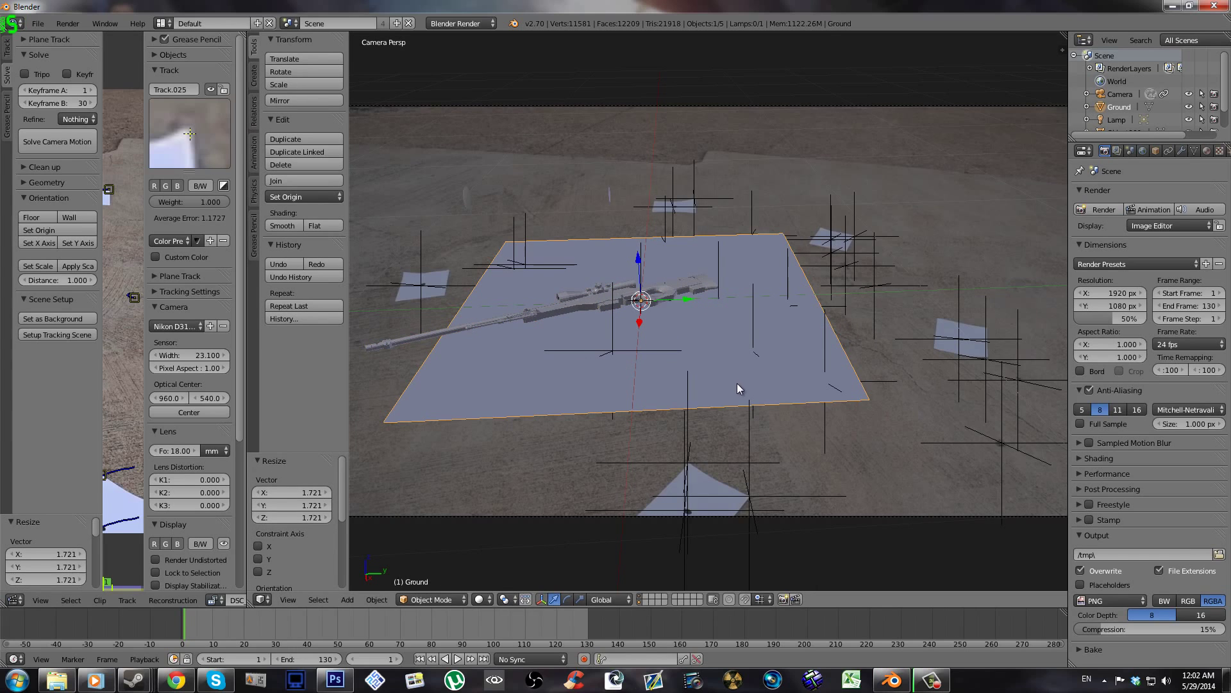
key("s")
left_click(968, 447)
key("F12")
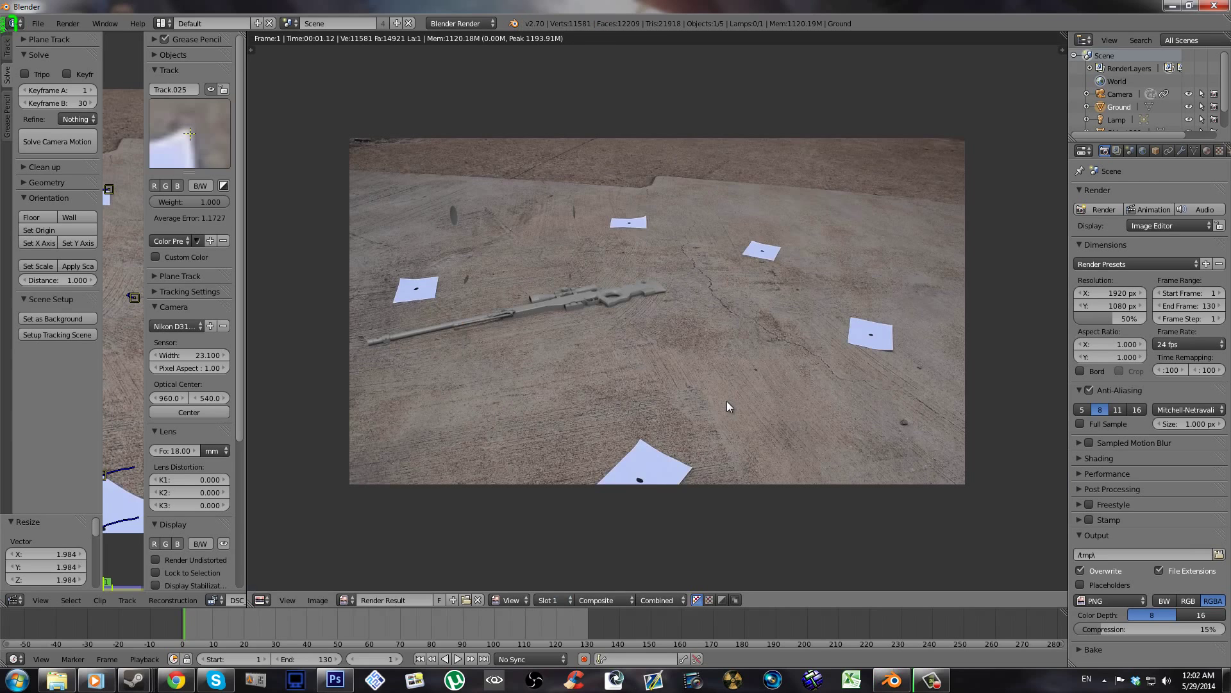
key("Escape")
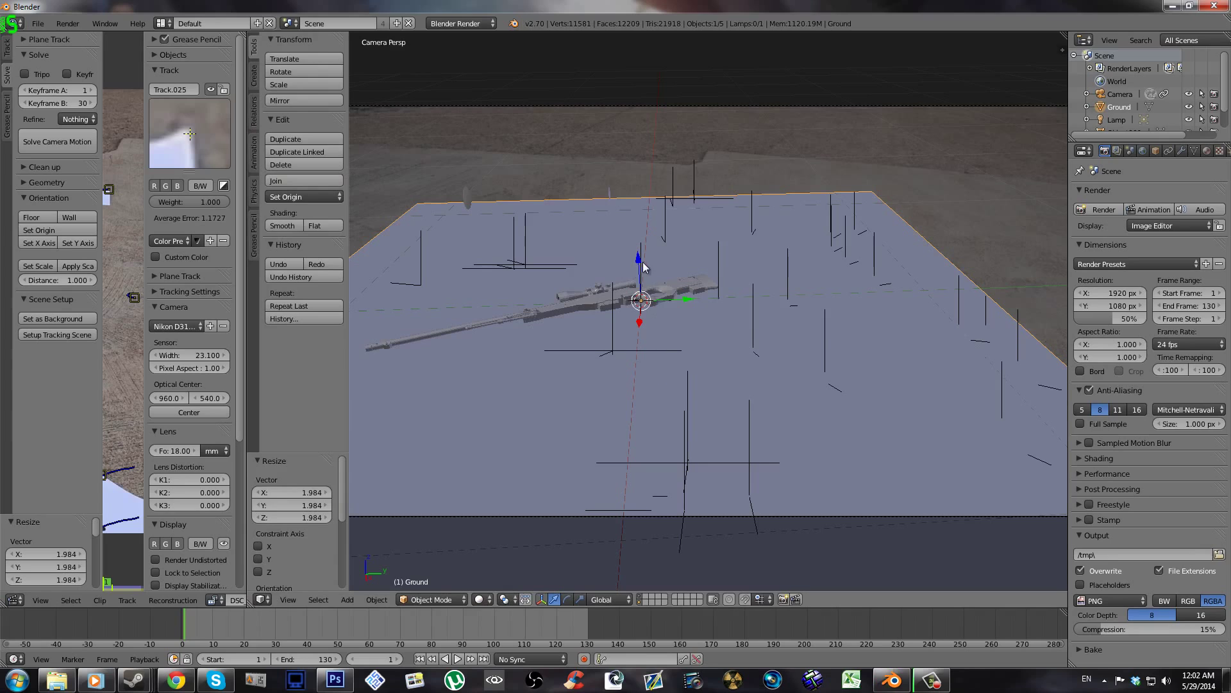
- Create a new material for the rifle and widen the Properties editor
right_click(591, 300)
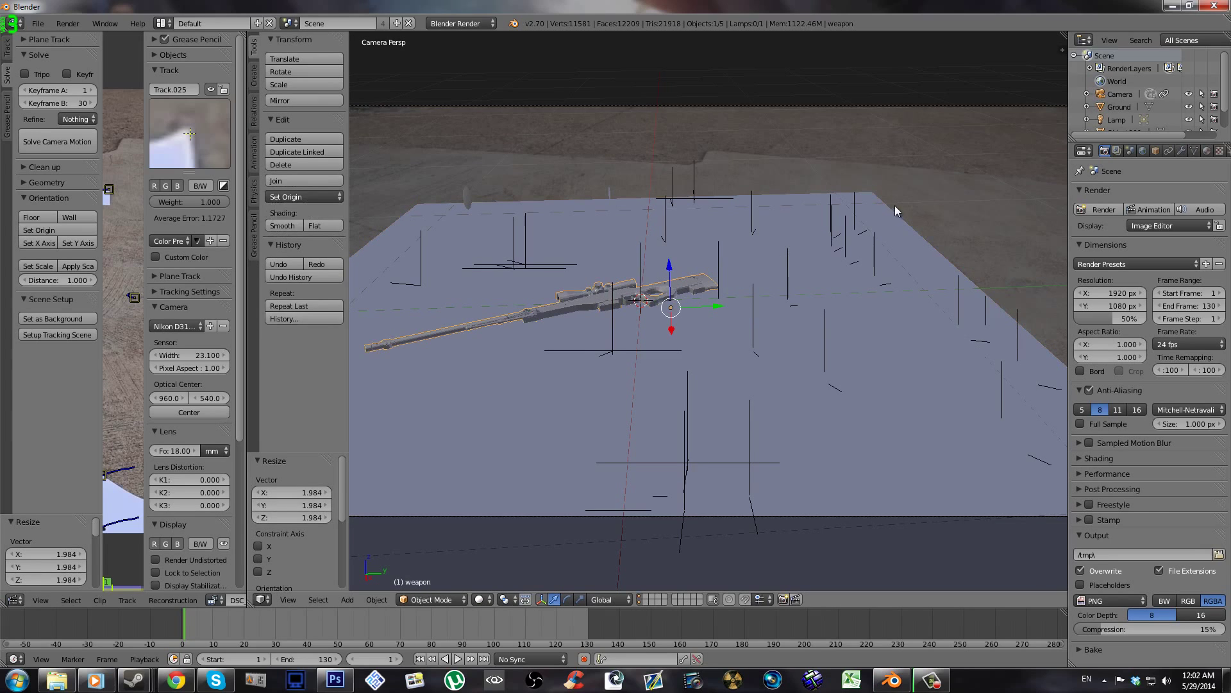
left_click(1208, 151)
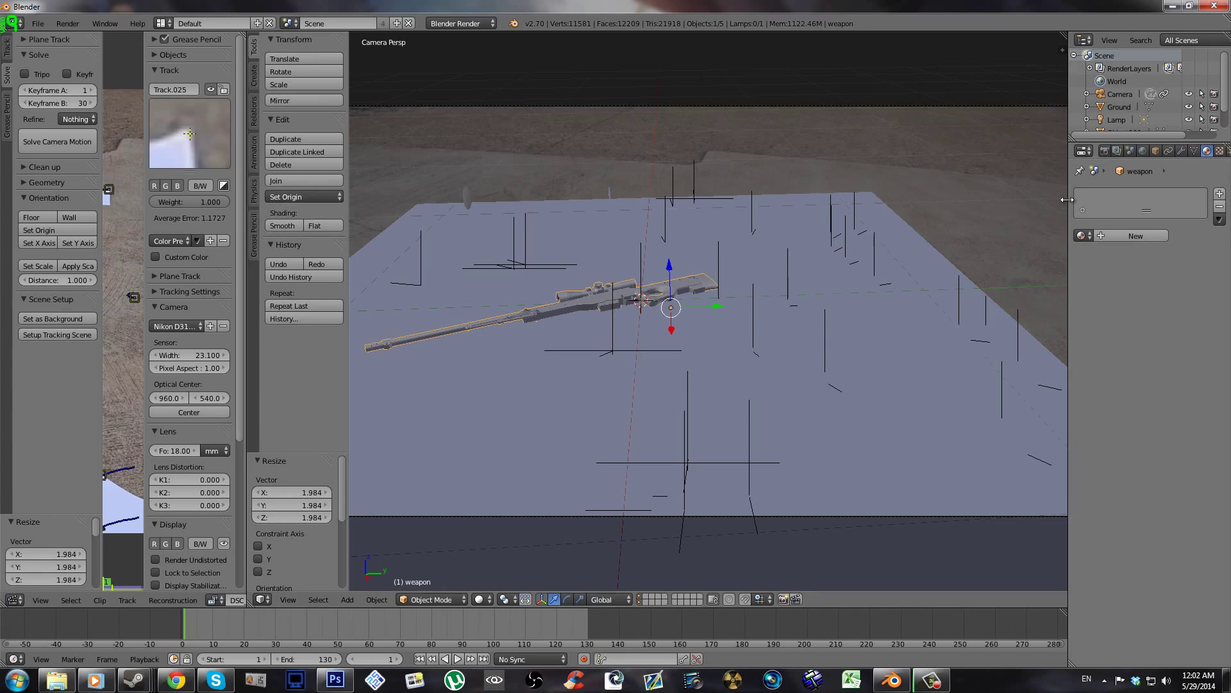
left_click(1142, 234)
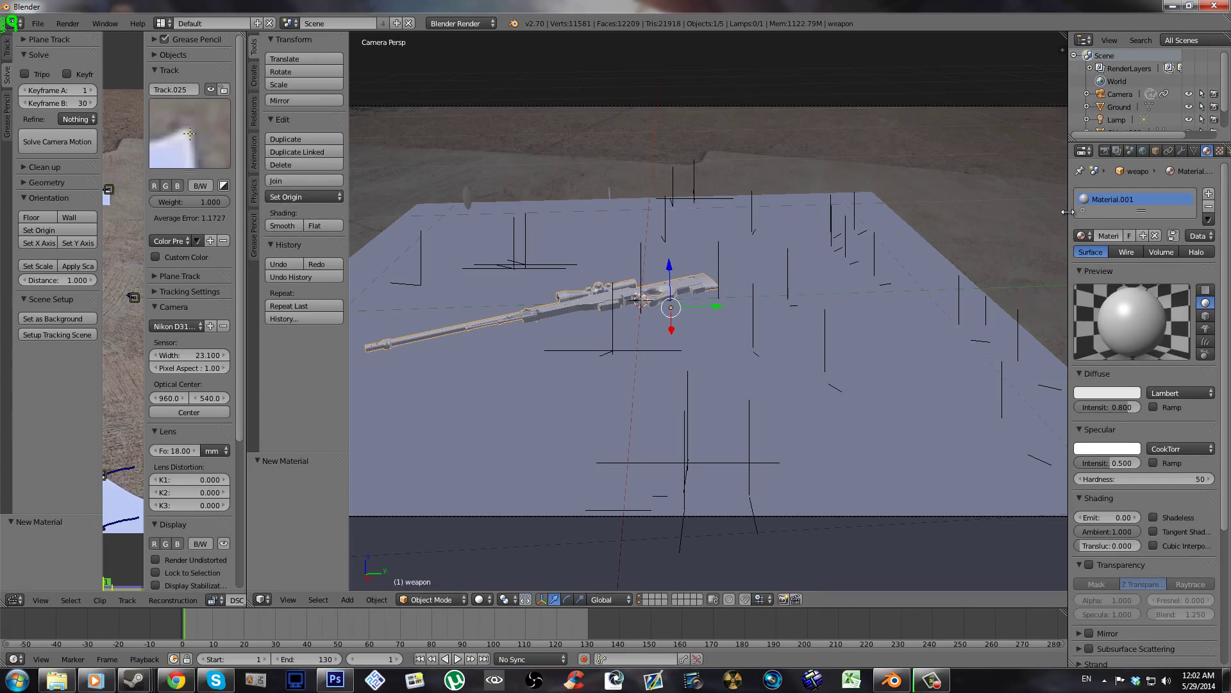
left_click_drag(1068, 211, 989, 199)
left_click(1145, 153)
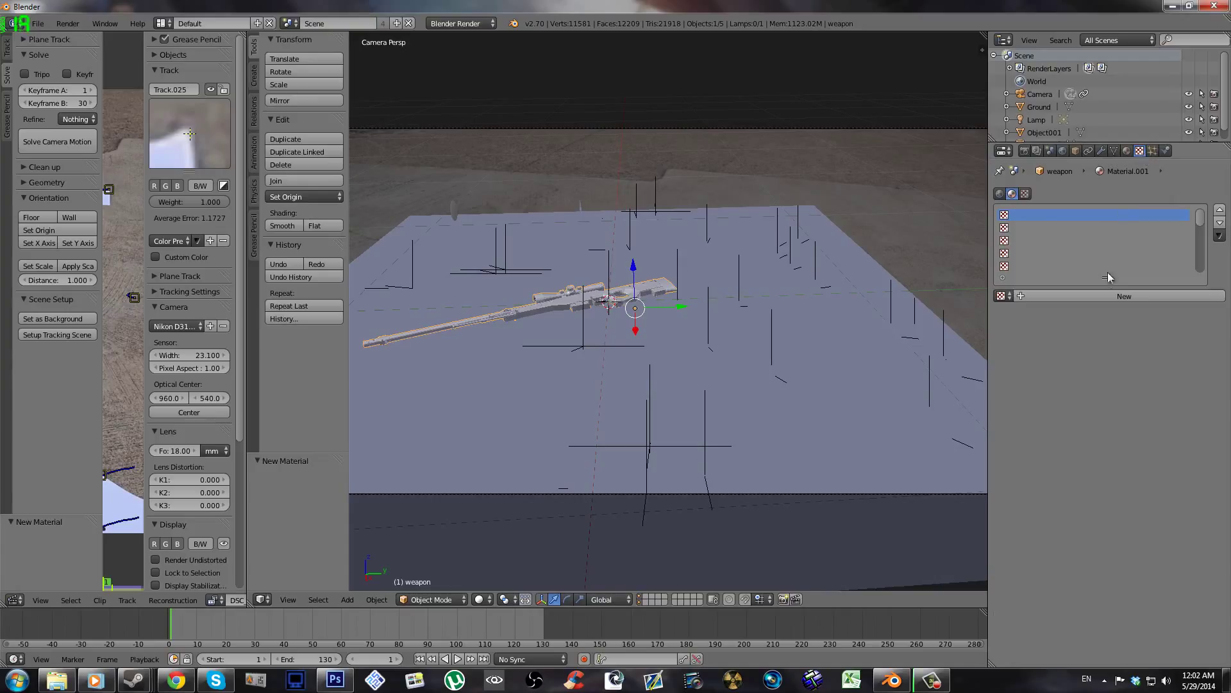
left_click(1098, 295)
left_click(1099, 313)
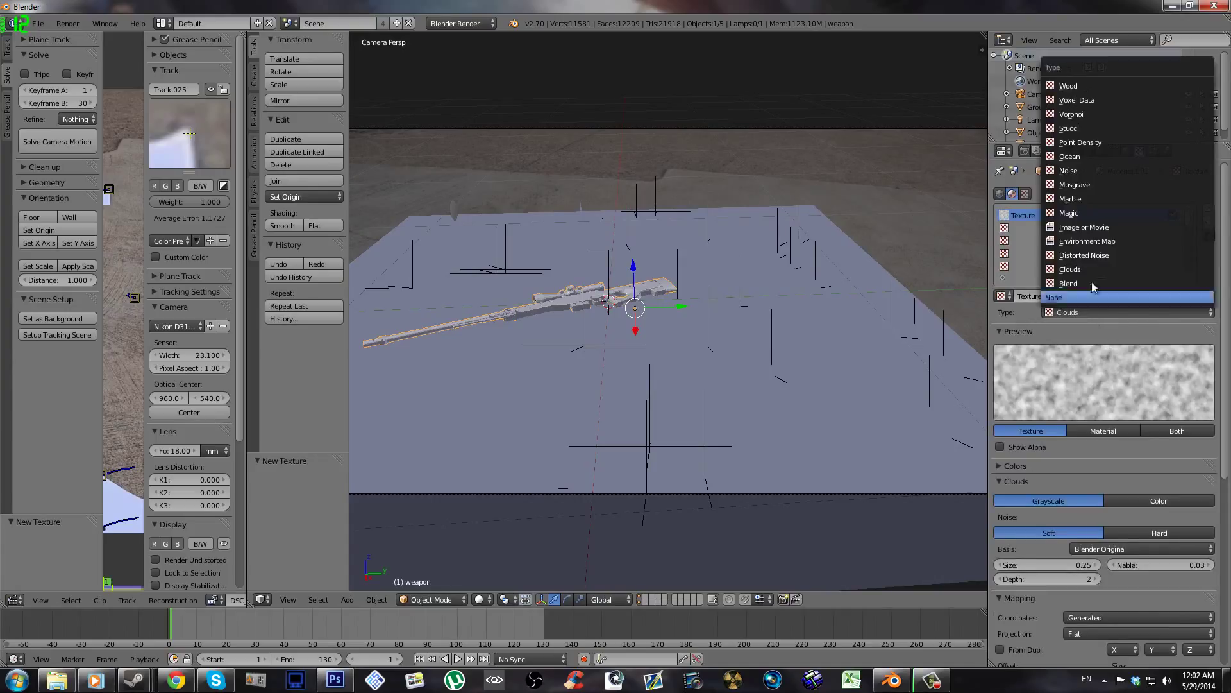
left_click(1083, 226)
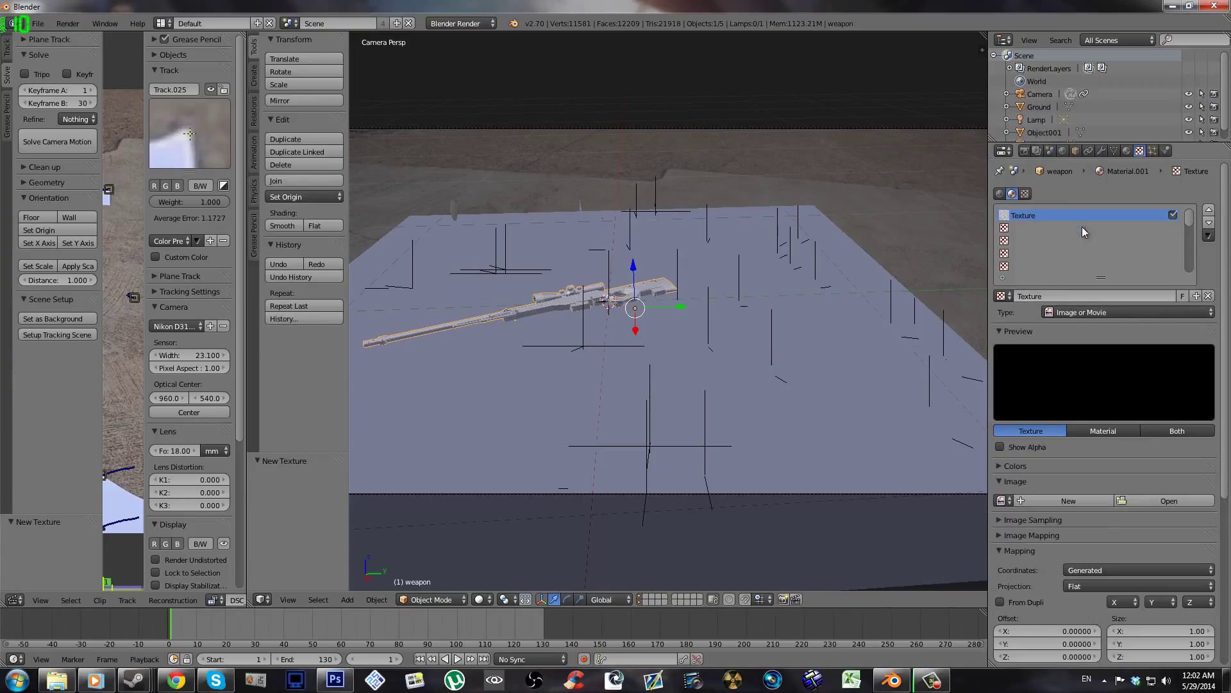
left_click(1208, 296)
left_click(1128, 152)
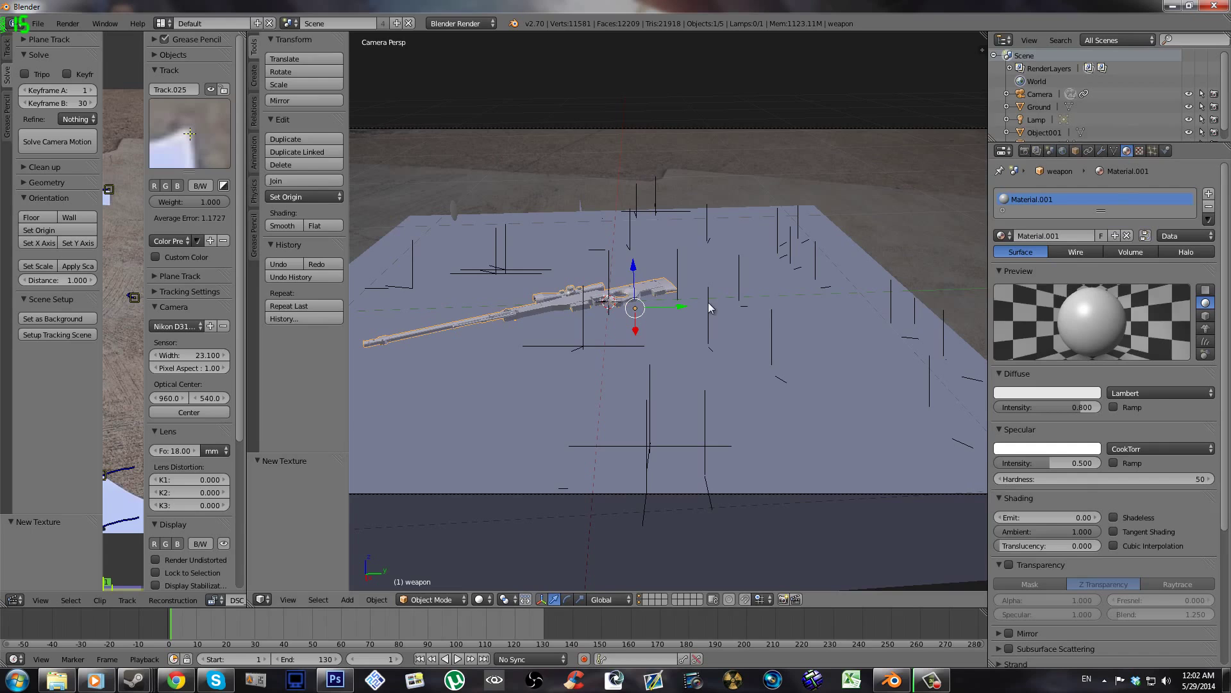
- Test-render frame 1, and delete the stray object Object001 beyond the ground plane's far edge
key("F12")
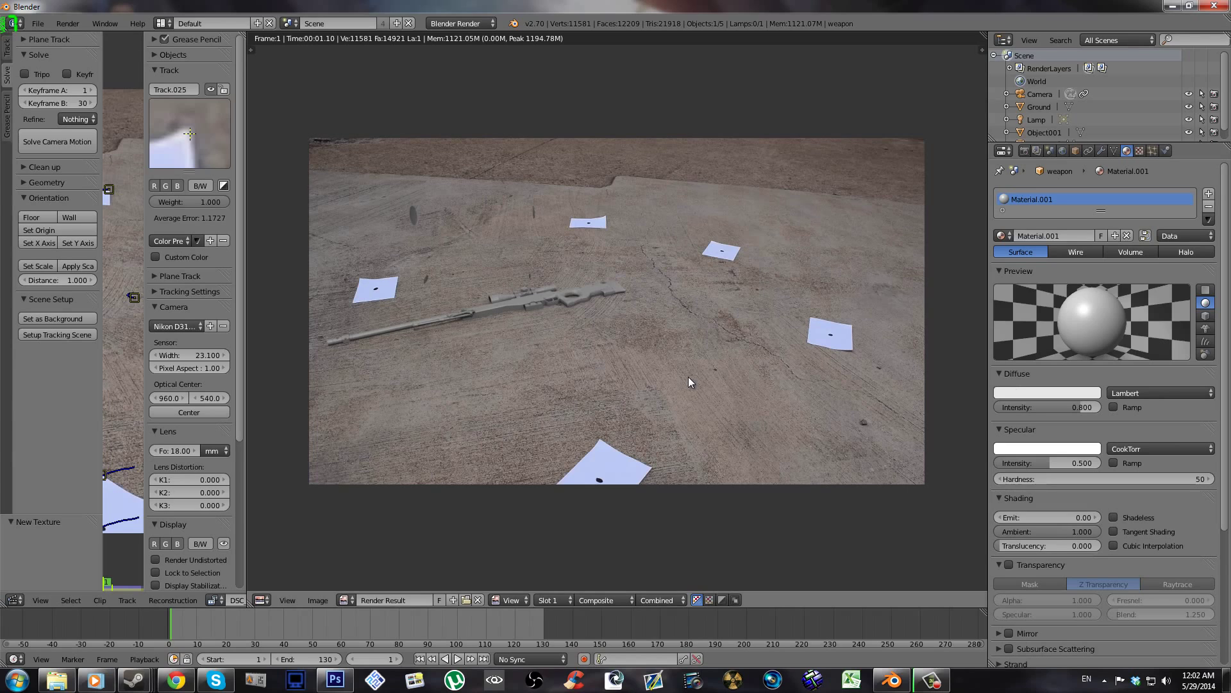
key("Escape")
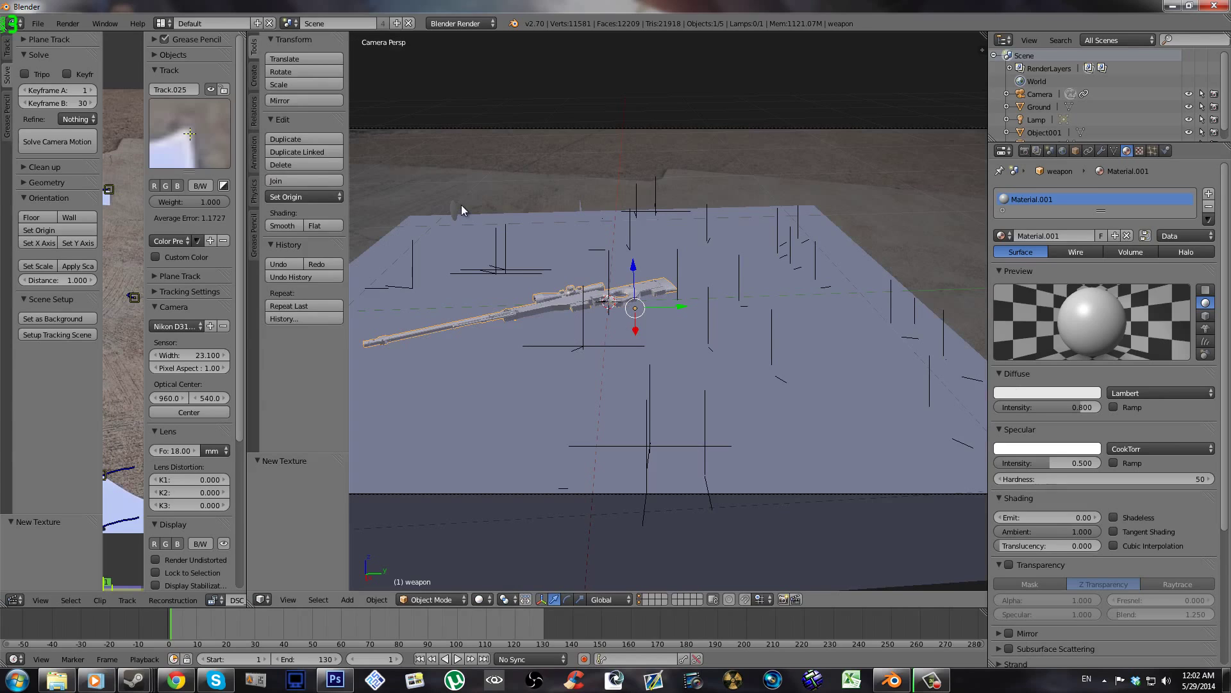
key("Delete")
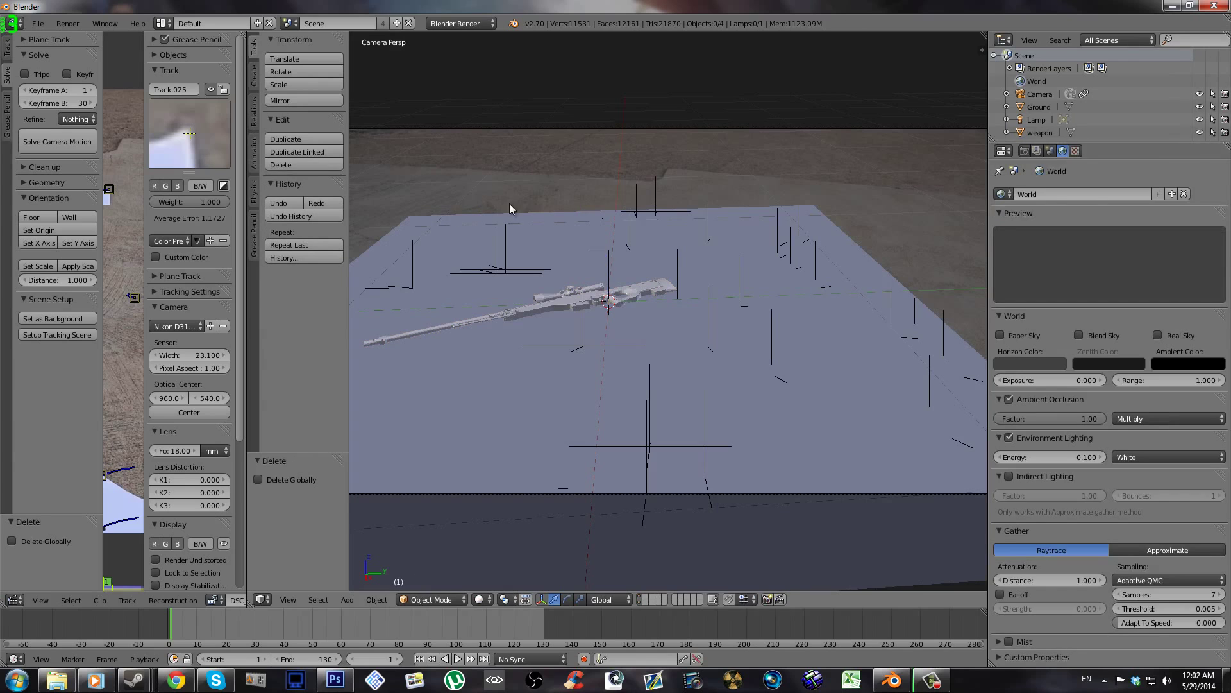
right_click(656, 301)
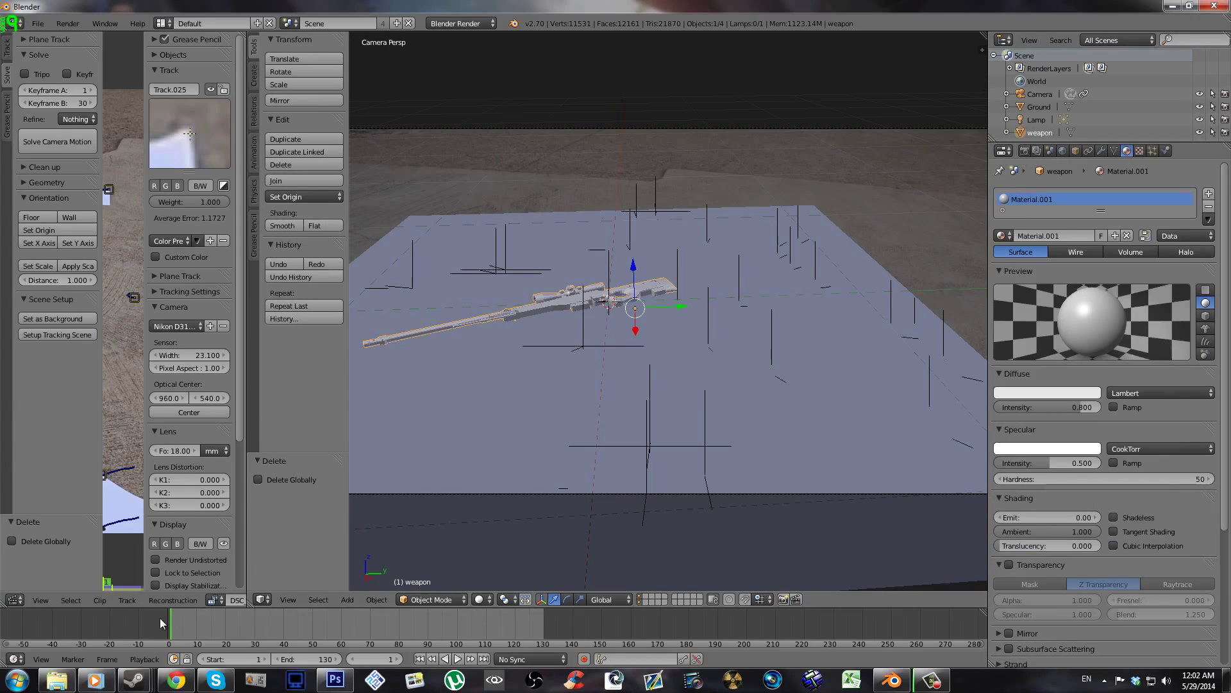
- Test-render frames 123 and 100 to check the rifle's placement, and return to frame 1
left_click_drag(171, 617, 525, 626)
key("F12")
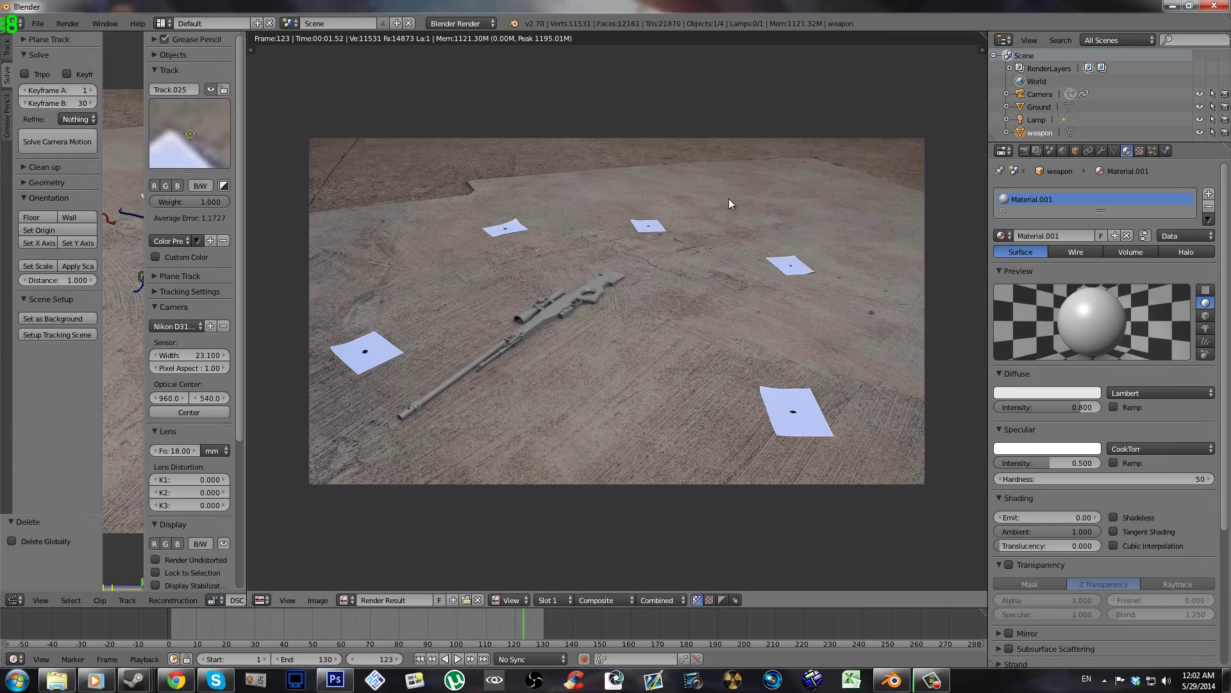
key("Escape")
left_click_drag(506, 626, 456, 626)
key("F12")
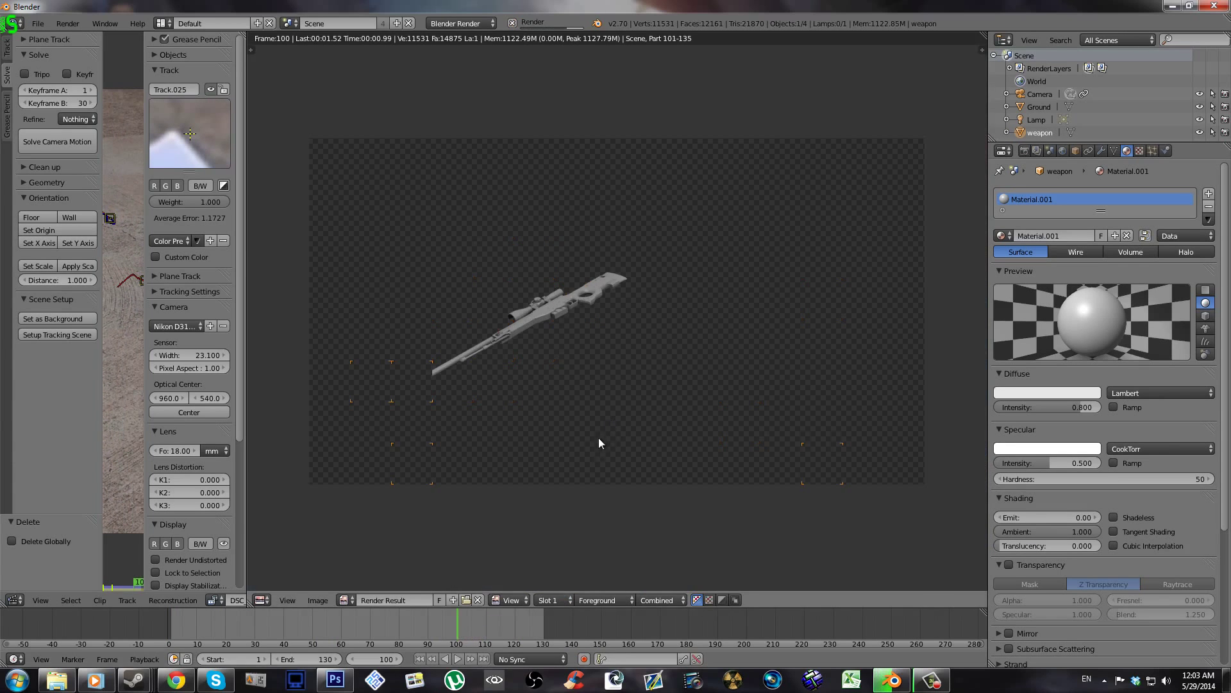
key("Escape")
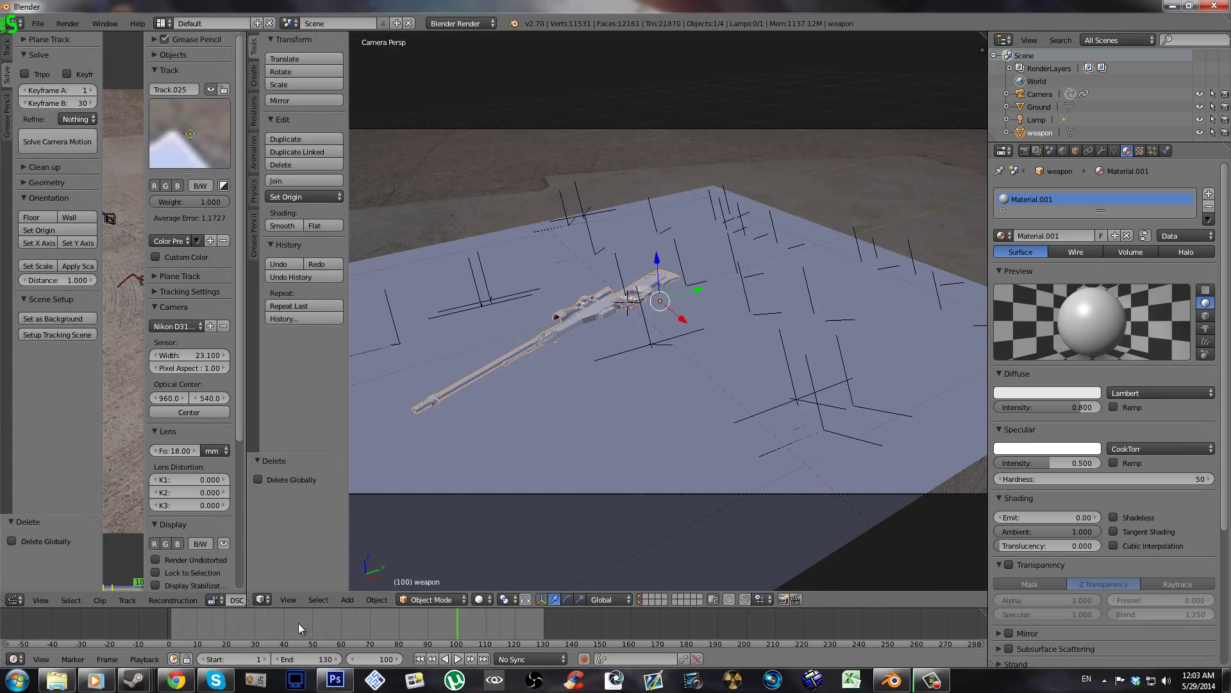
left_click_drag(298, 622, 171, 624)
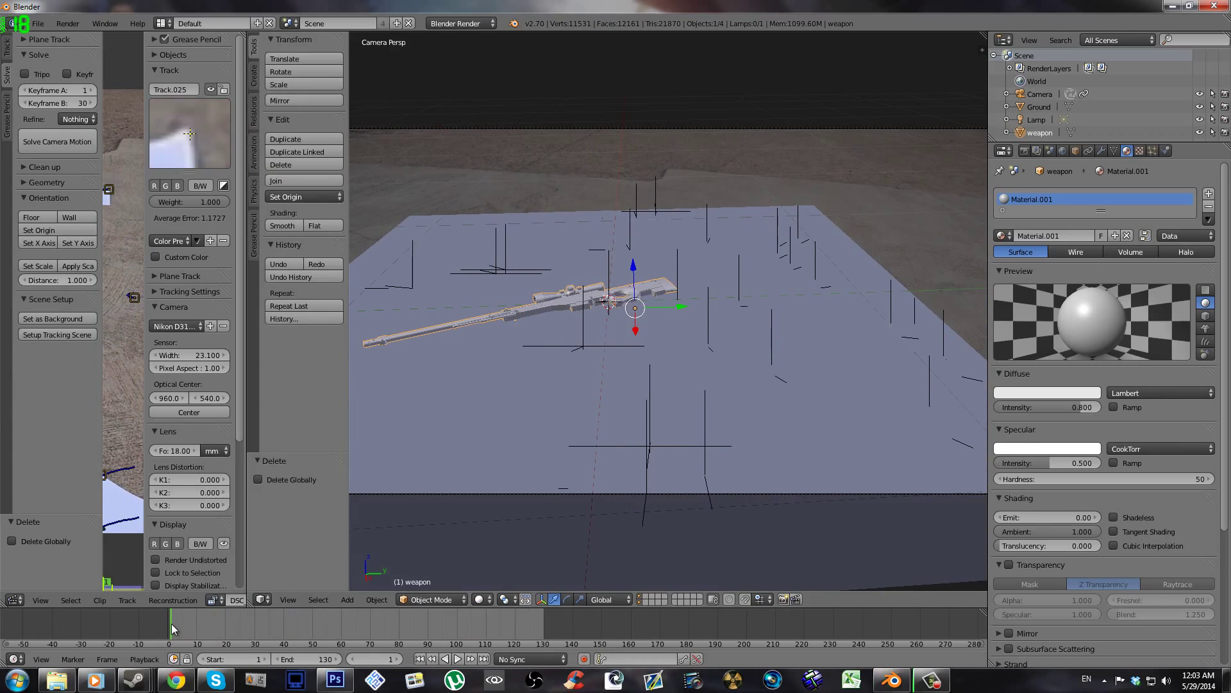
- Set the render resolution to 1280 × 720 px at 100% scale
left_click(1024, 152)
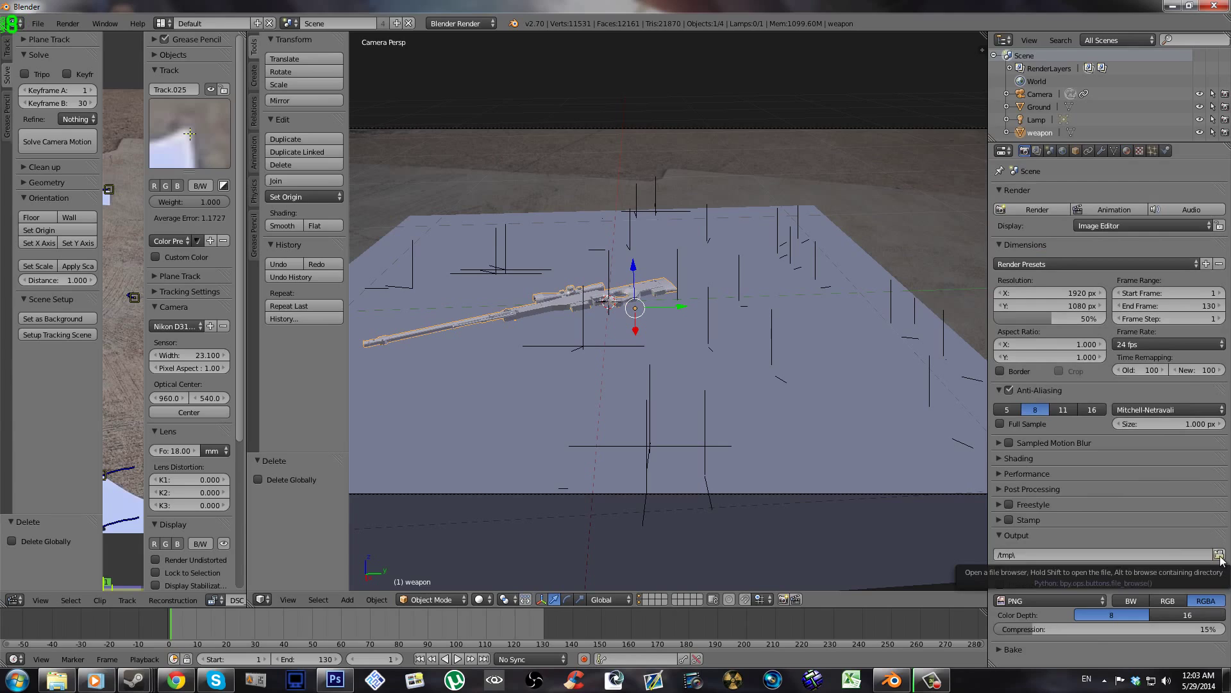
left_click(1070, 294)
type("1280")
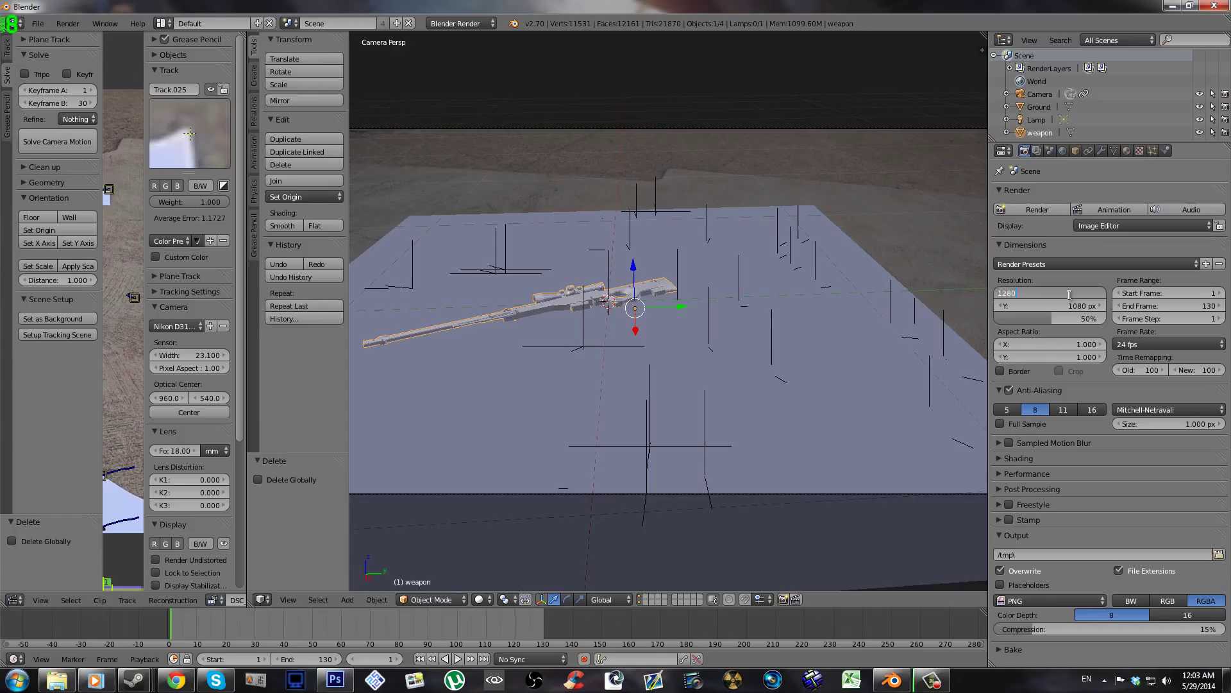
key("Tab")
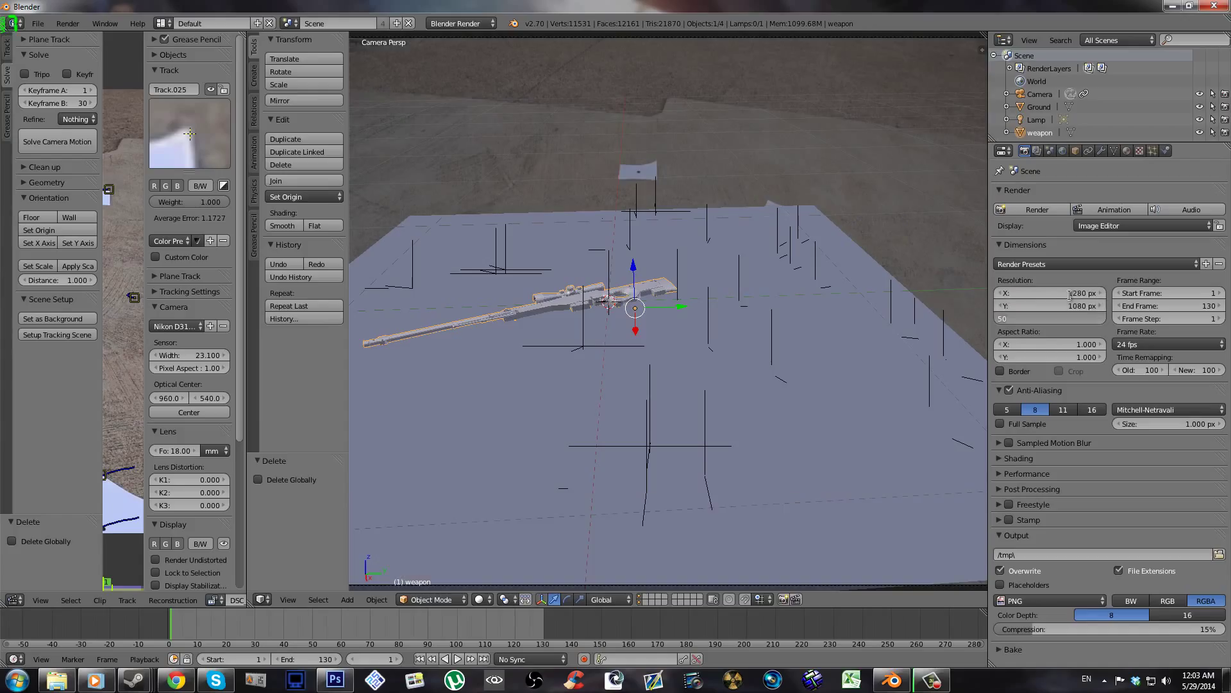
left_click(1073, 303)
left_click(1073, 303)
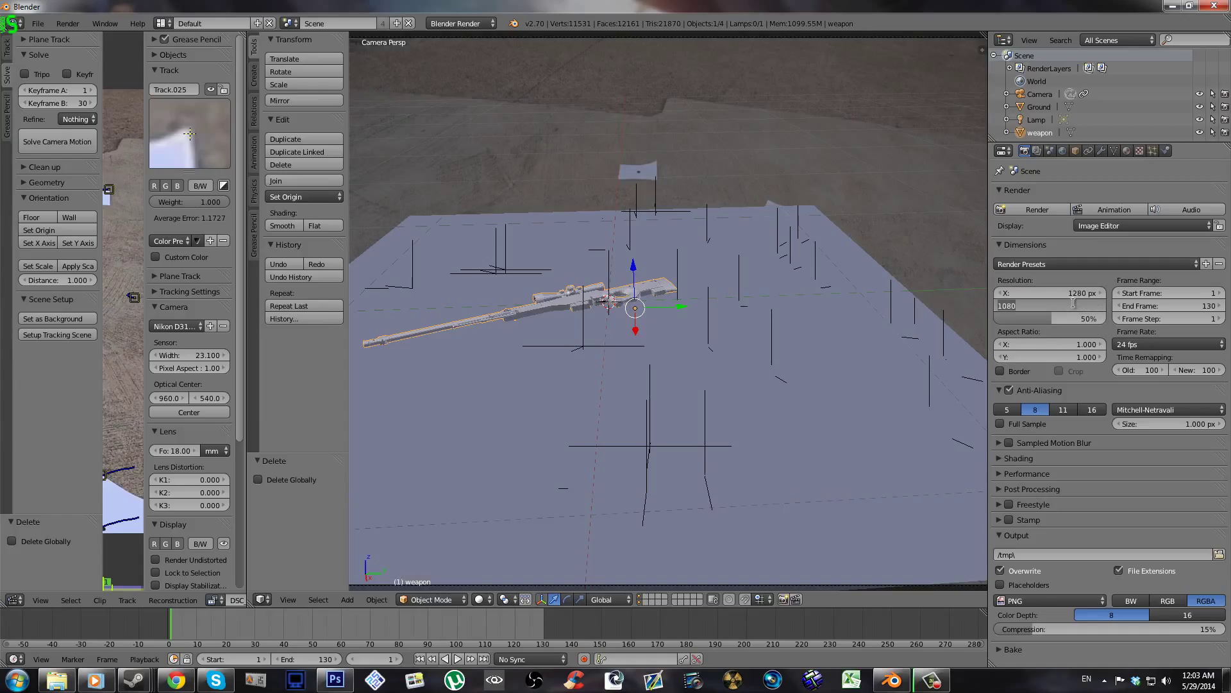
key("Return")
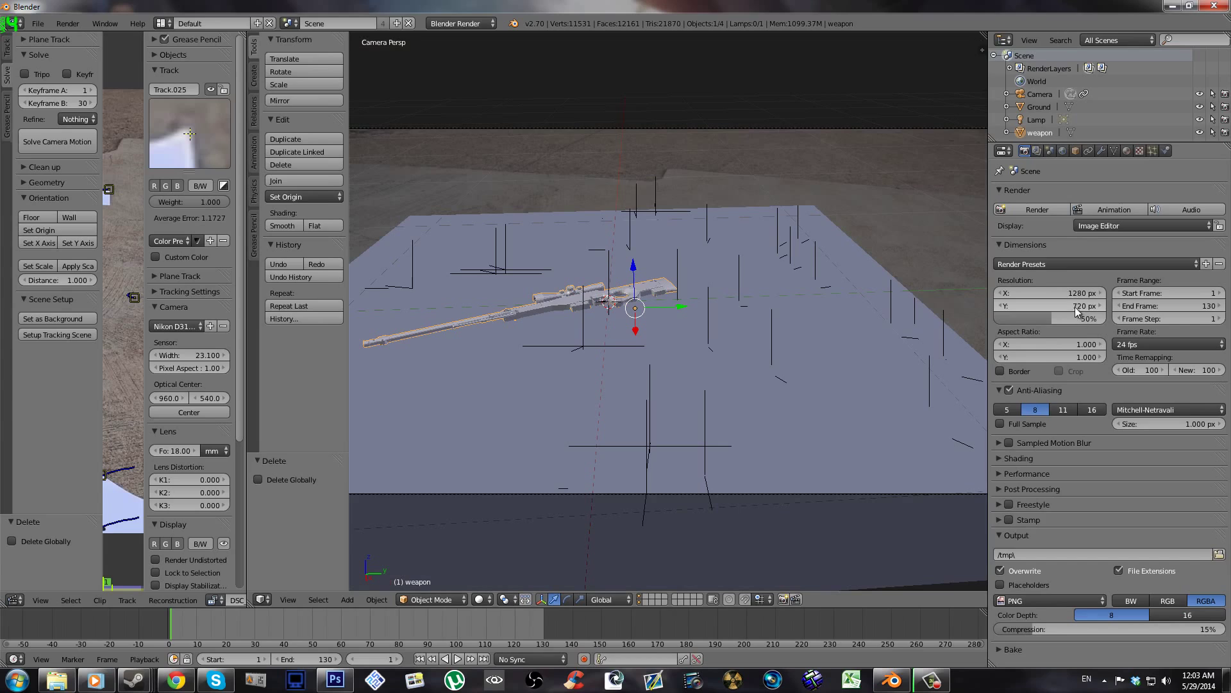
left_click_drag(1083, 319, 1123, 320)
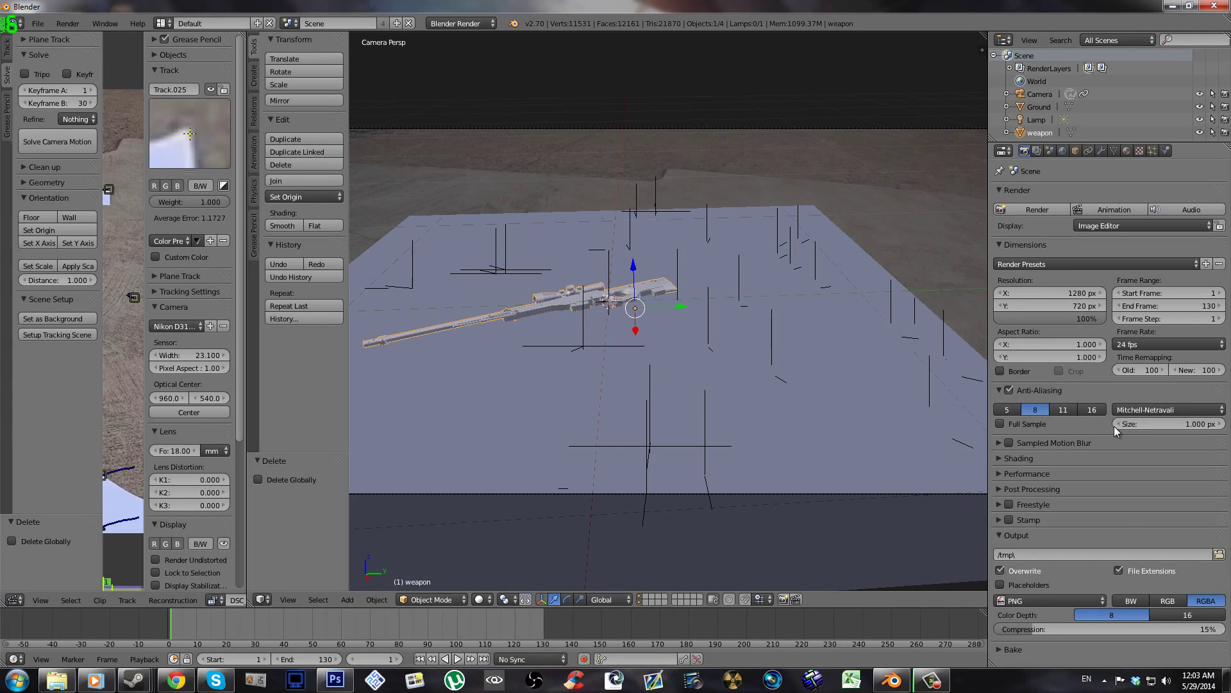
- Set the output format to H.264 and the output file to awp on the Desktop
left_click(1085, 600)
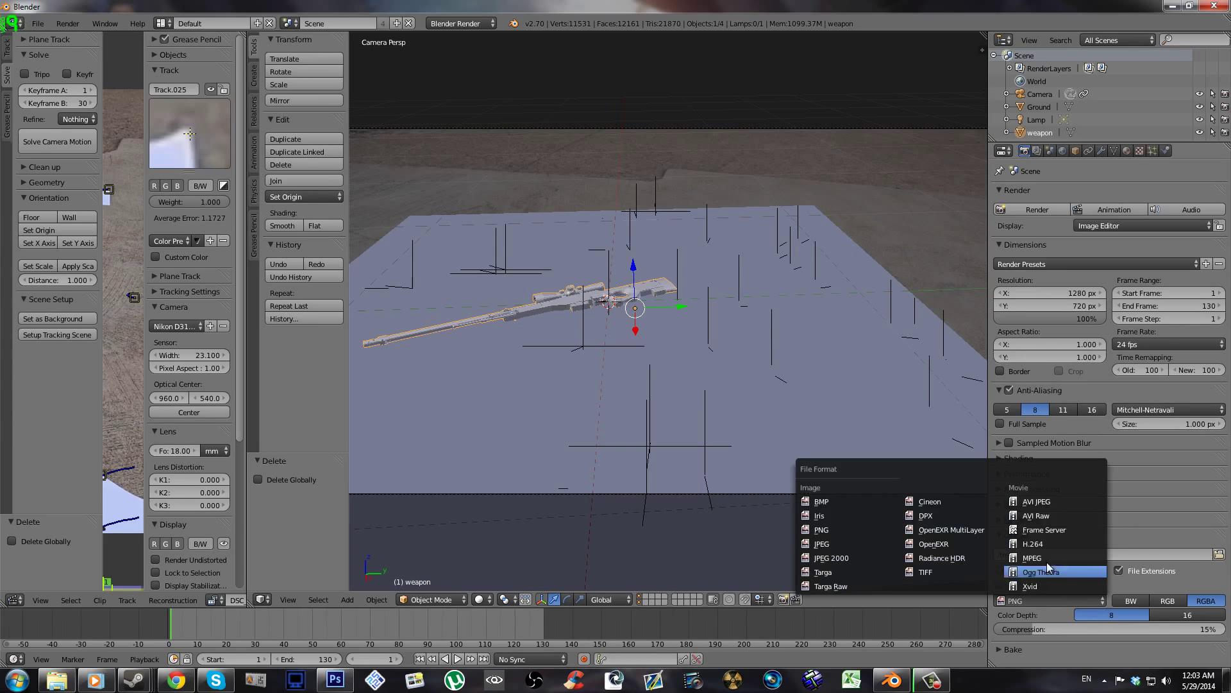
left_click(1046, 544)
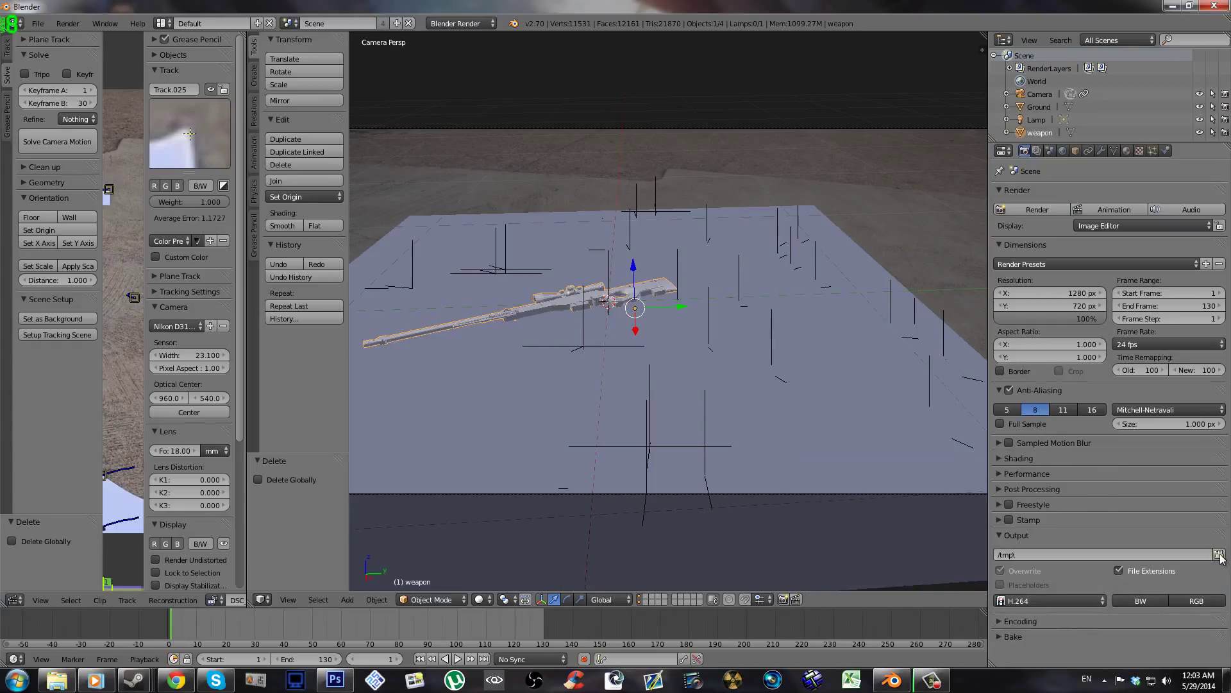
left_click(1219, 554)
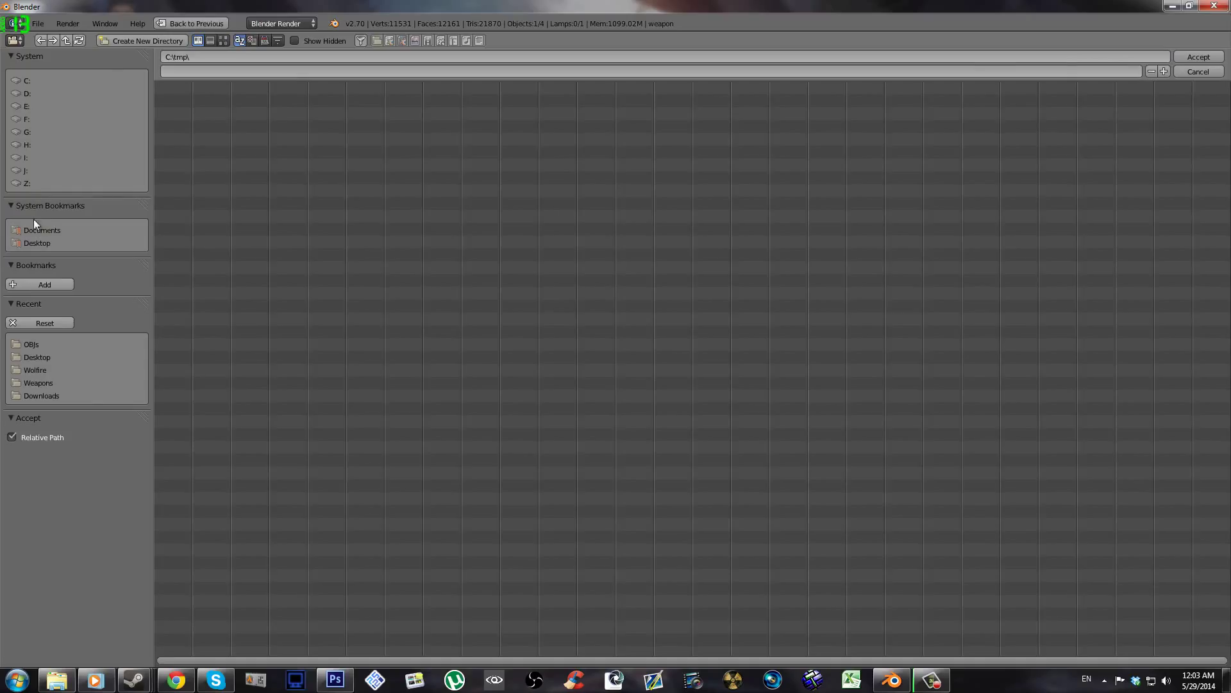
left_click(37, 243)
left_click(198, 71)
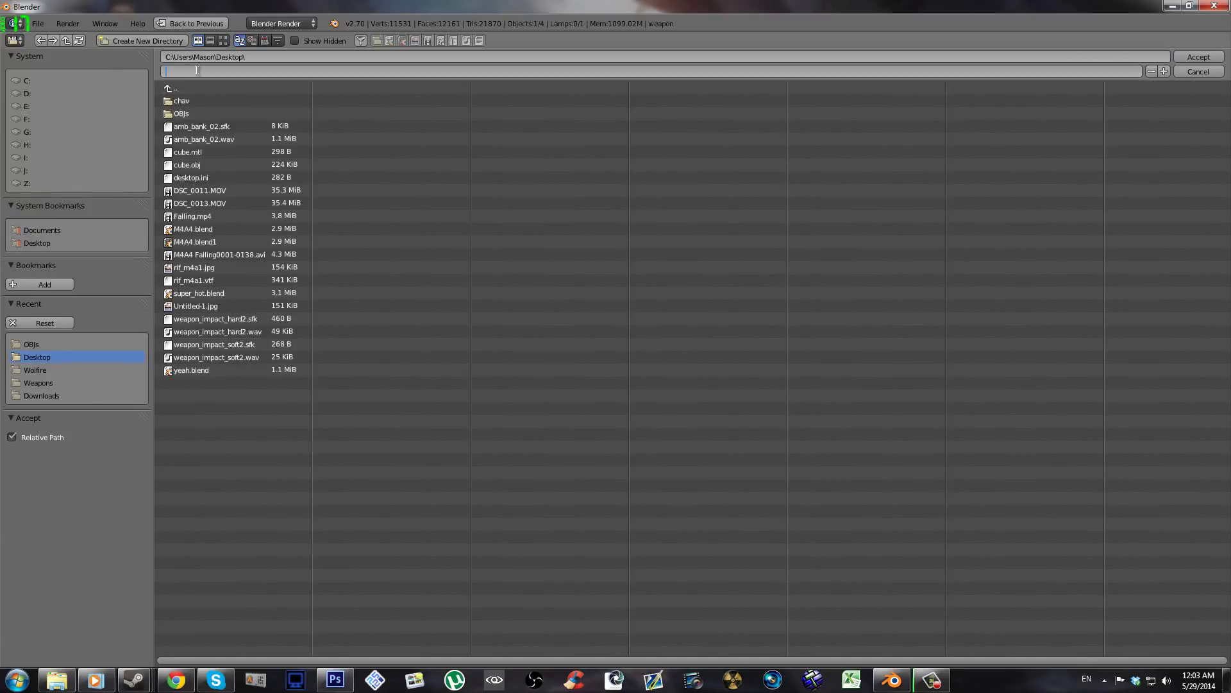
type("awp")
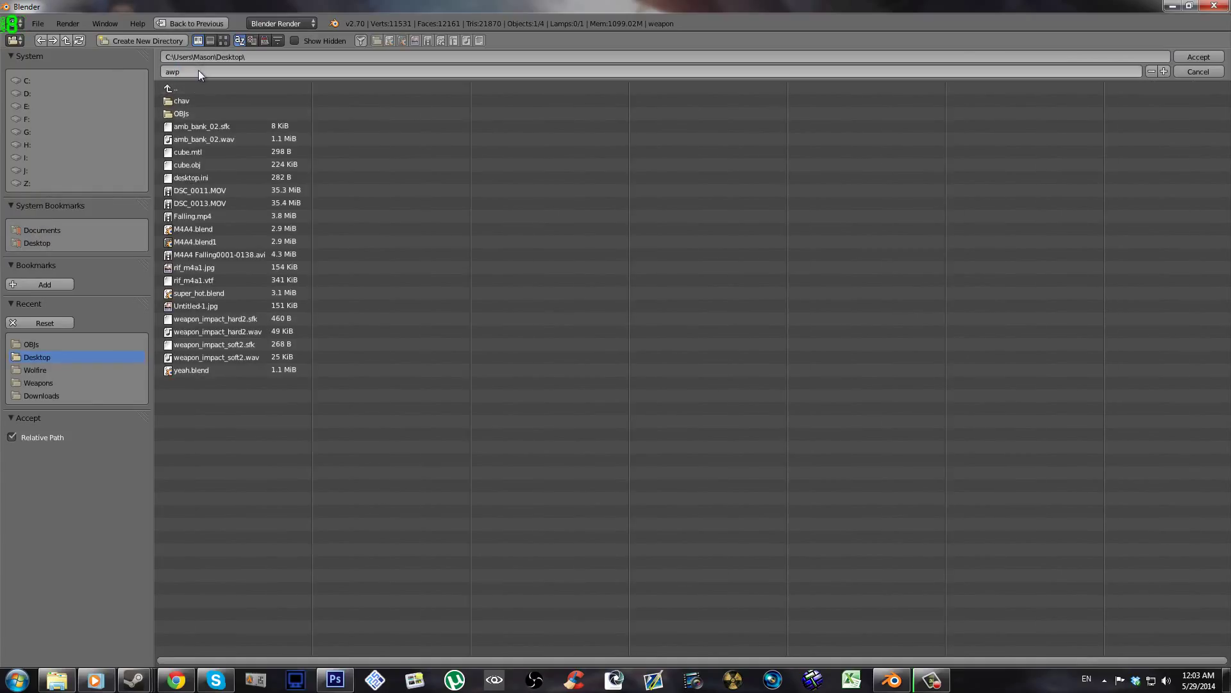
key("Return")
left_click(1192, 56)
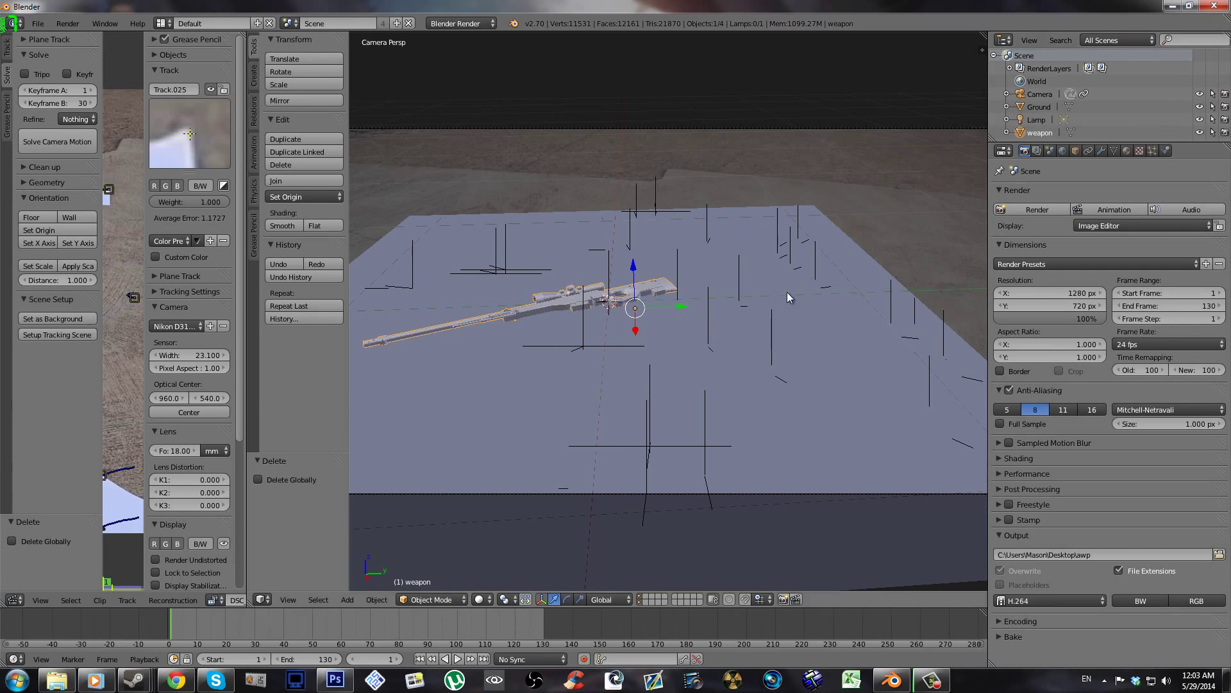
- Move the rifle about 0.218 along the Y axis and render the full animation
left_click_drag(683, 306, 742, 302)
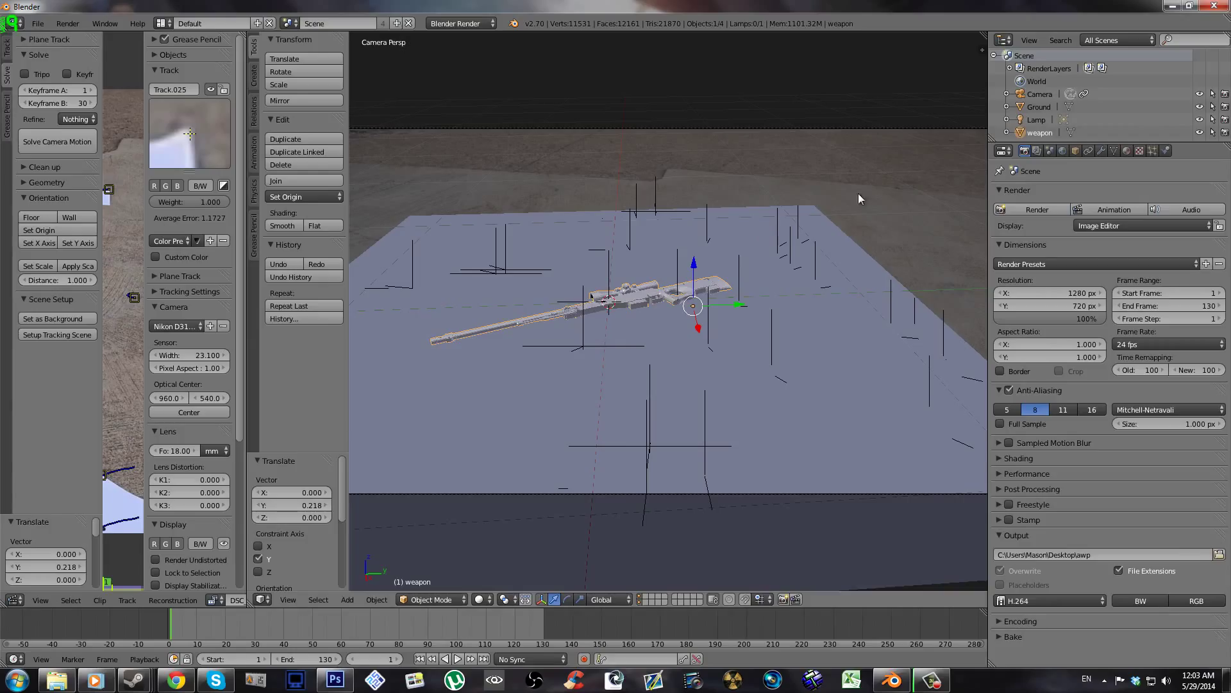
left_click(1105, 209)
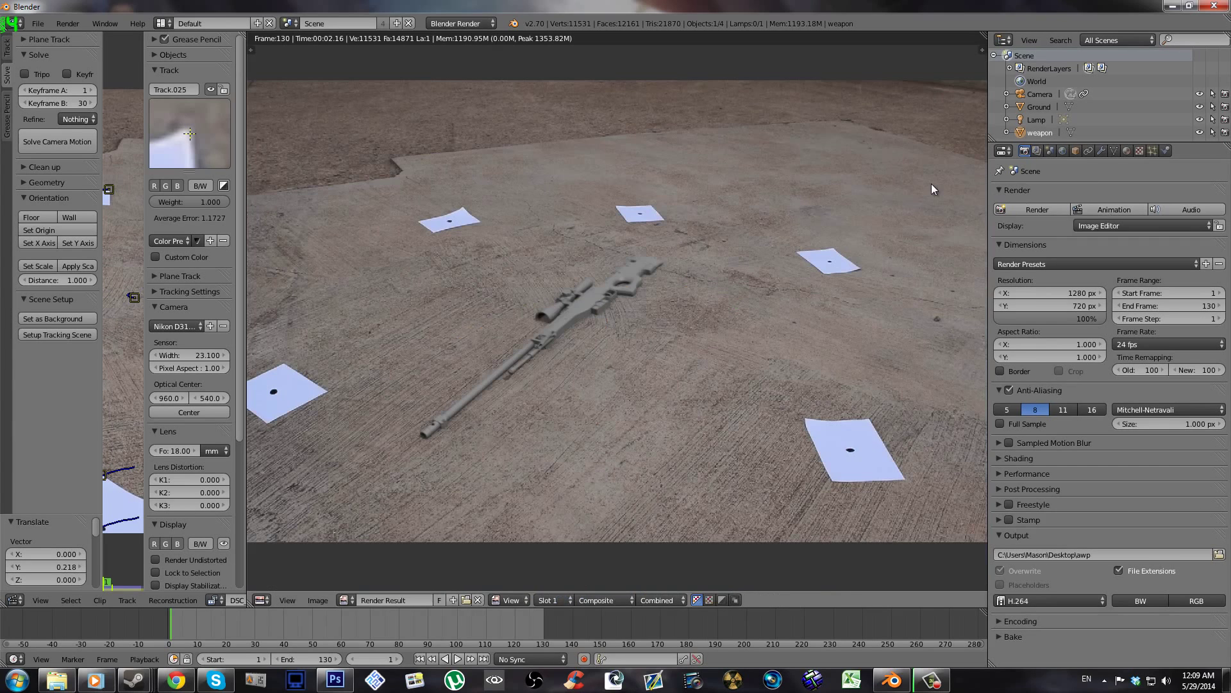
- Play the rendered awp0001-0130 video from the desktop in the media player
left_click(1175, 6)
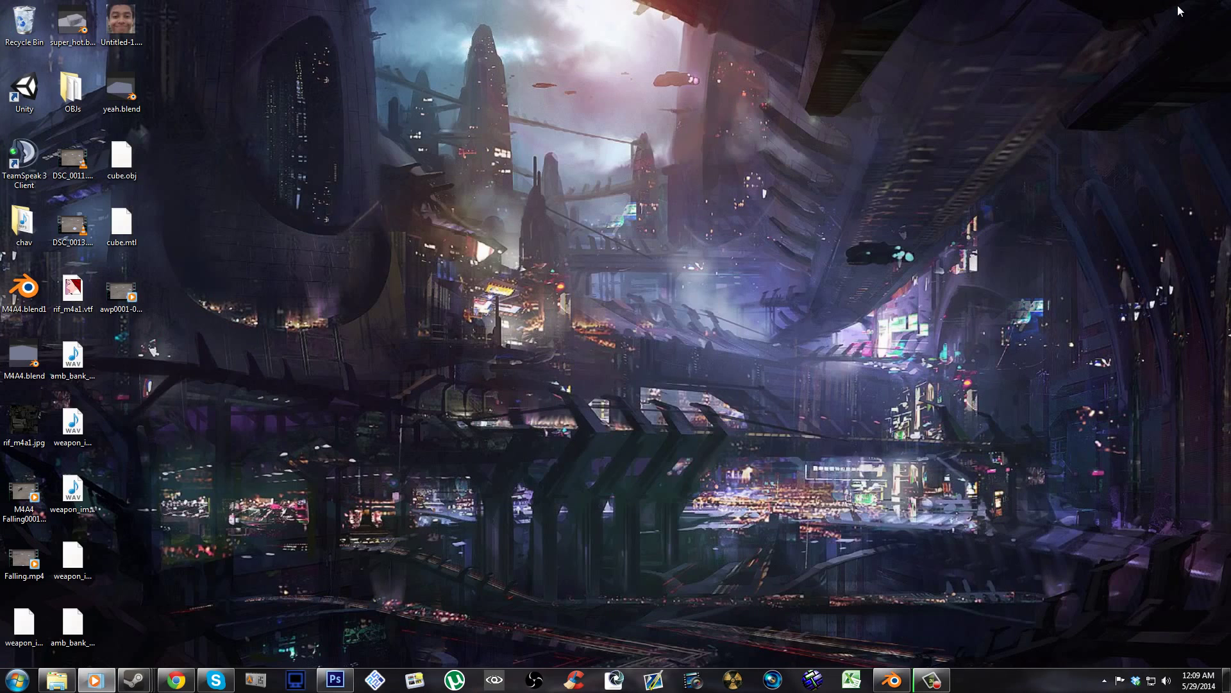
left_click(121, 294)
double_click(126, 302)
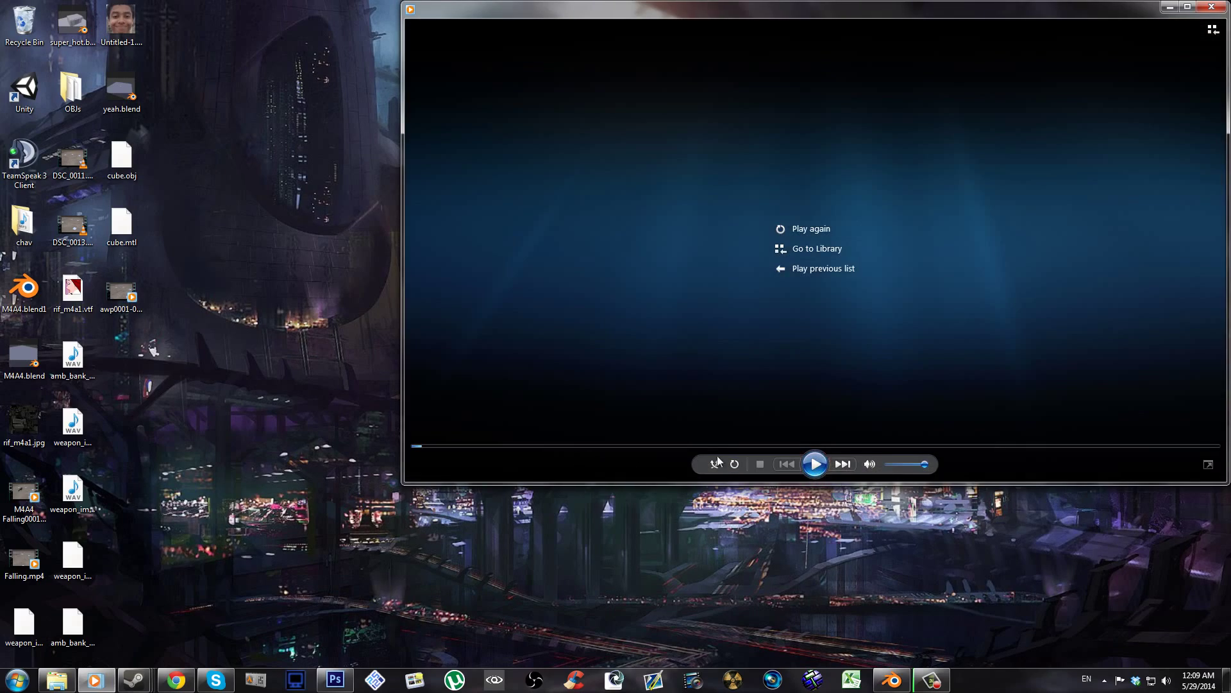
left_click(816, 464)
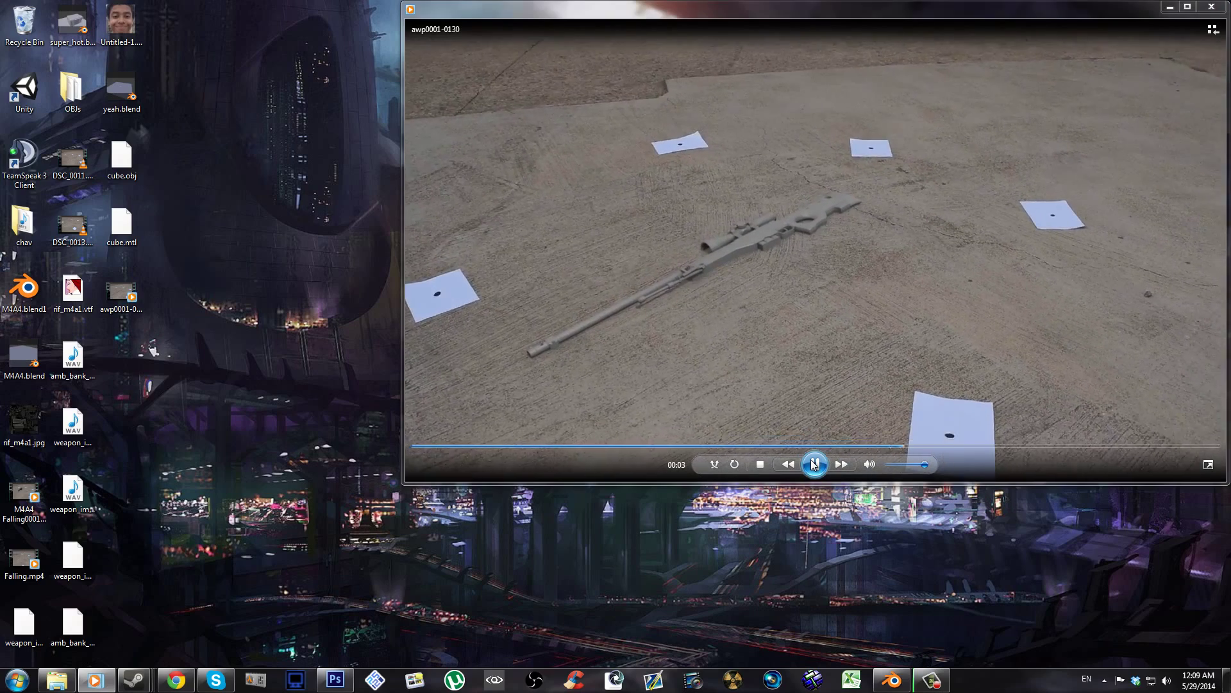
left_click(815, 463)
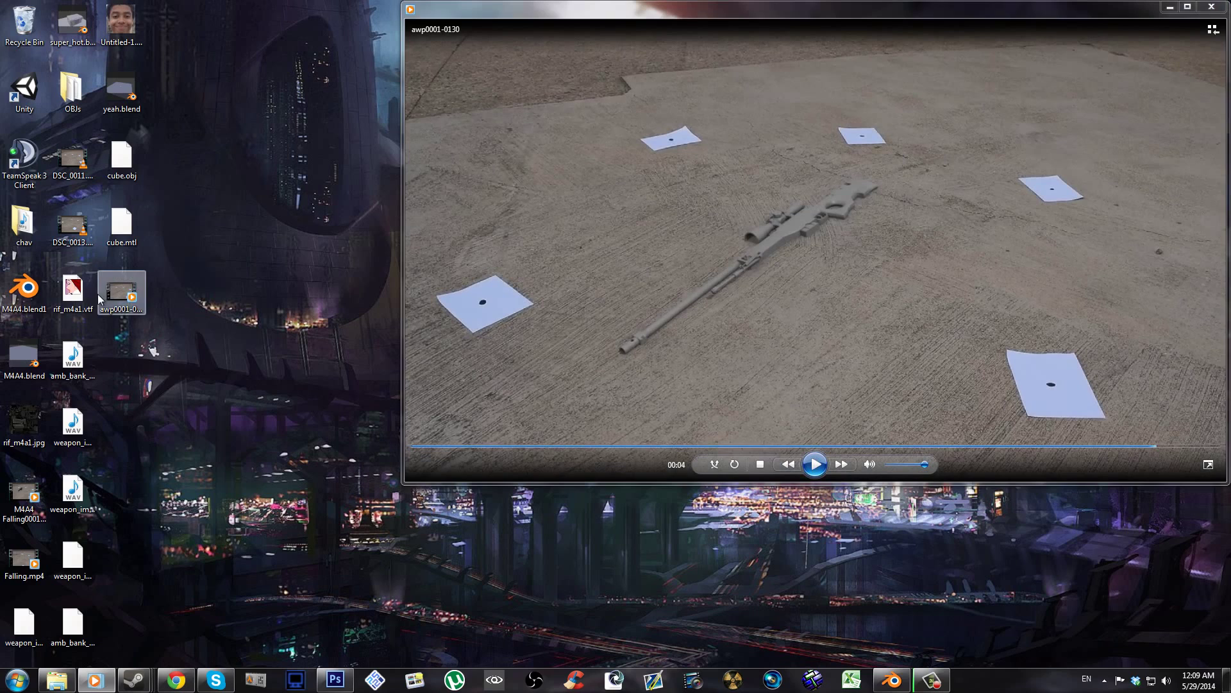
- Launch HandBrake and open awp0001-0130.avi from the Desktop as the source video
key("super")
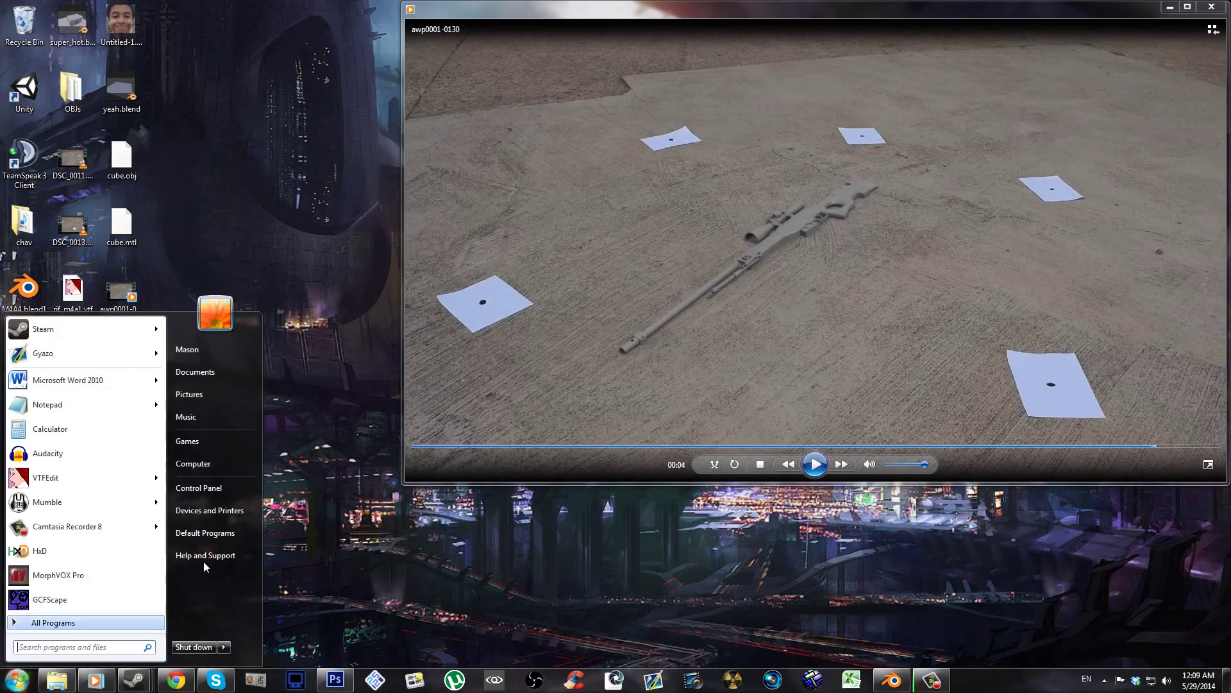
type("hand")
key("Return")
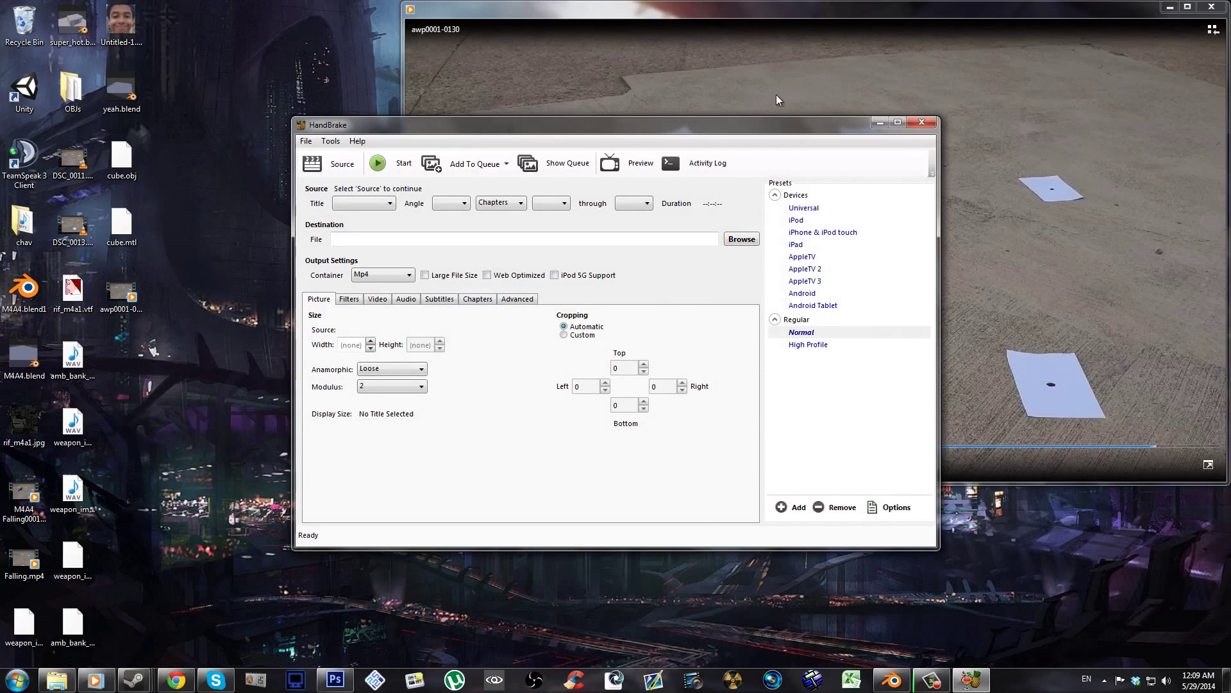
left_click(320, 163)
left_click(404, 204)
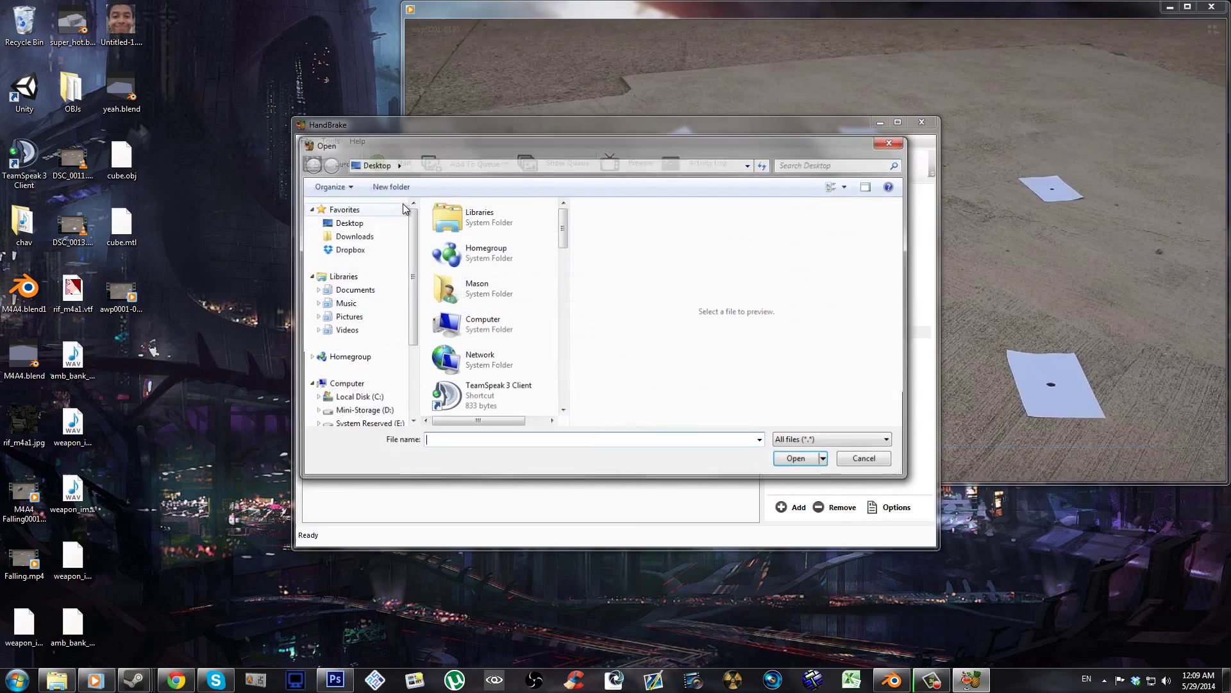
left_click(358, 226)
left_click_drag(561, 245, 568, 309)
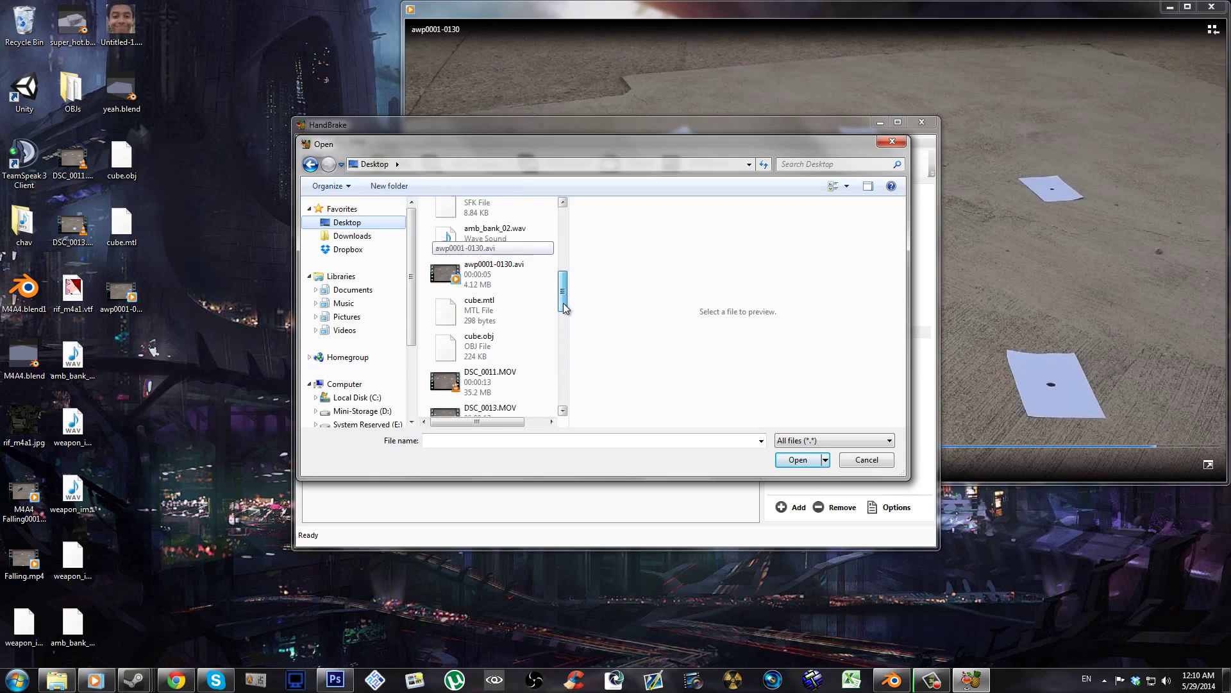
double_click(510, 287)
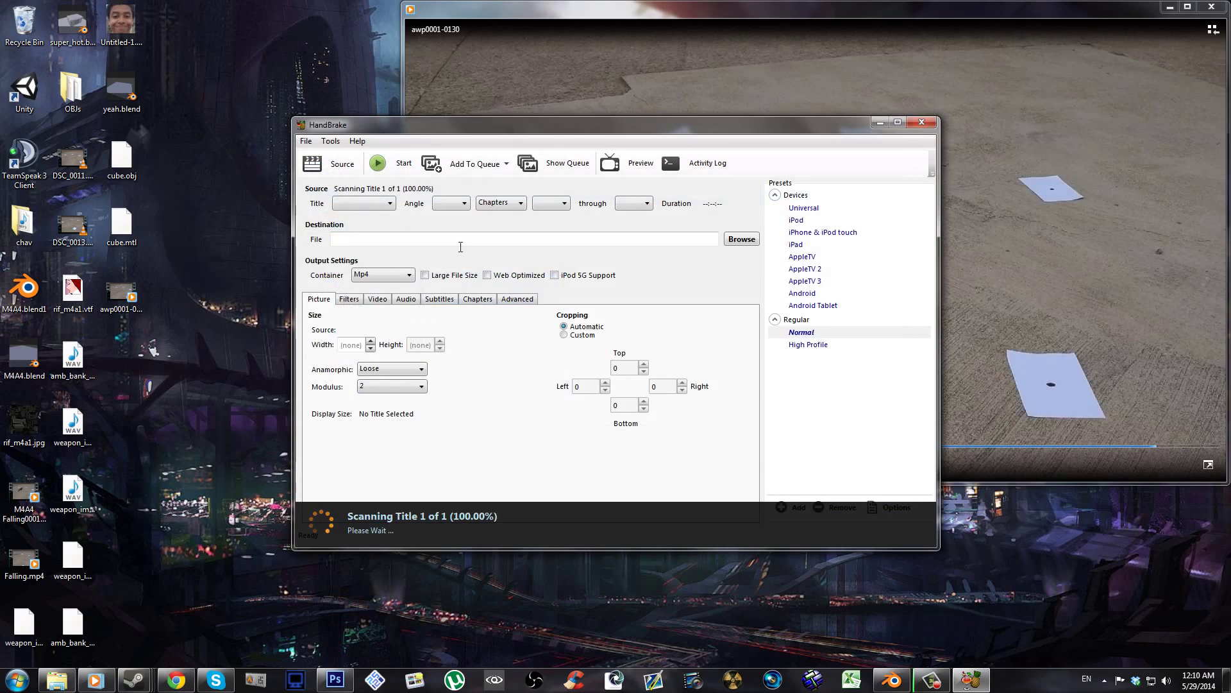
- Set the destination file to AWPER.mp4 on the Desktop and start encoding the video
left_click(742, 239)
type("AWPER")
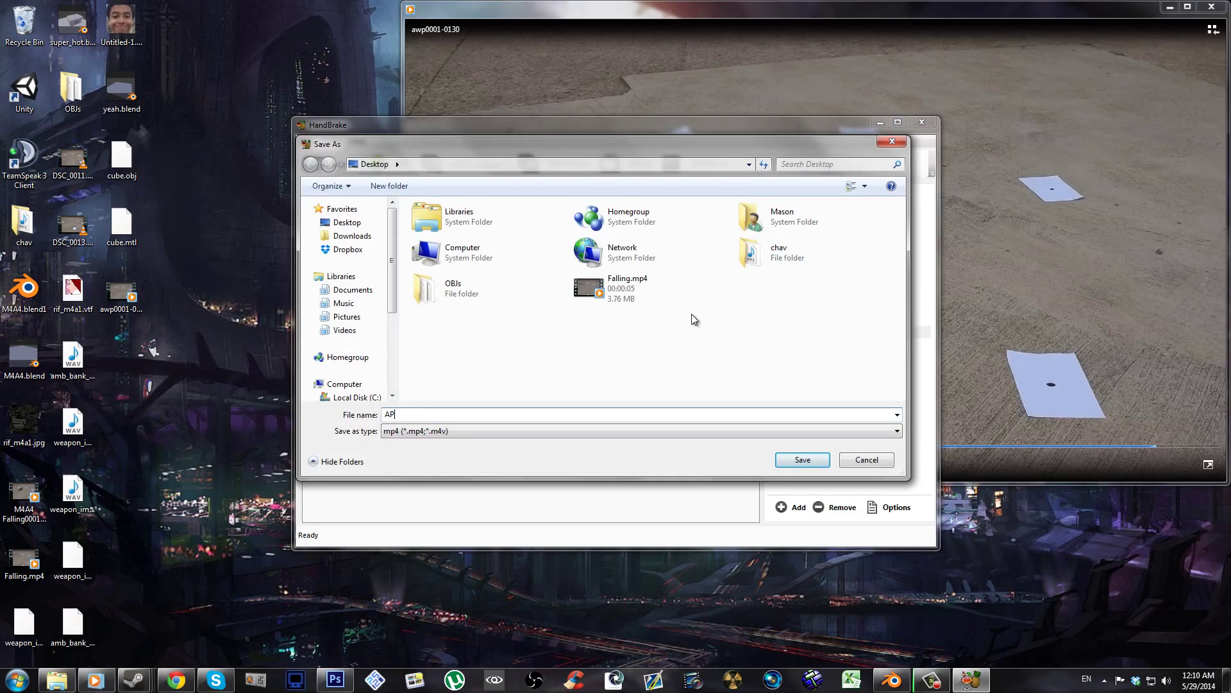
key("Return")
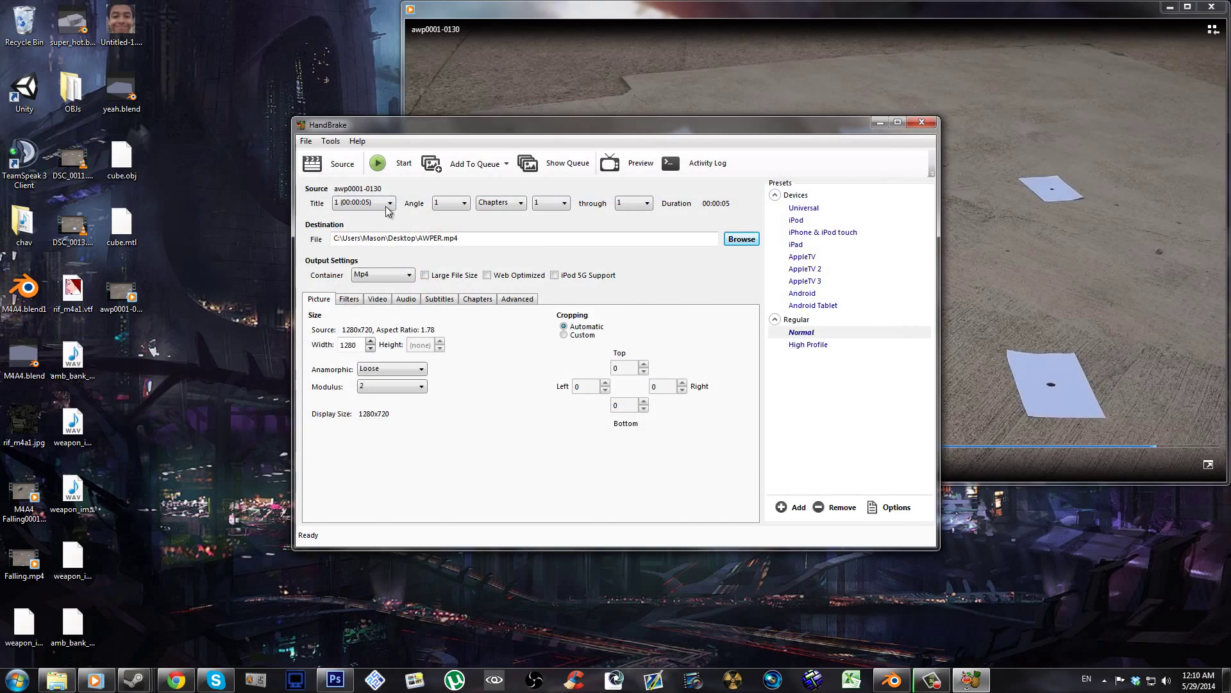
left_click(379, 169)
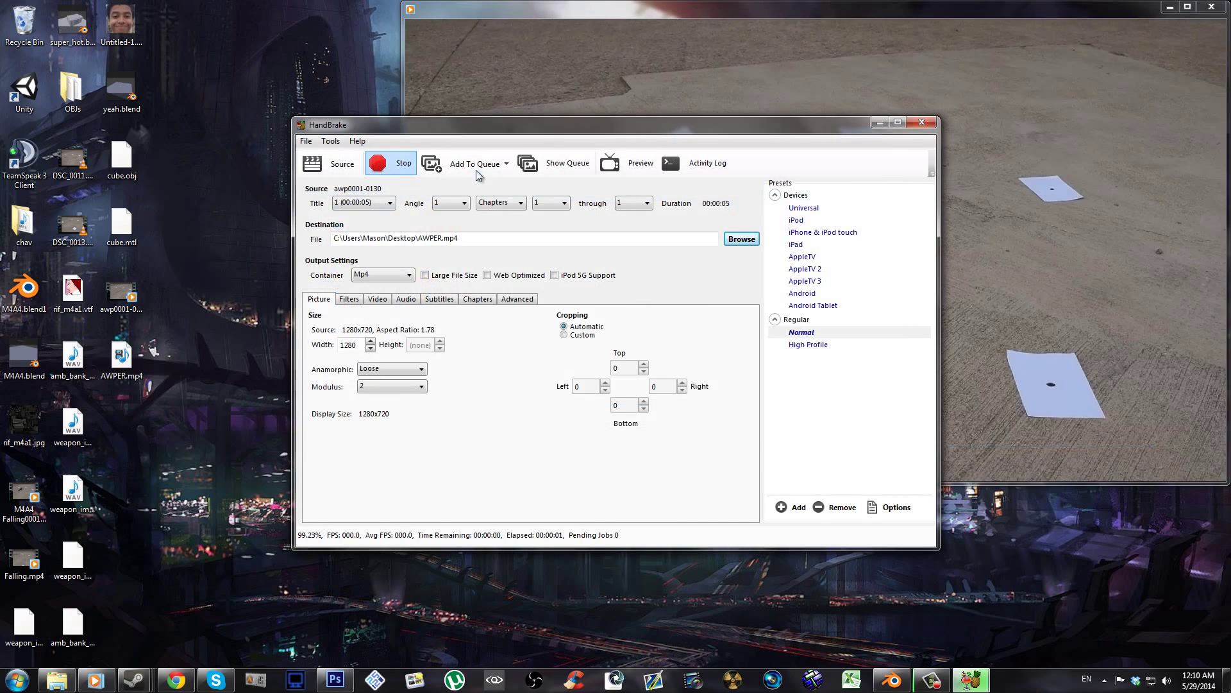
- Play the converted AWPER.mp4 from the desktop, jumping back to the first second and resuming playback
double_click(121, 359)
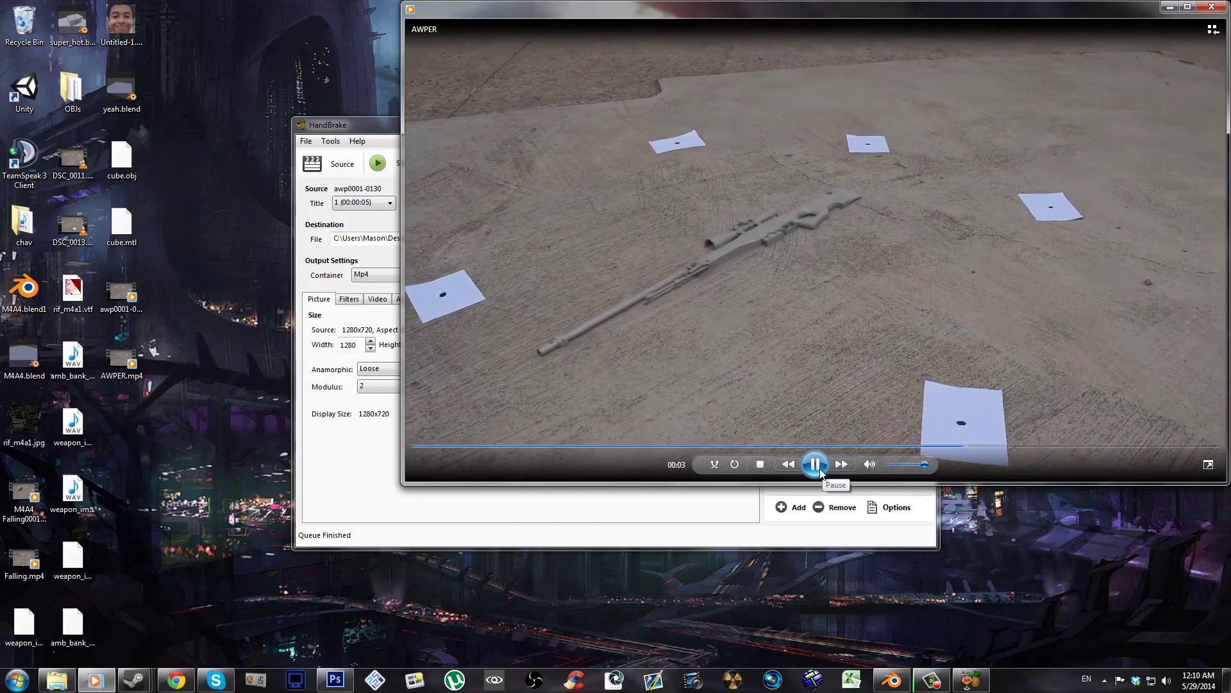
left_click(821, 472)
left_click(581, 445)
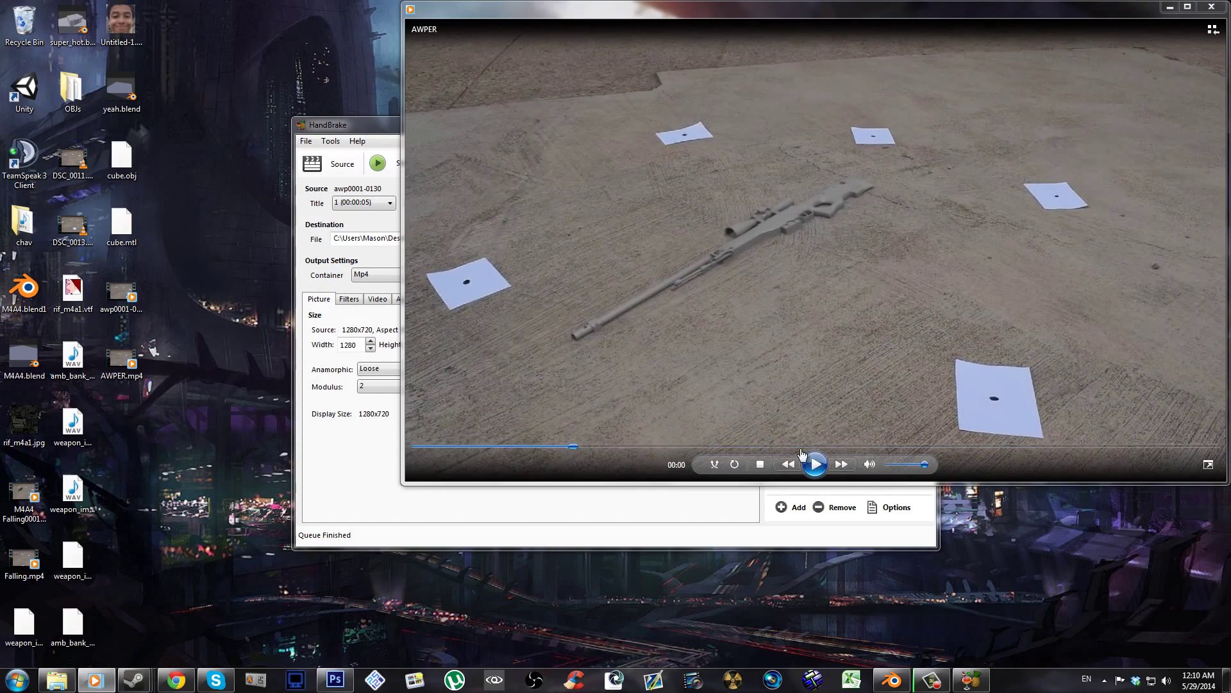
left_click(818, 464)
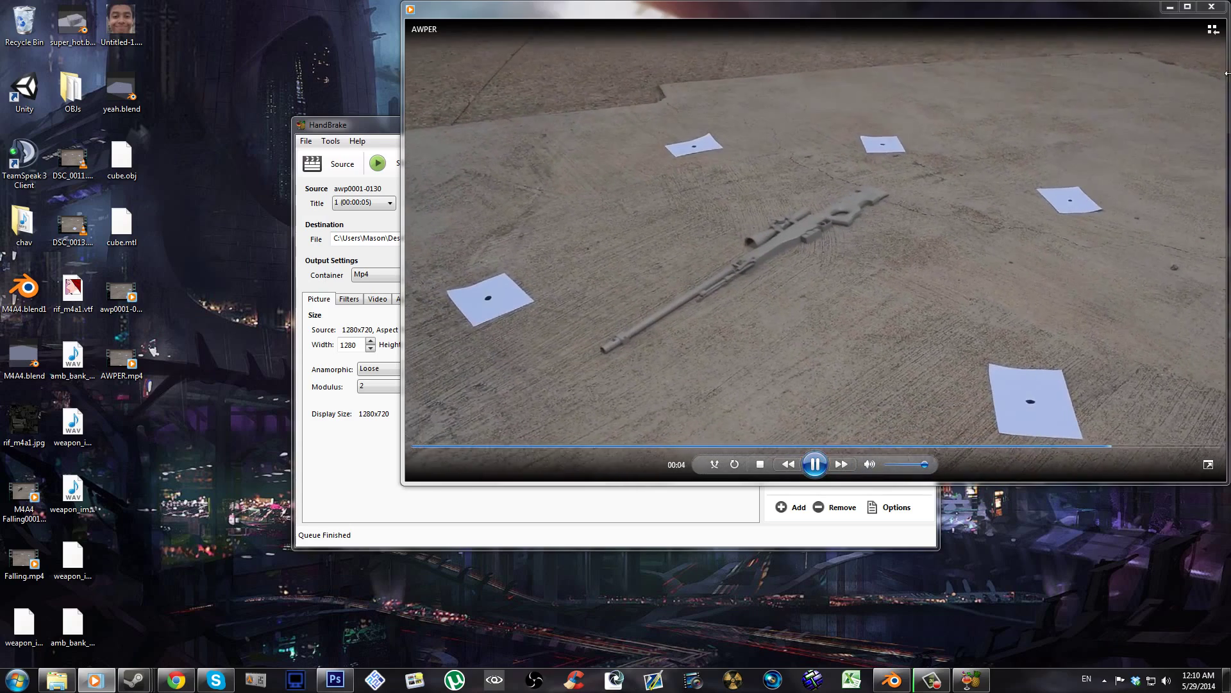
- Close the media player and HandBrake
left_click(1211, 8)
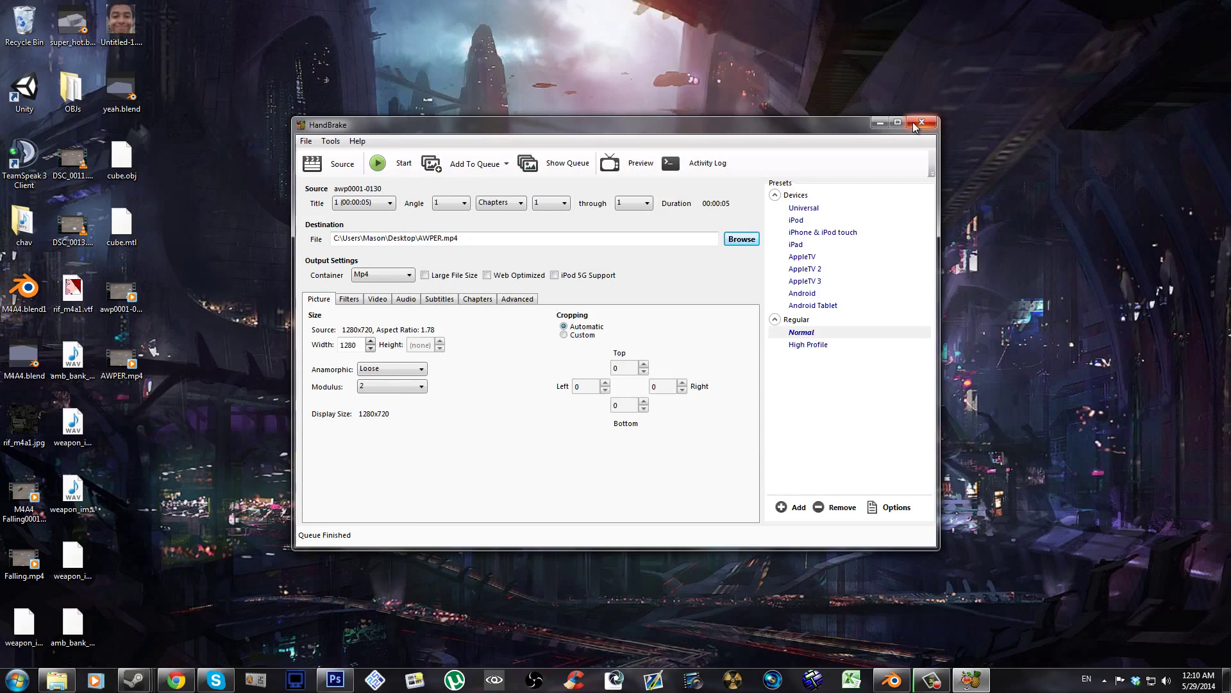
left_click(921, 124)
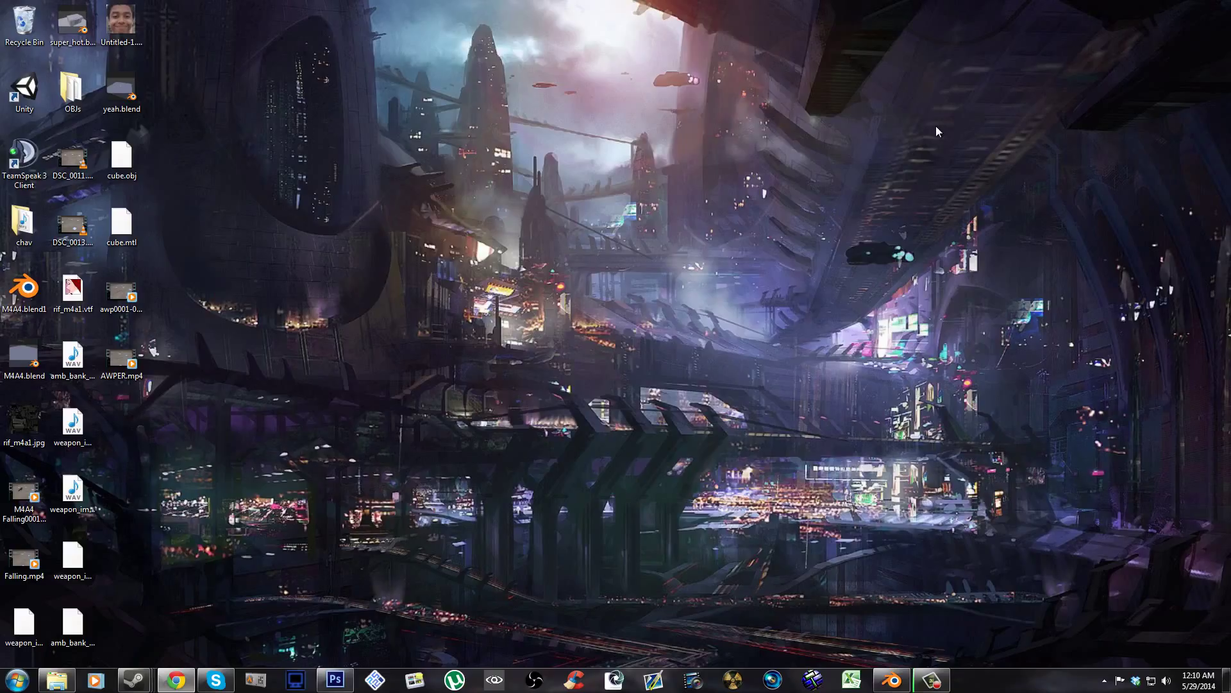
right_click(810, 134)
left_click(806, 131)
right_click(811, 173)
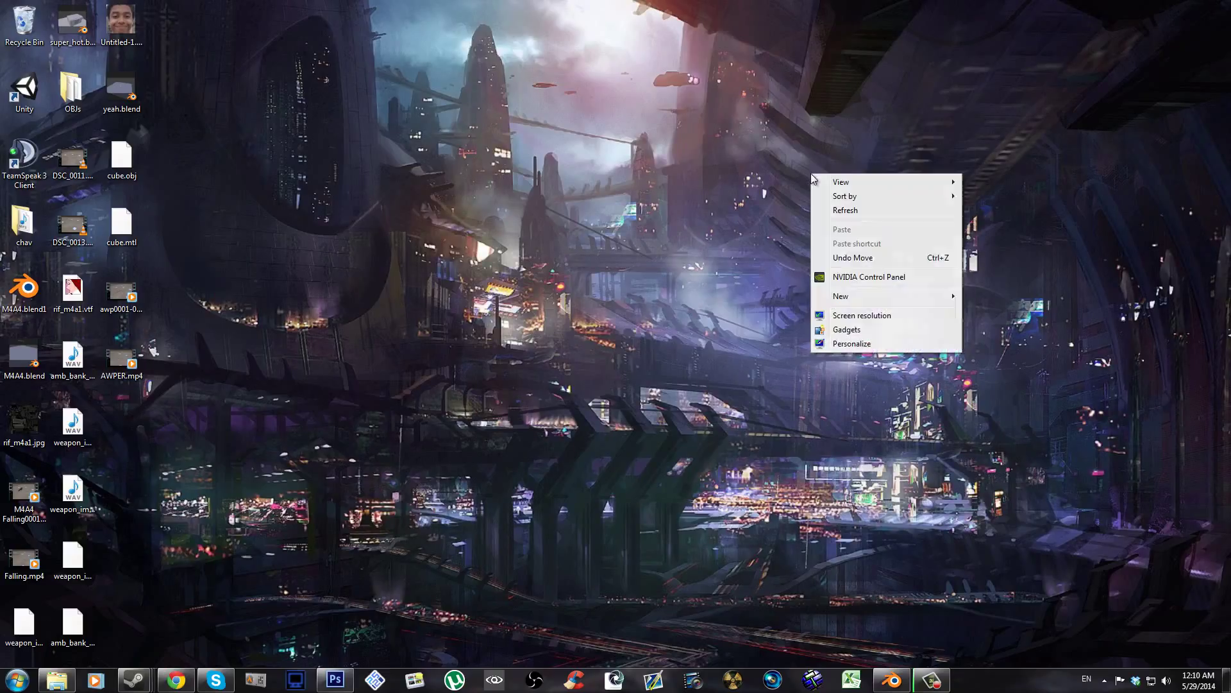